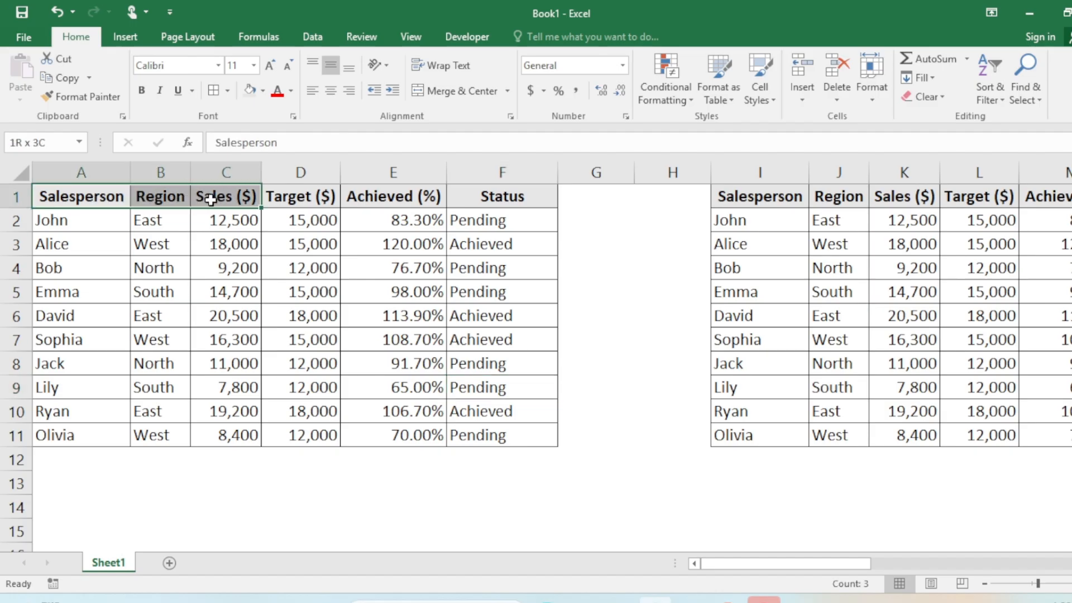
left_click(385, 174)
left_click_drag(384, 175, 510, 177)
left_click(516, 240)
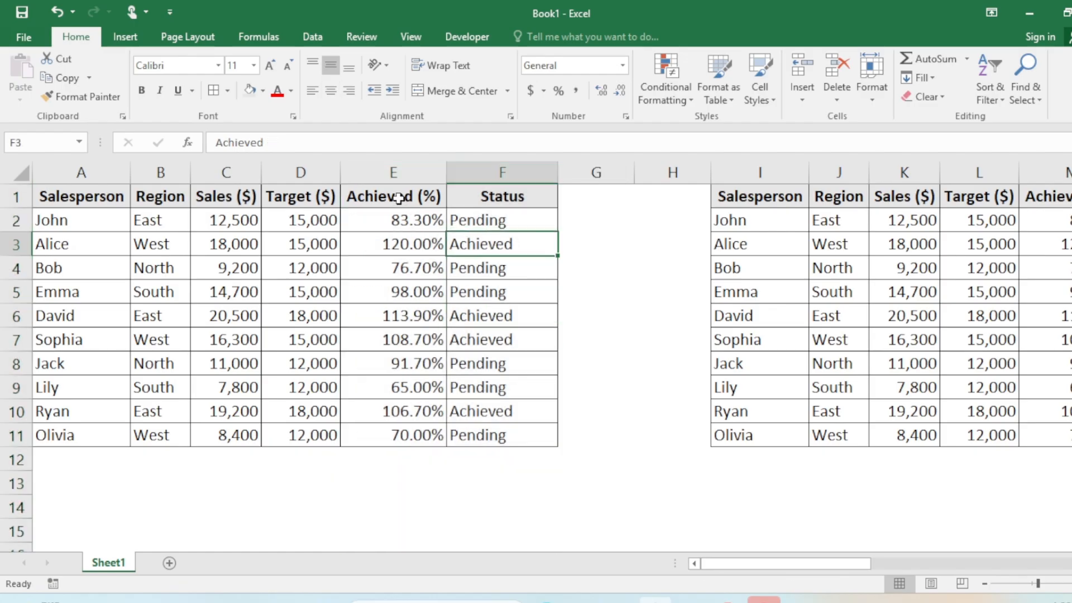
left_click_drag(399, 221, 552, 437)
left_click(388, 225)
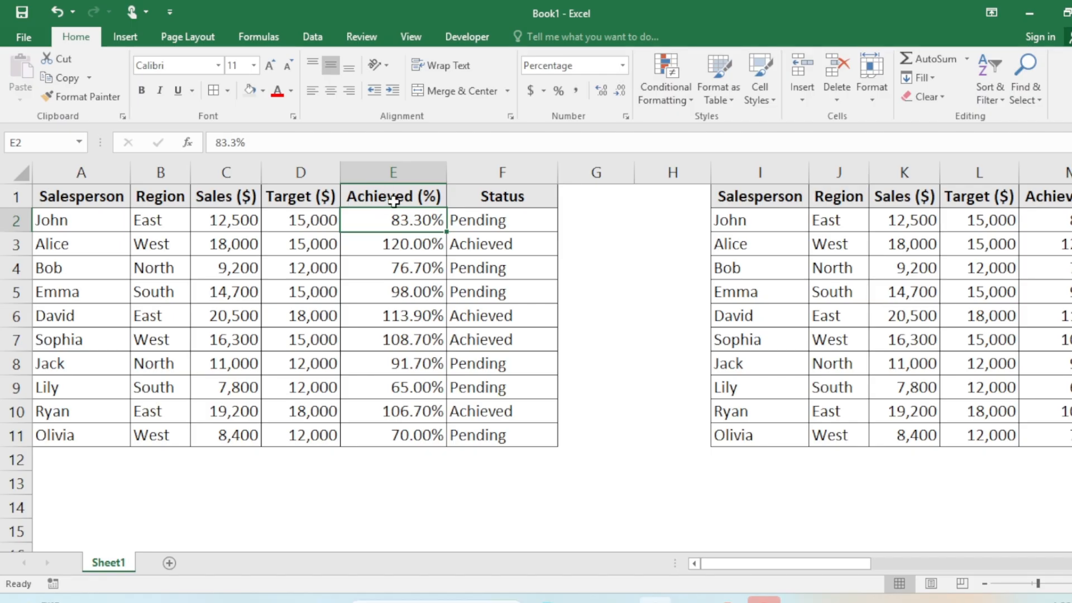
Apply green solid fill data bars to the Achieved (%) values in E2:E11.
left_click_drag(402, 225, 425, 433)
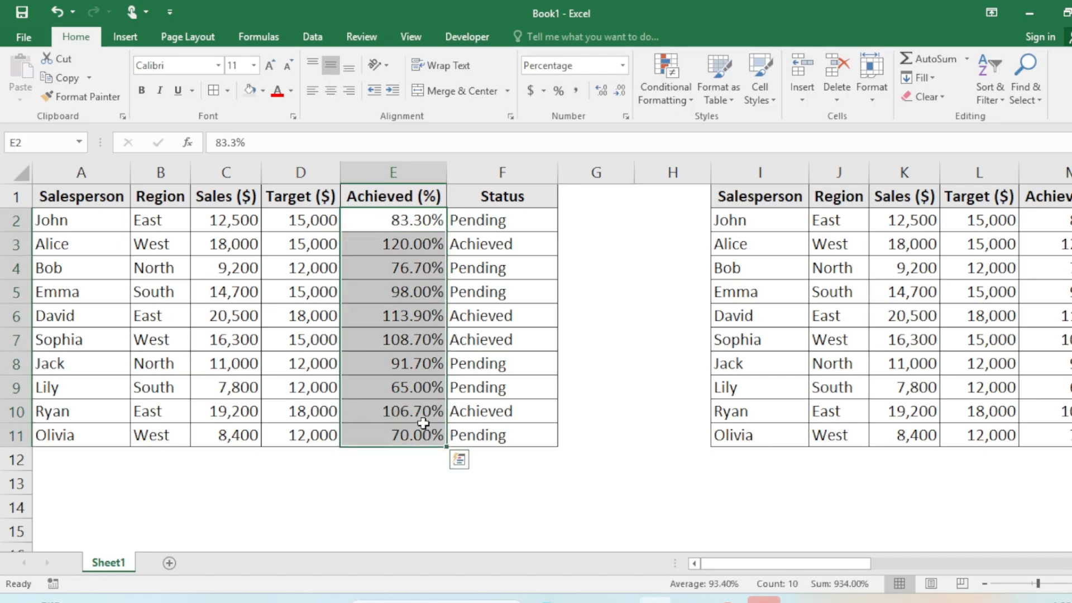
left_click_drag(411, 220, 407, 437)
left_click(670, 95)
mouse_move(685, 202)
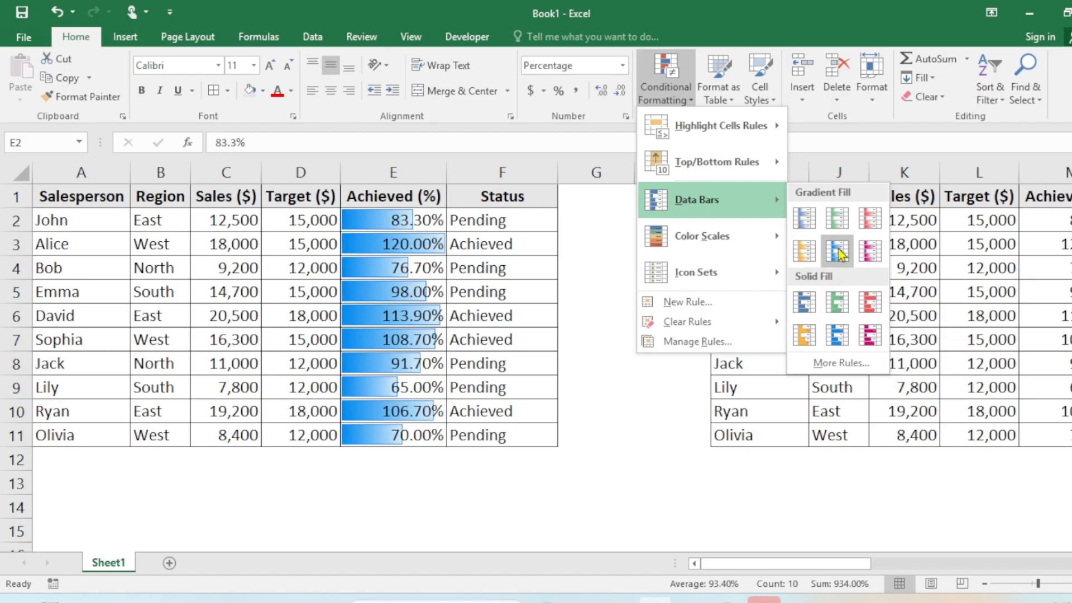
left_click(837, 310)
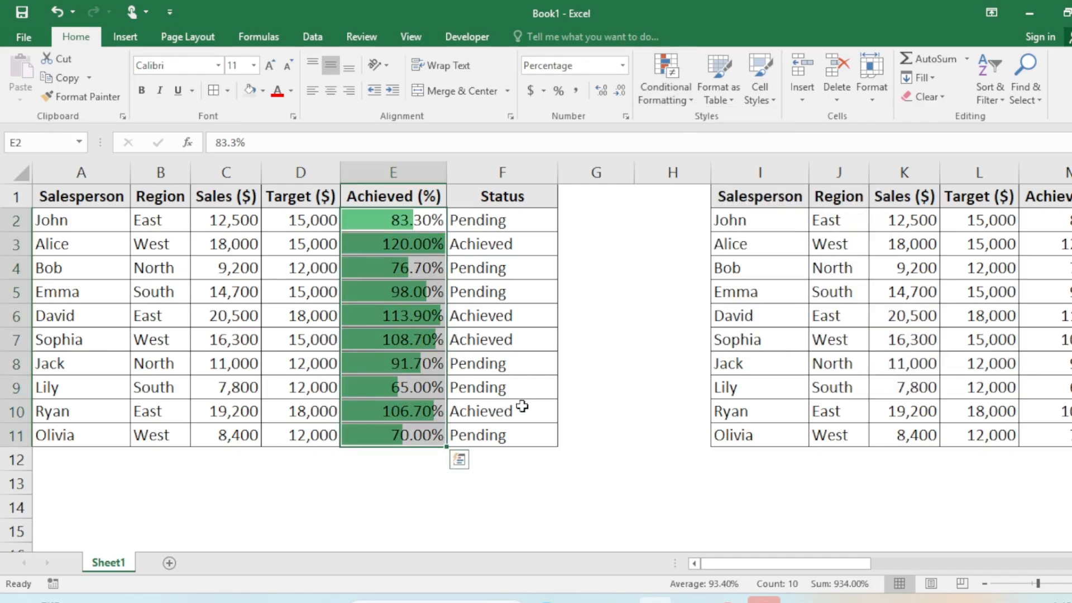
left_click(510, 409)
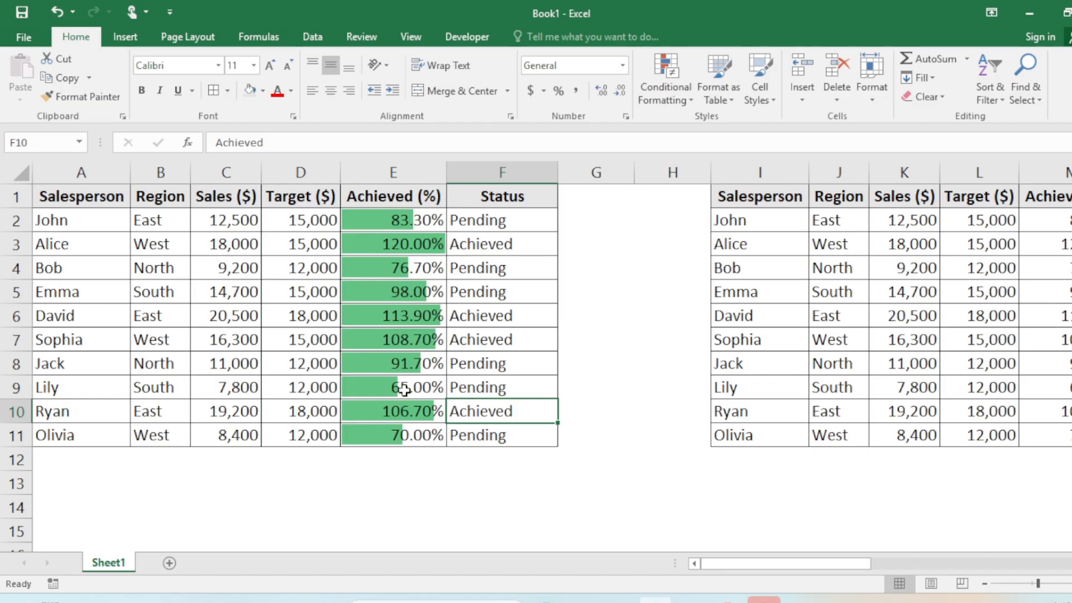
left_click(402, 249)
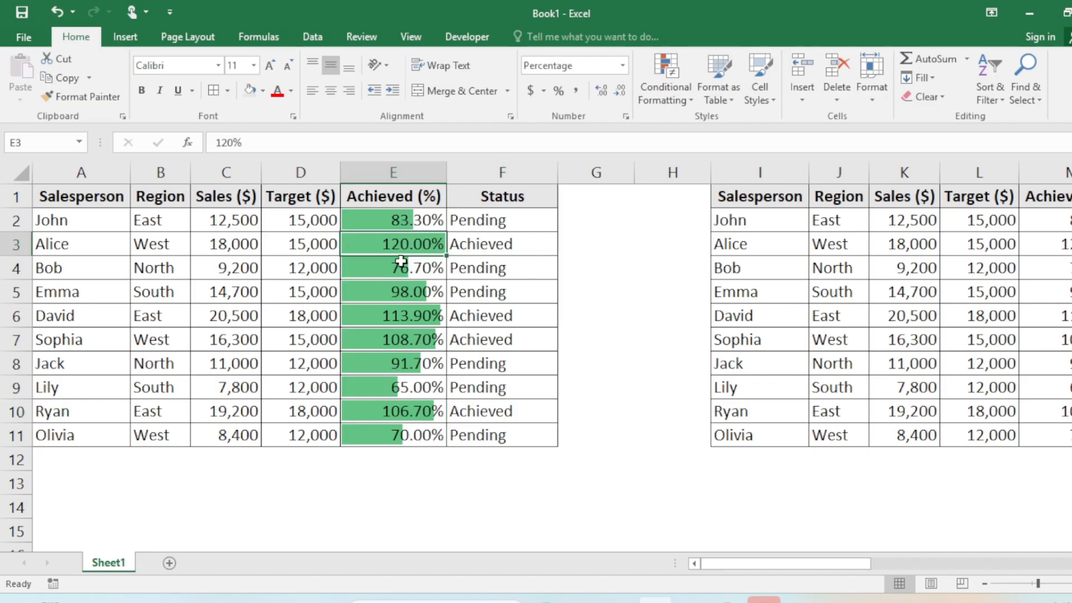
left_click_drag(404, 221, 406, 433)
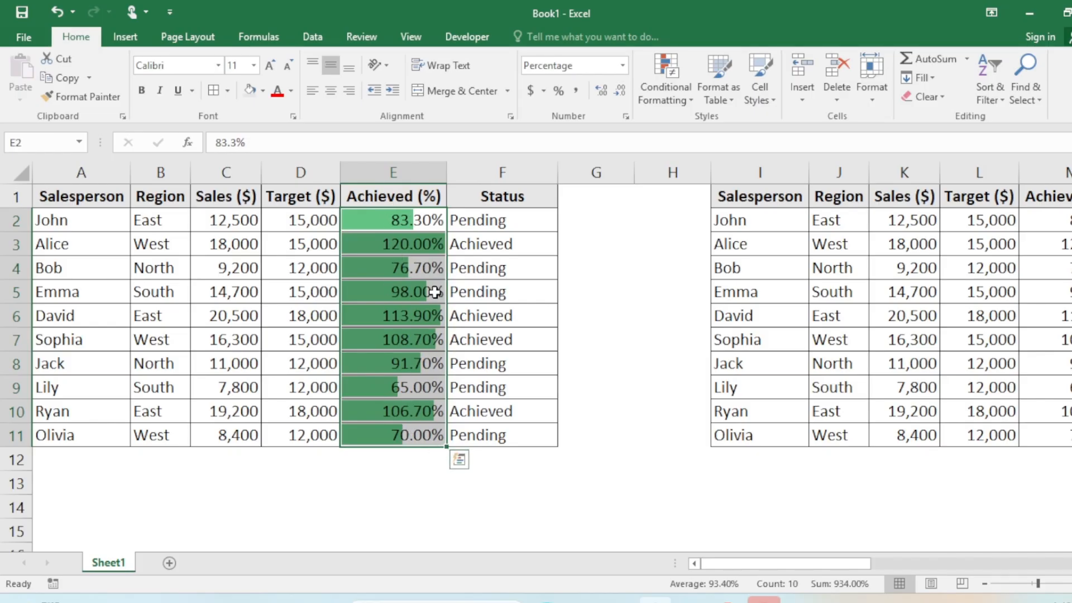
left_click(401, 245)
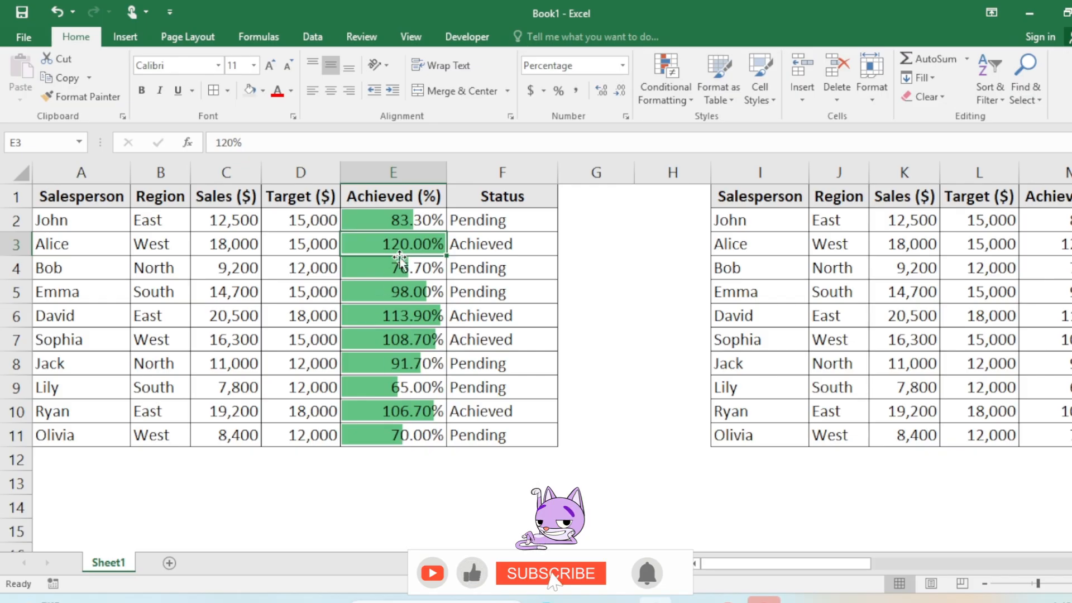
Try an Achieved (%) value of 30% in cell E11 to test its data bar, and undo the change.
left_click(404, 439)
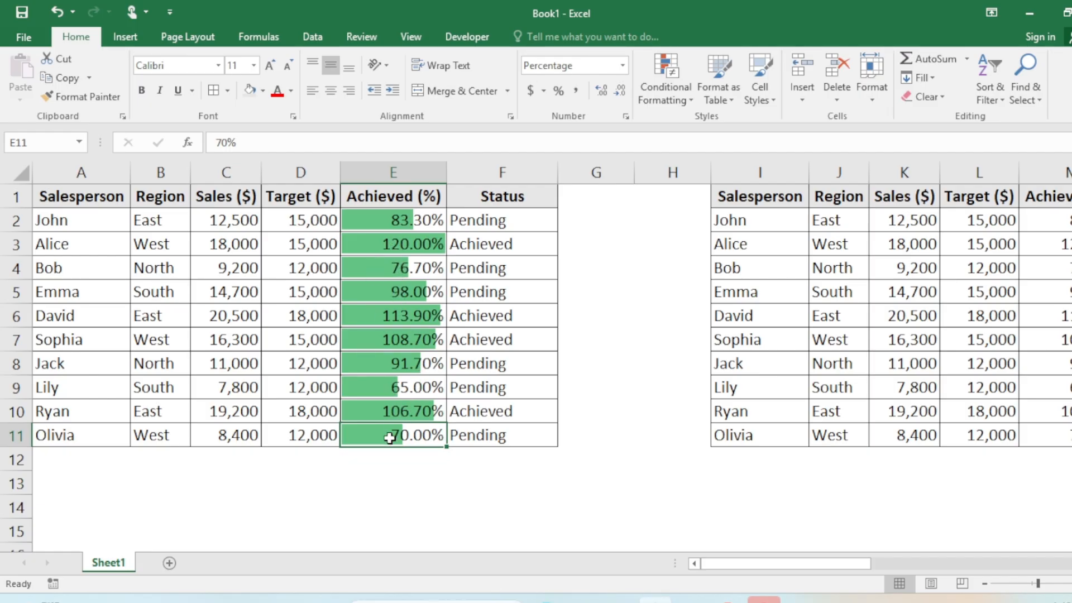
type("30")
key("Return")
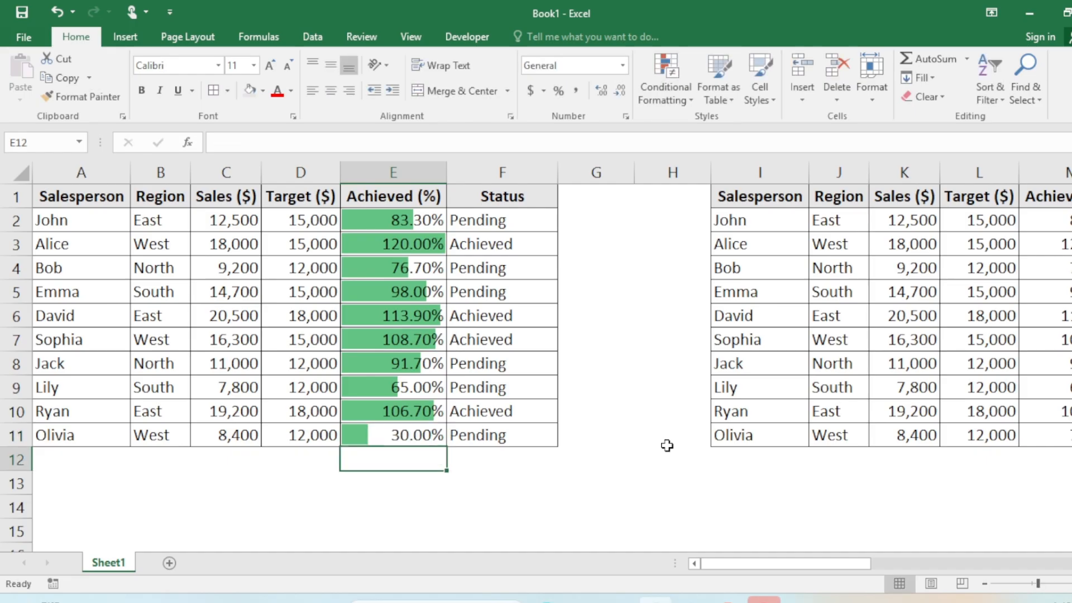
left_click(353, 433)
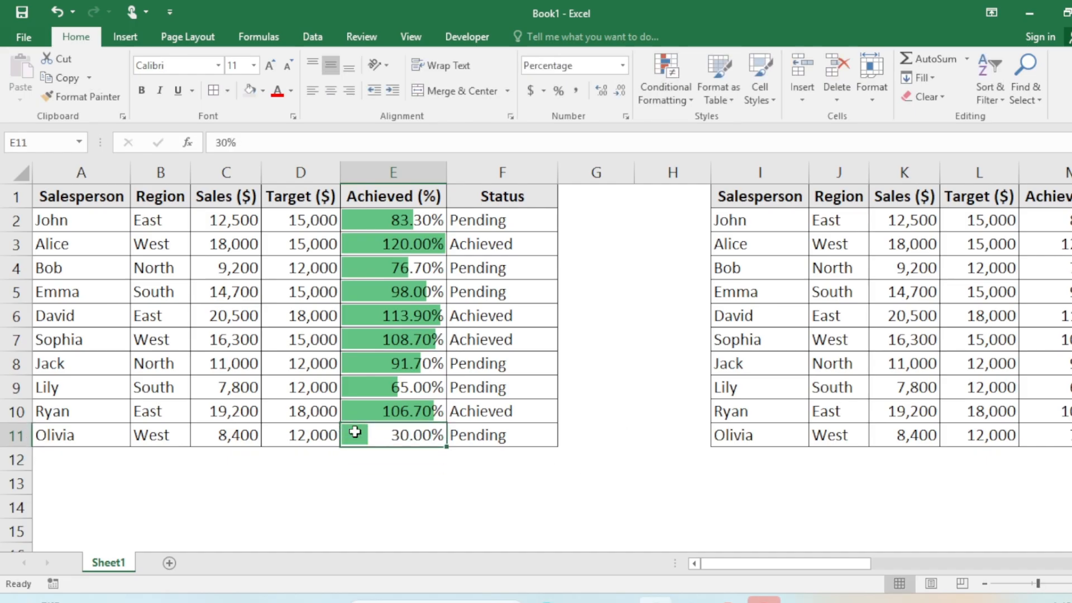
key("ctrl+z")
Open the data bar rule of E2:E11 for editing, view the bar appearance and colour choices, and cancel without changes.
left_click_drag(402, 219, 410, 435)
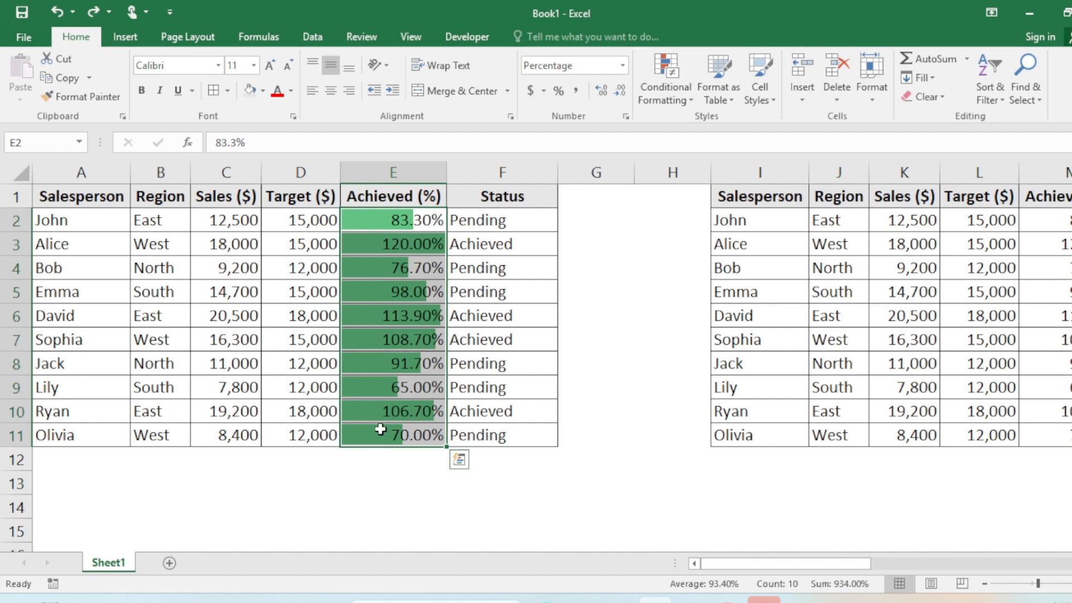
left_click_drag(395, 219, 400, 435)
left_click(665, 89)
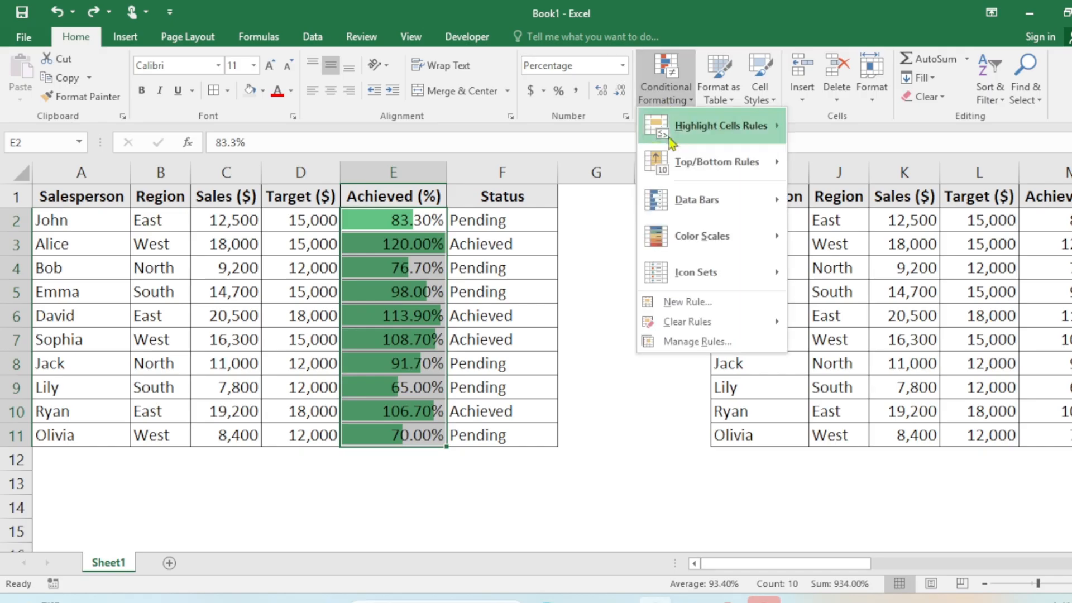
left_click(692, 341)
left_click(589, 200)
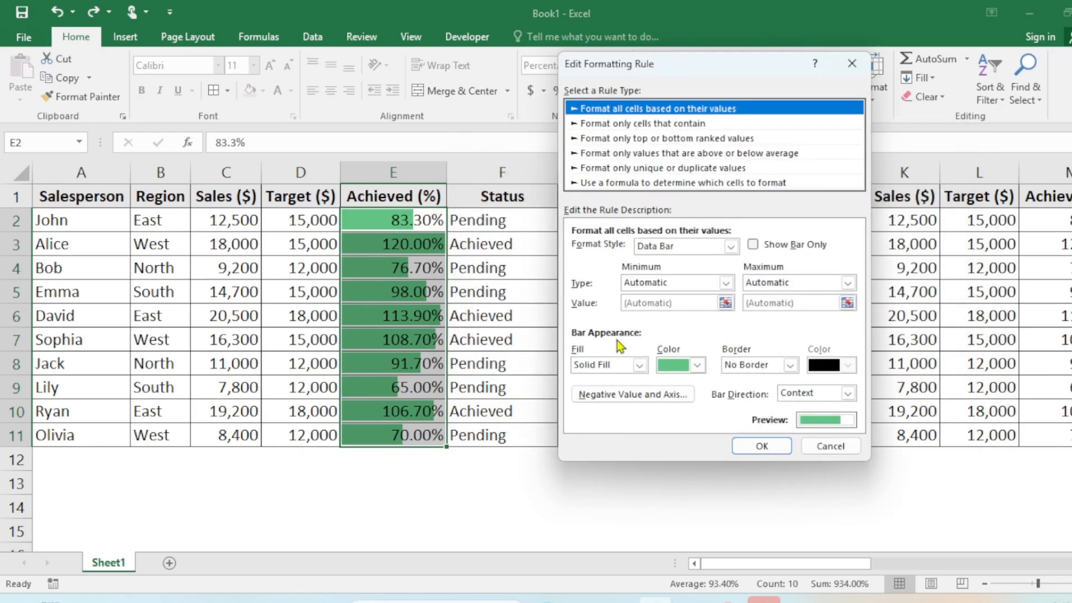
left_click(696, 371)
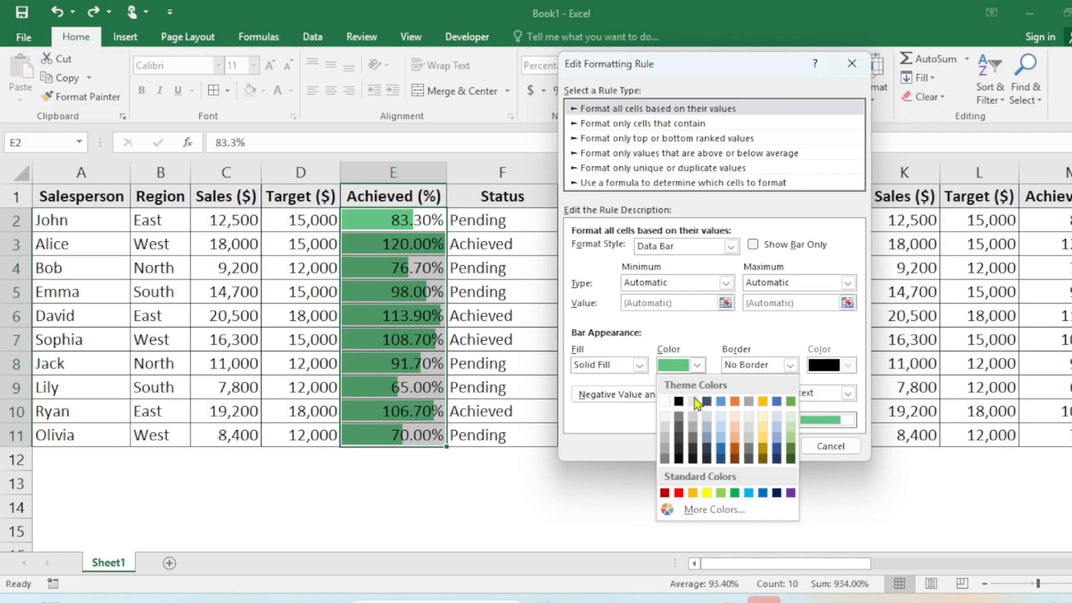
left_click(707, 348)
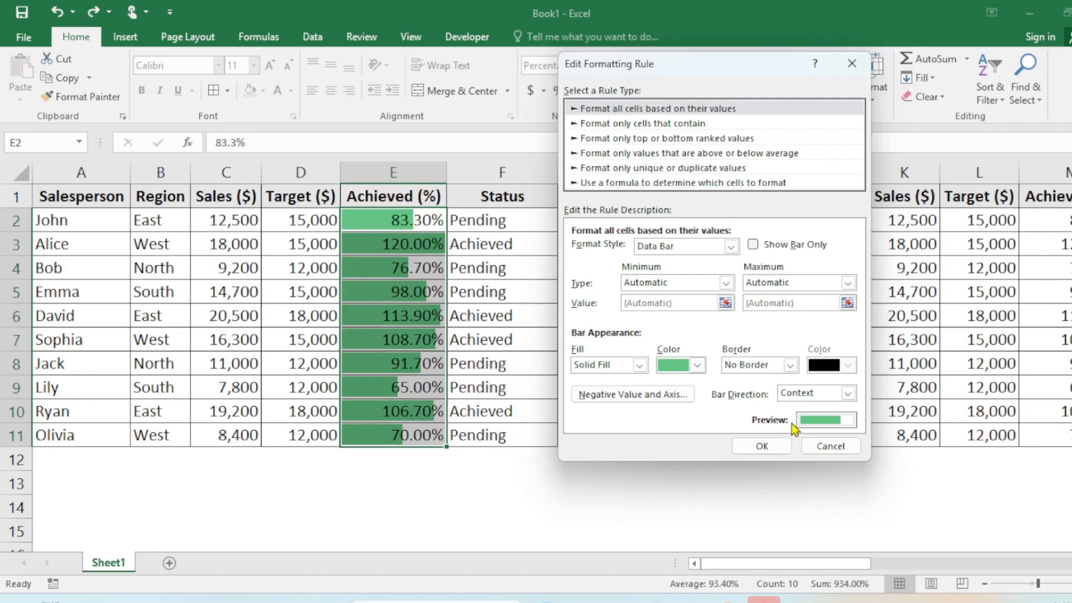
left_click(830, 446)
left_click(825, 364)
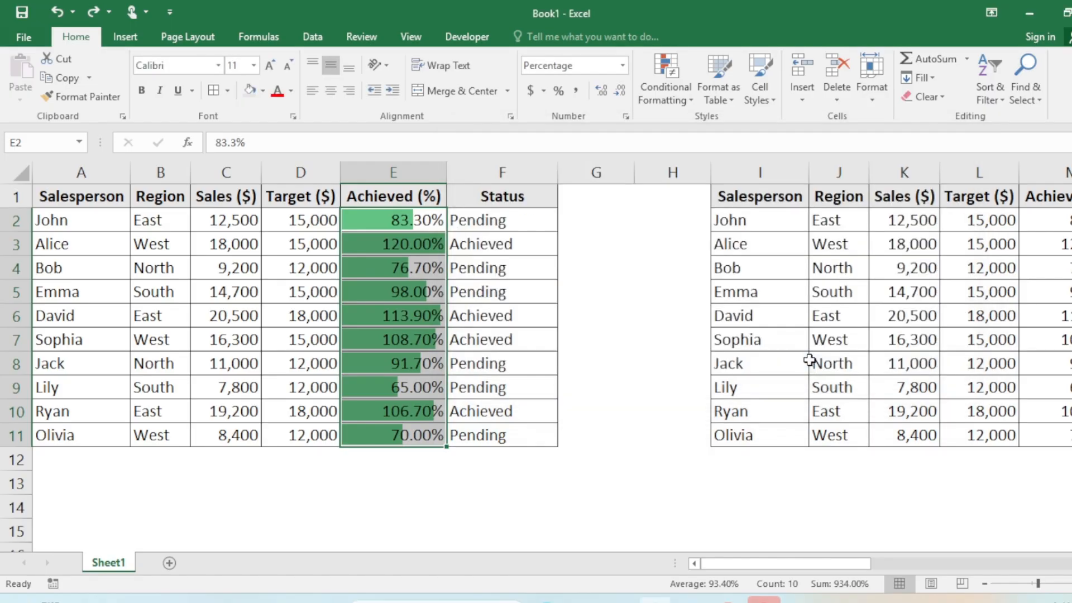
left_click(561, 284)
left_click(507, 222)
left_click_drag(507, 222, 505, 435)
left_click(466, 217)
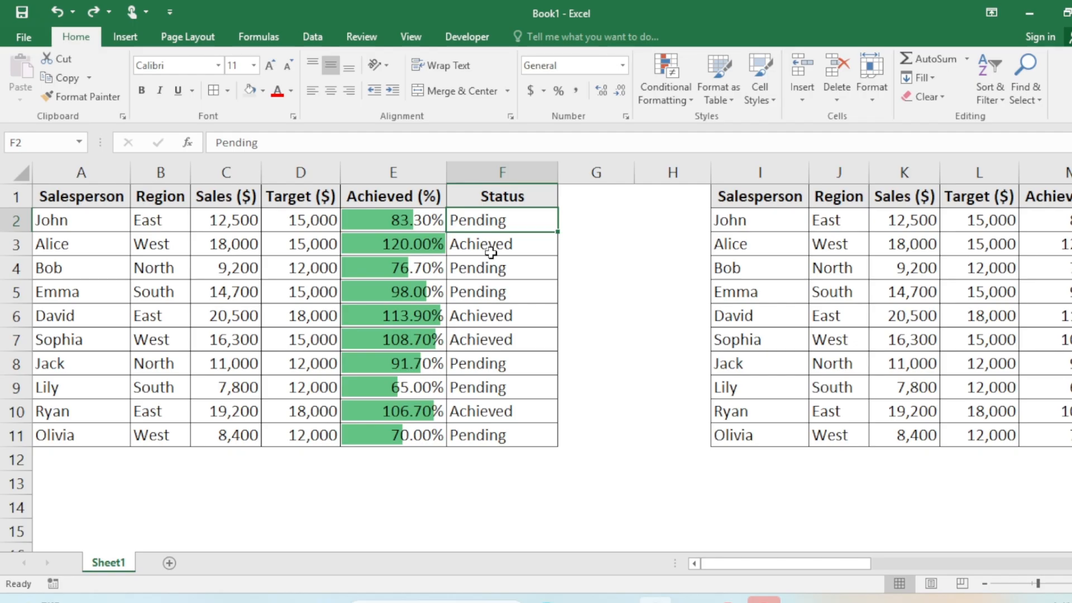
left_click(483, 241)
Start a new conditional formatting rule of type "Format only cells that contain" for the Status cells F2:F11.
left_click_drag(485, 220, 500, 436)
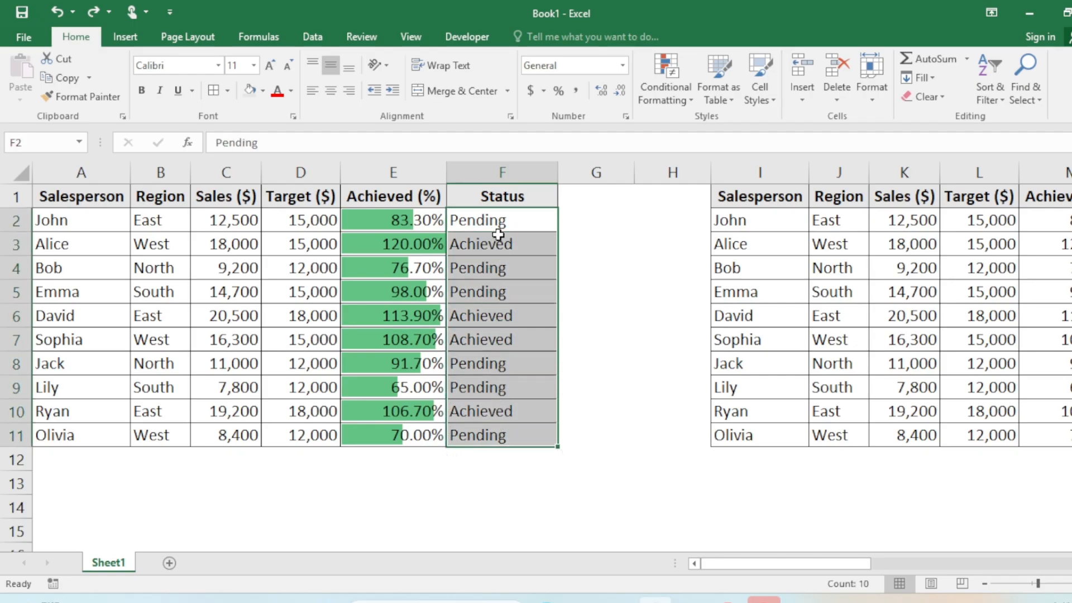
left_click_drag(498, 233, 504, 437)
left_click(685, 100)
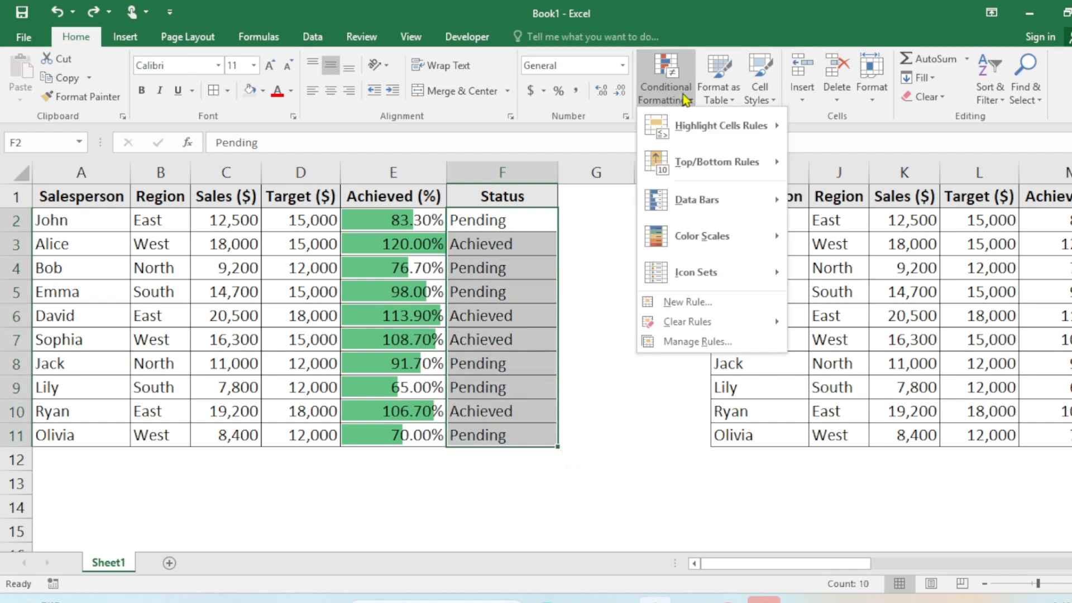
left_click(684, 304)
left_click_drag(618, 108, 702, 106)
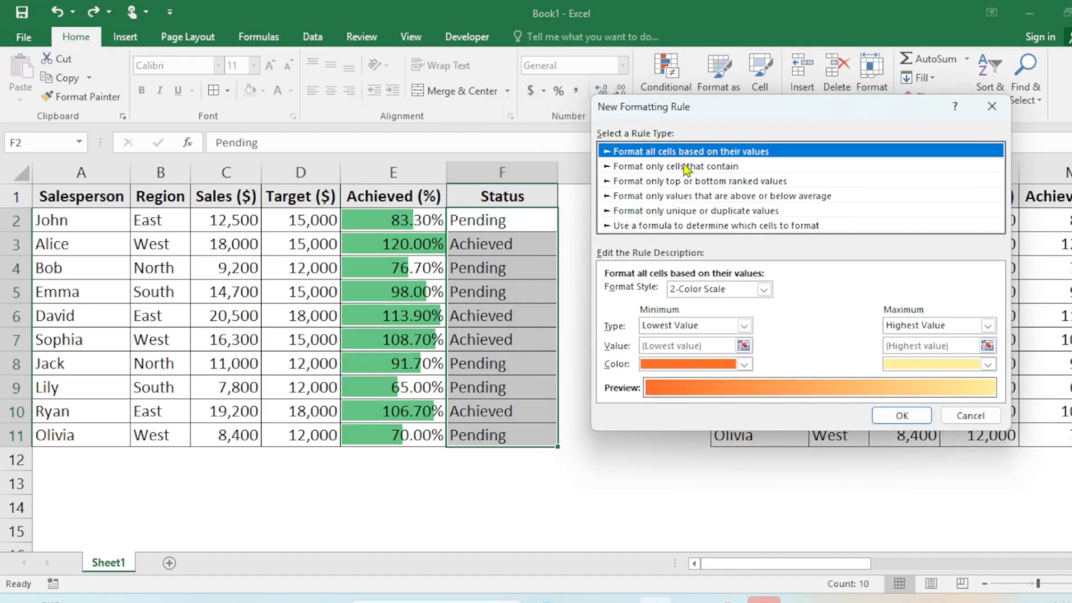
left_click(641, 166)
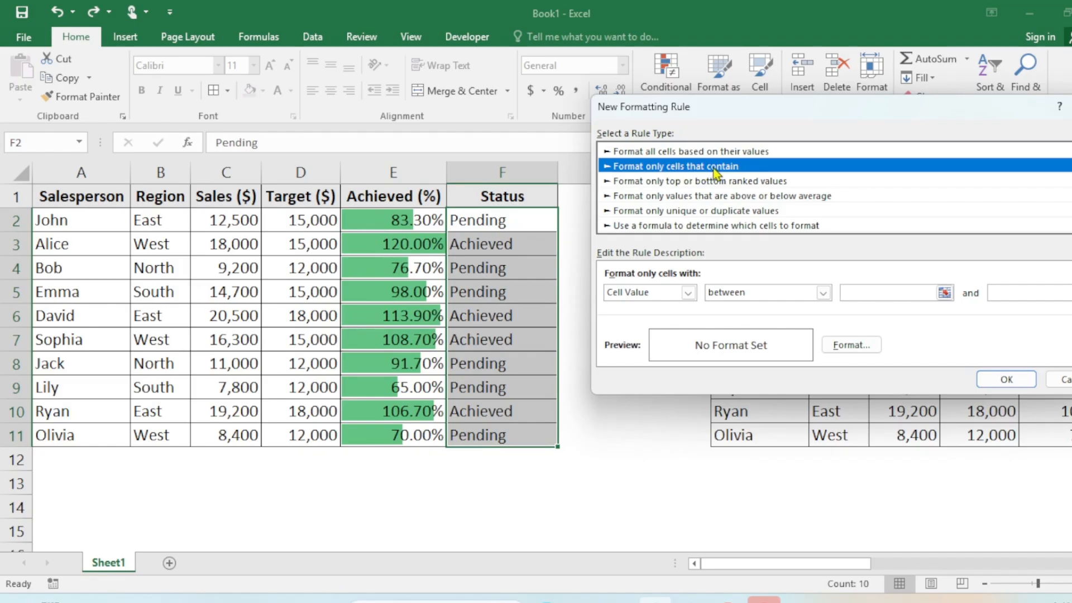
Set the rule's condition to specific text containing "Pending".
left_click(629, 297)
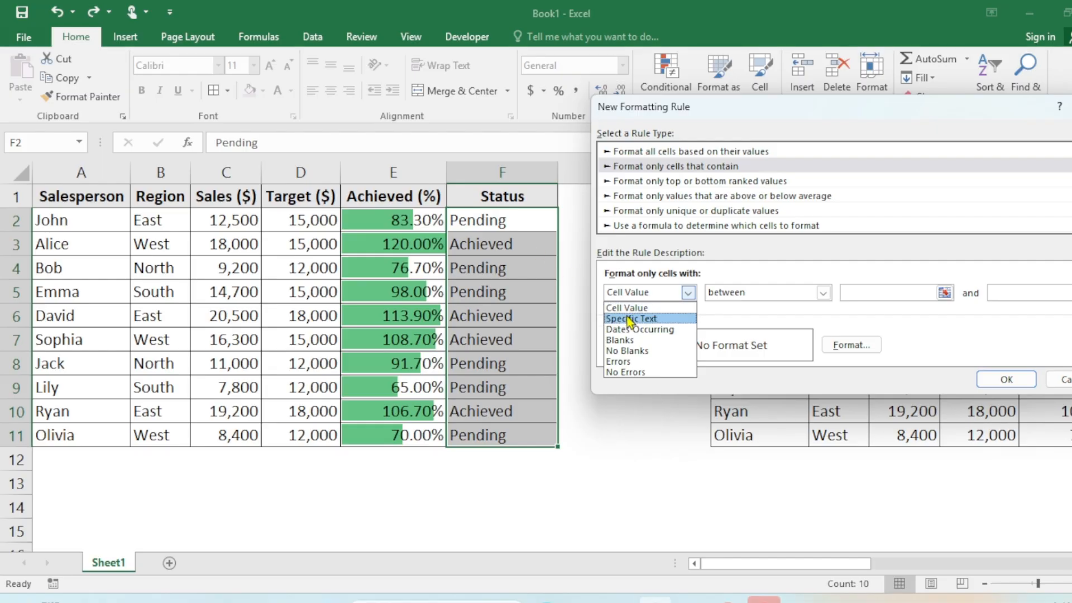
left_click(629, 319)
left_click(754, 296)
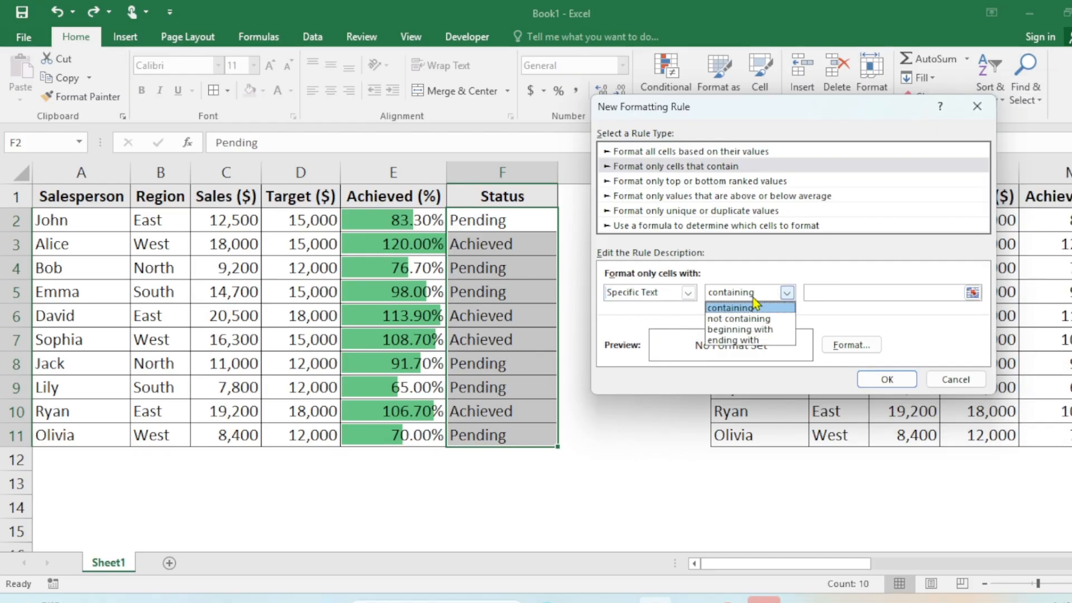
left_click(753, 308)
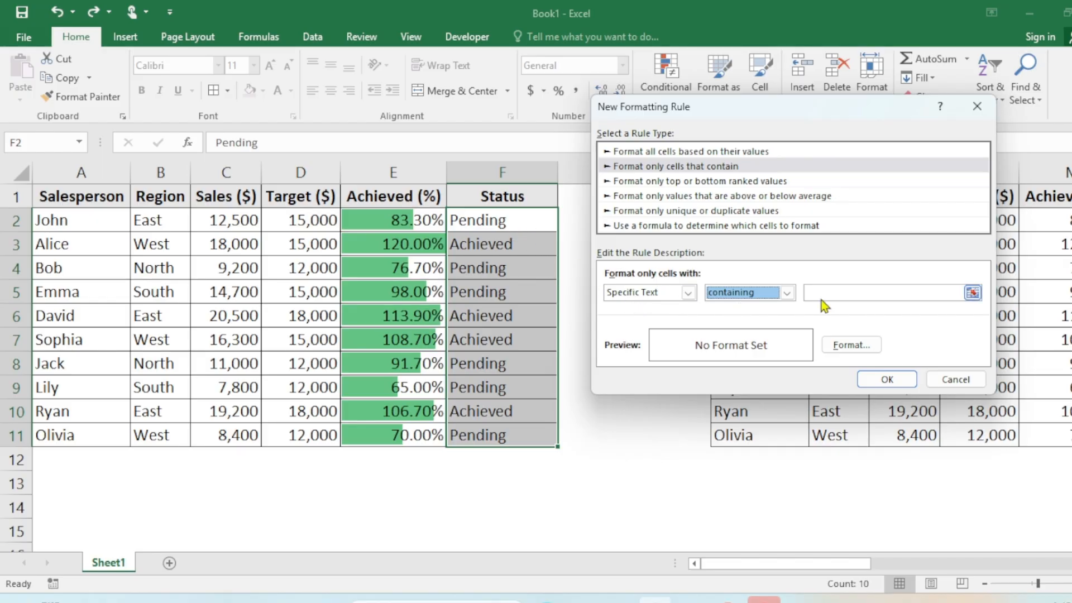
left_click(841, 295)
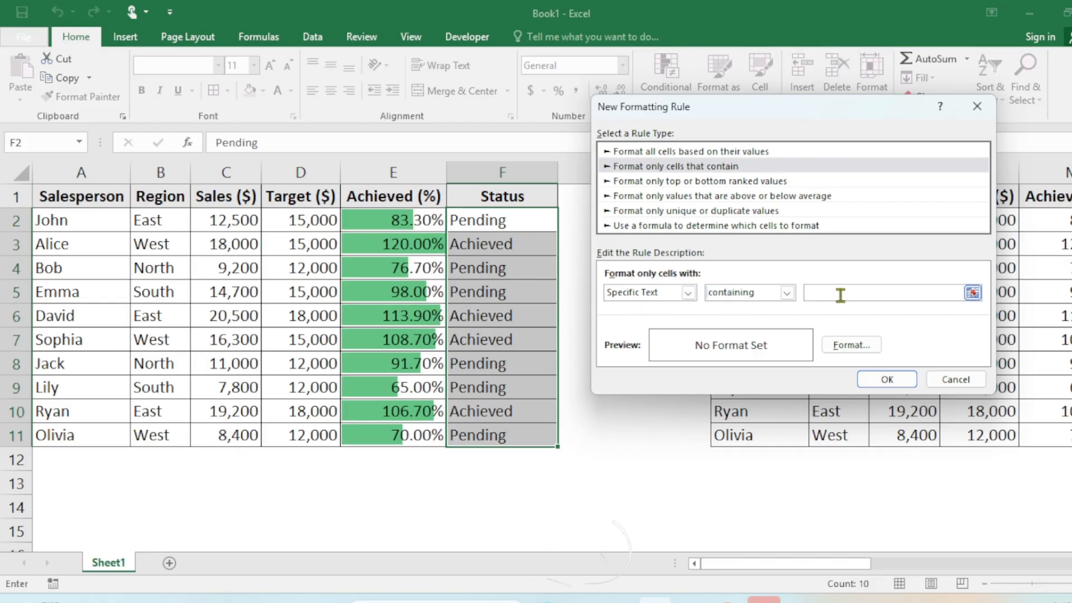
type("Pending")
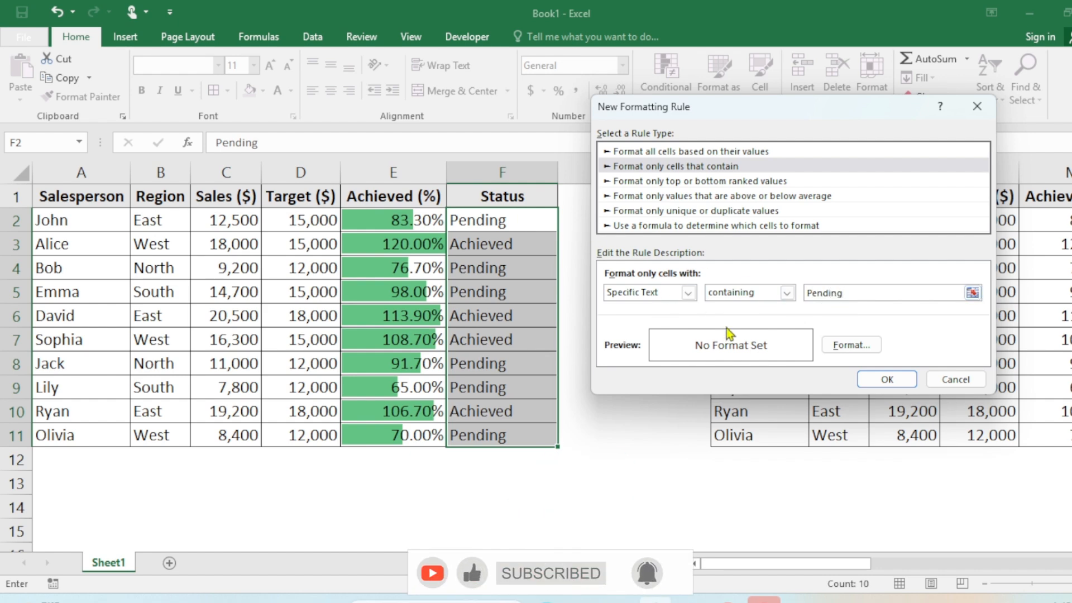
Give the Pending rule a red background fill and apply it to the Status cells.
left_click(849, 348)
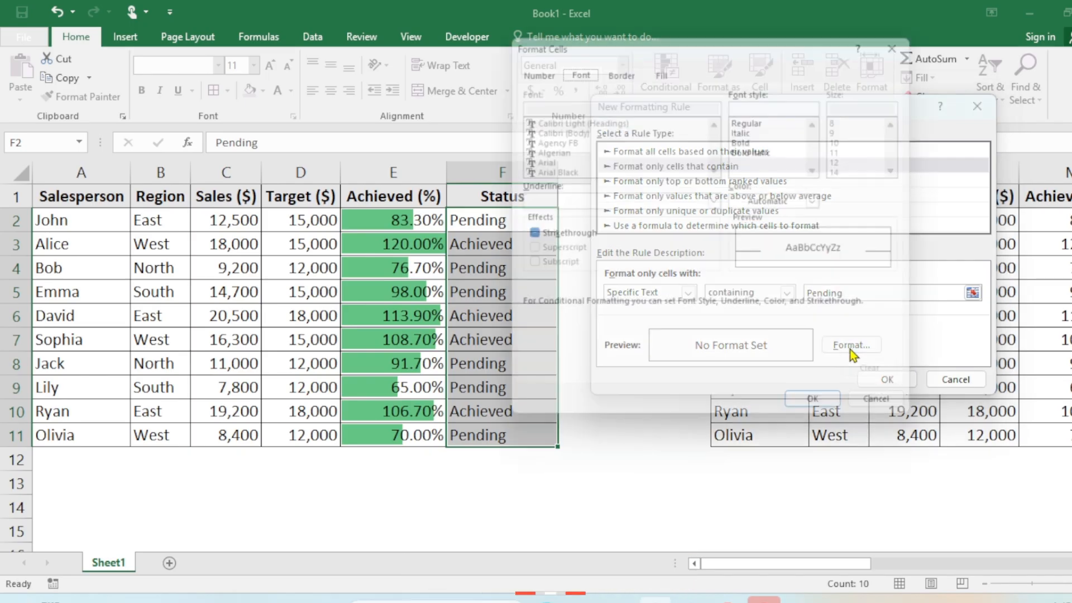
left_click(665, 64)
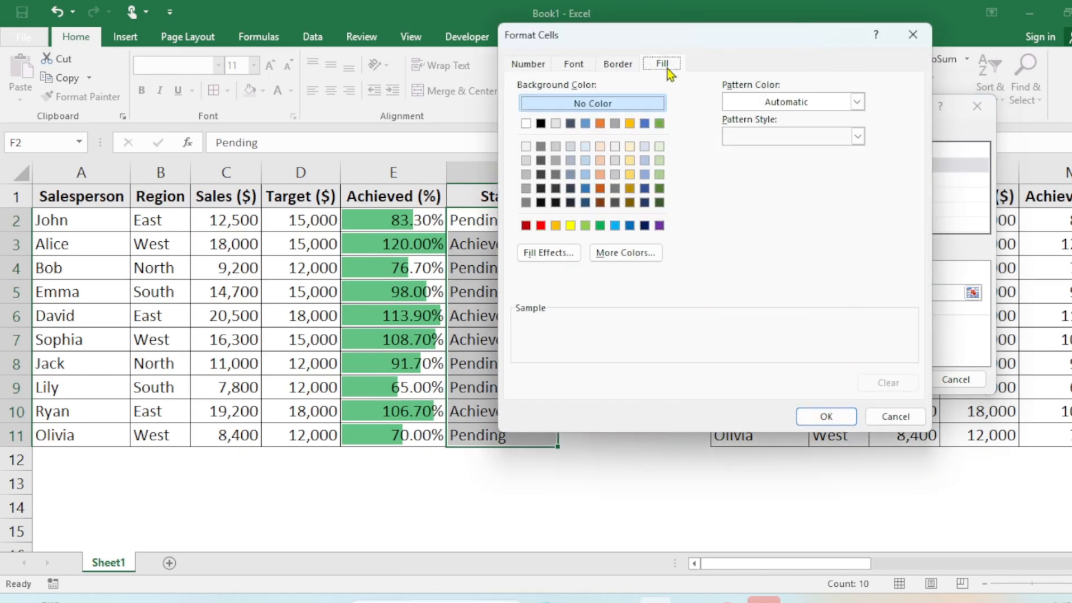
left_click(540, 225)
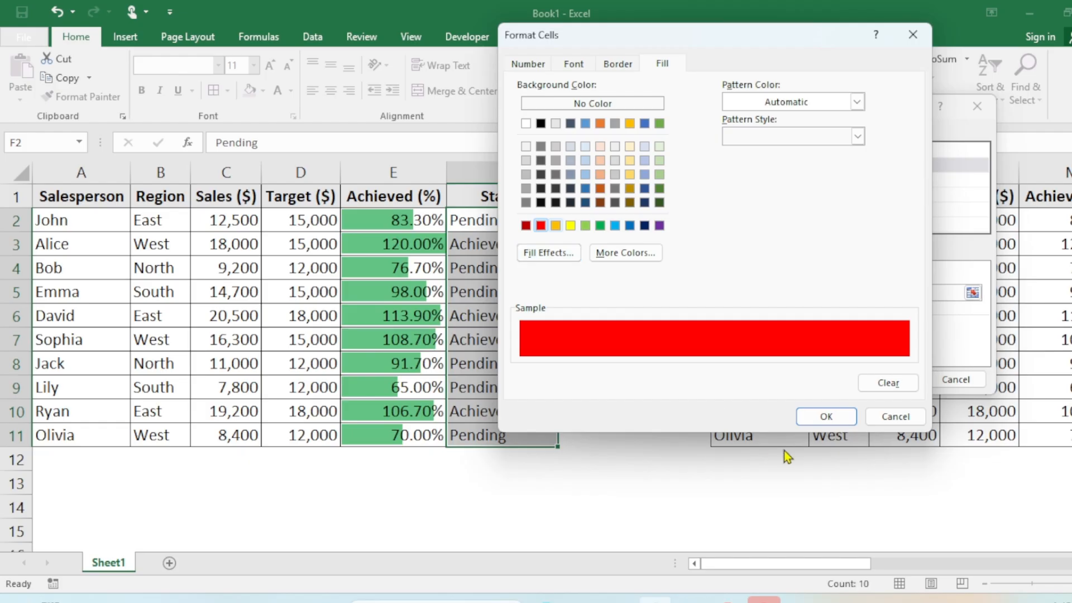
left_click(825, 416)
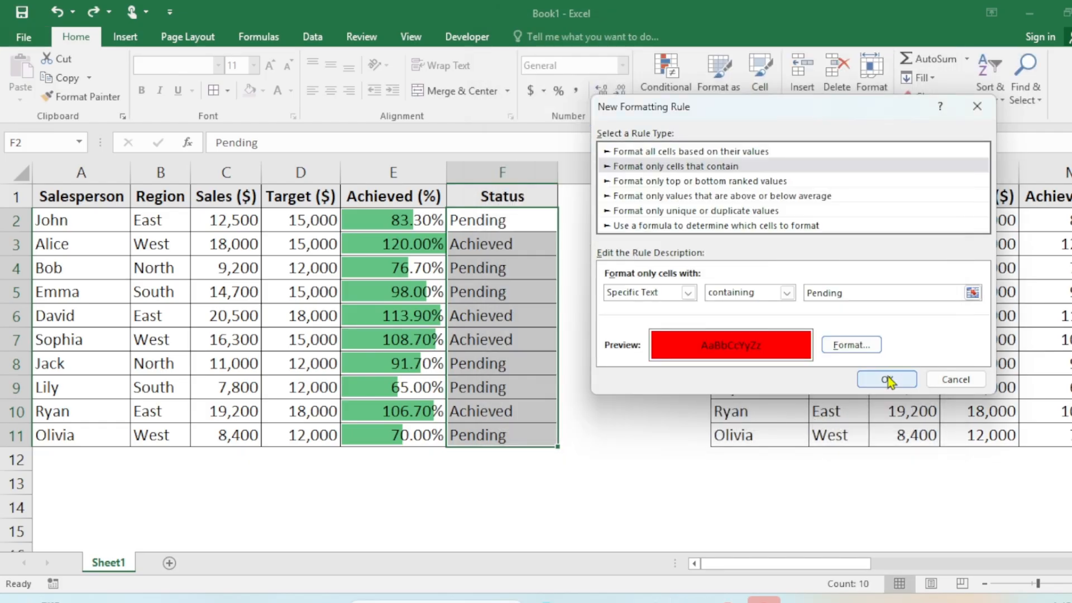
left_click(887, 380)
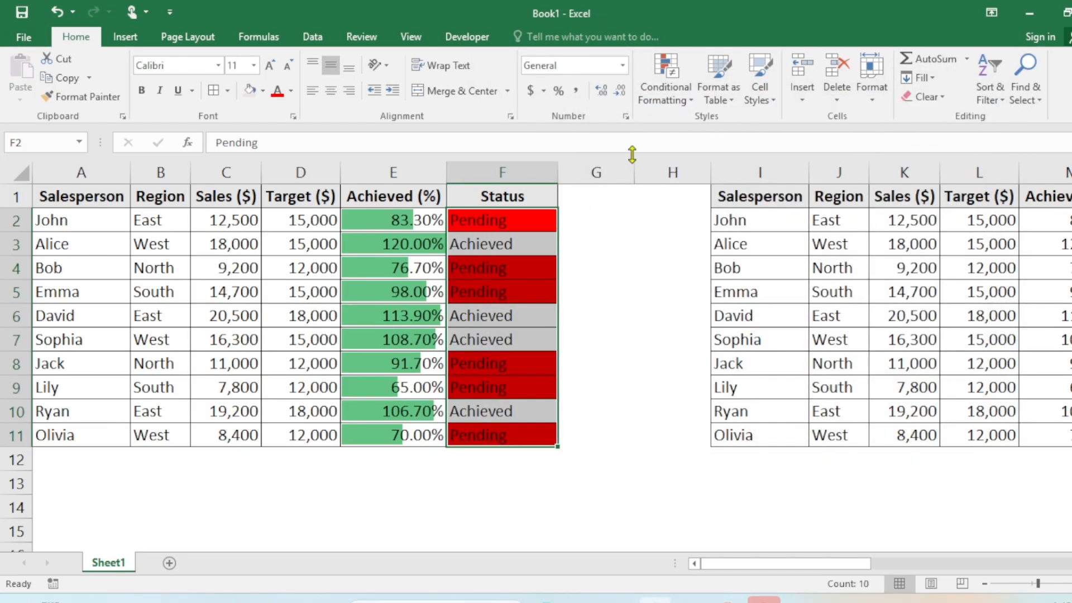
Create a new "Format only cells that contain" rule for Status cells F2:F11 with specific text containing "Achieved".
left_click(658, 106)
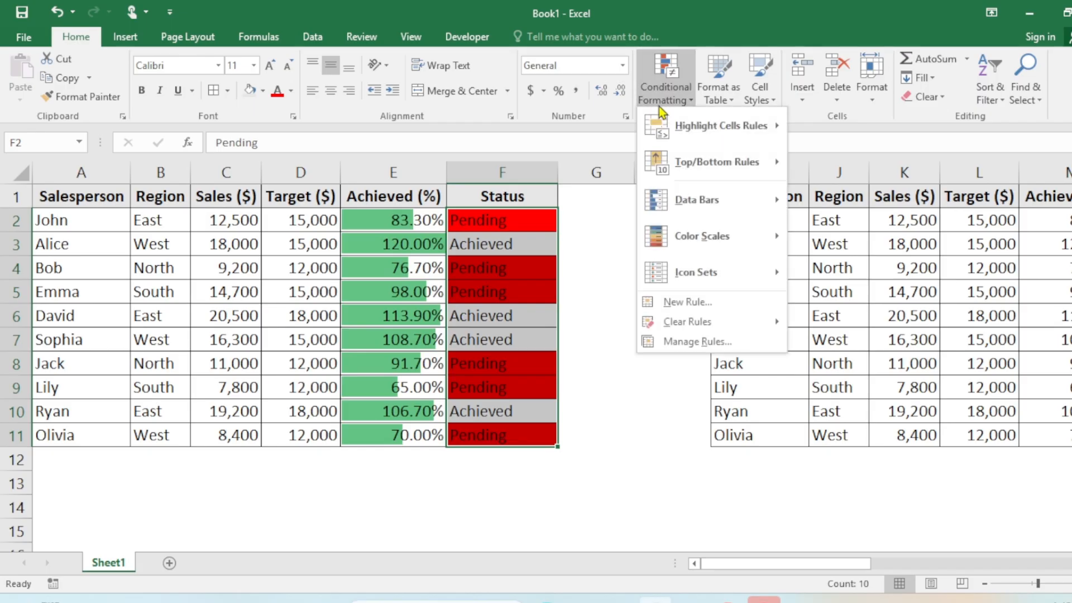
left_click(684, 303)
left_click(646, 149)
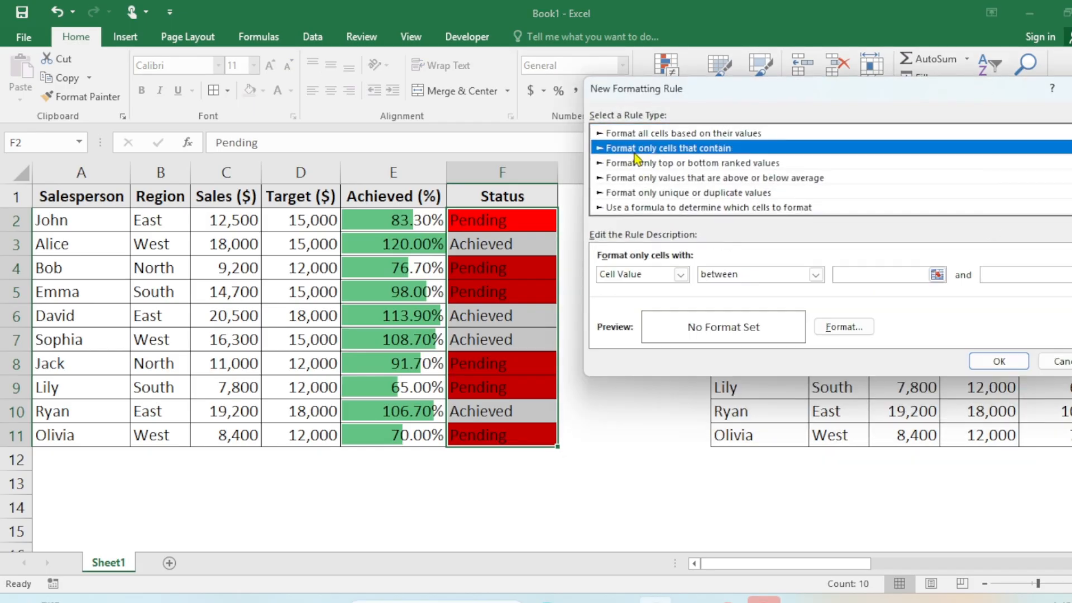
left_click(681, 274)
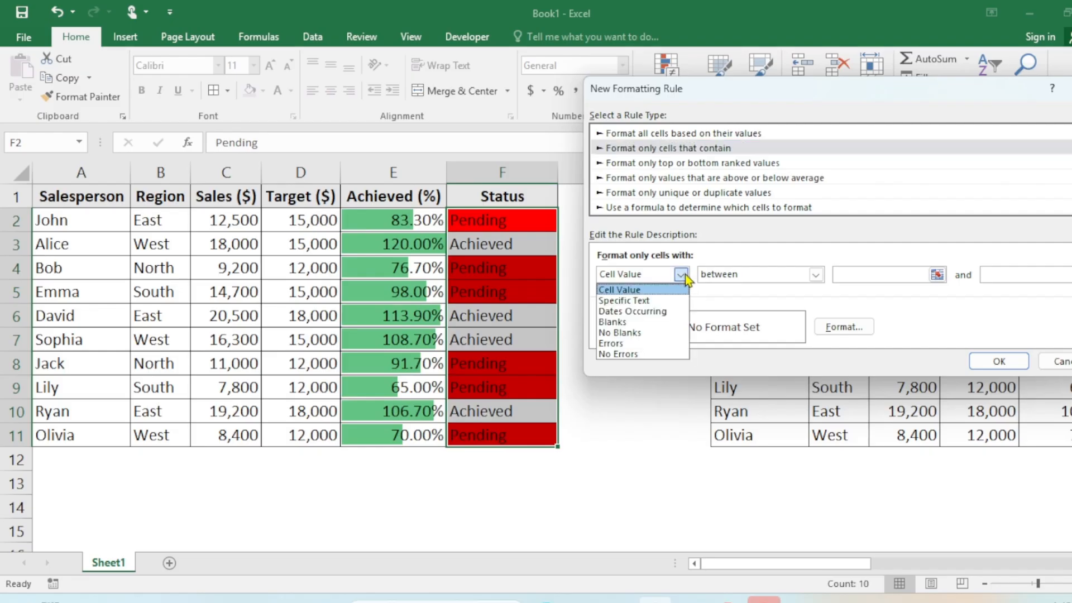
left_click(658, 302)
left_click(802, 273)
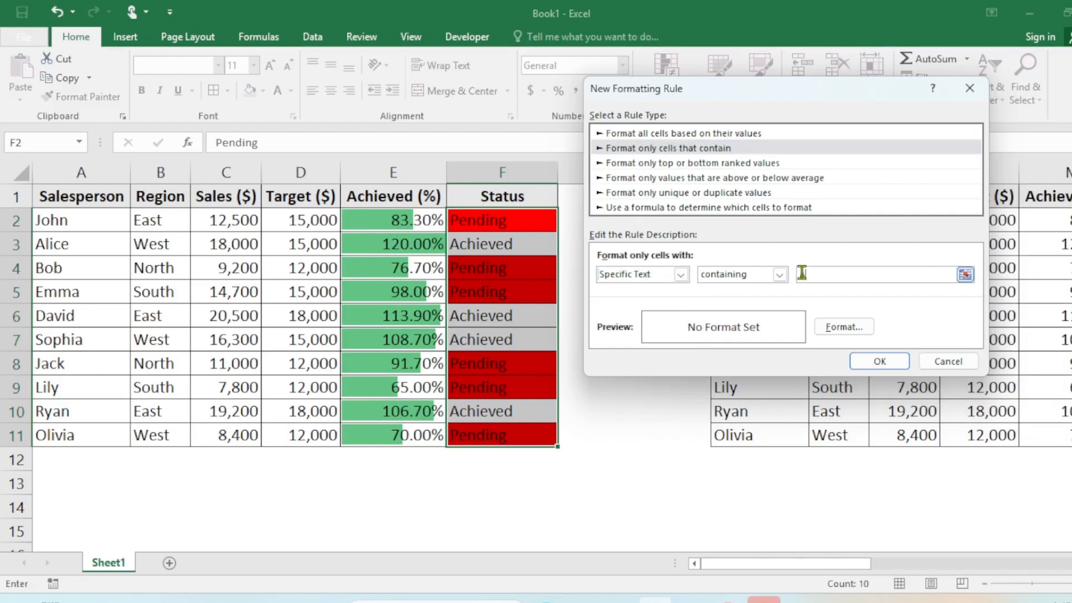
type("Achieved")
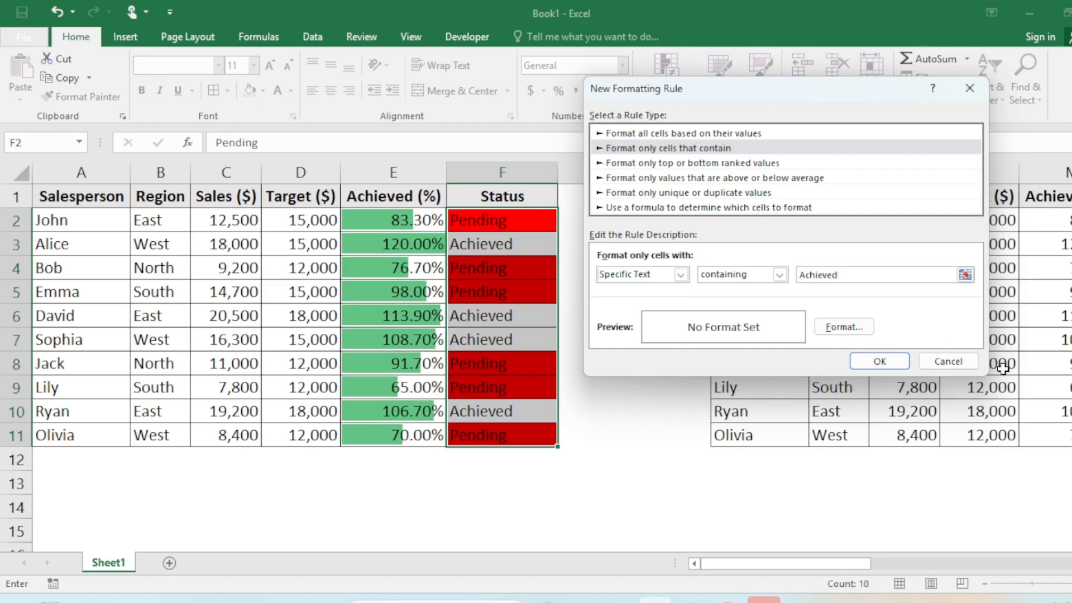
Give the "Achieved" rule a light green background fill and apply it to the Status cells.
left_click(851, 329)
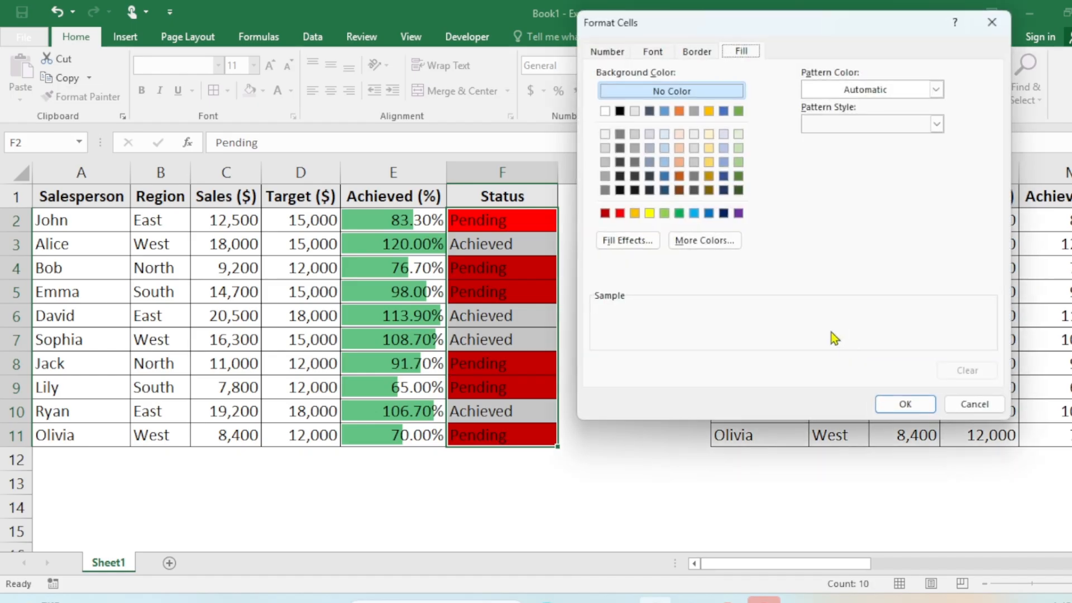
left_click(679, 212)
left_click(665, 214)
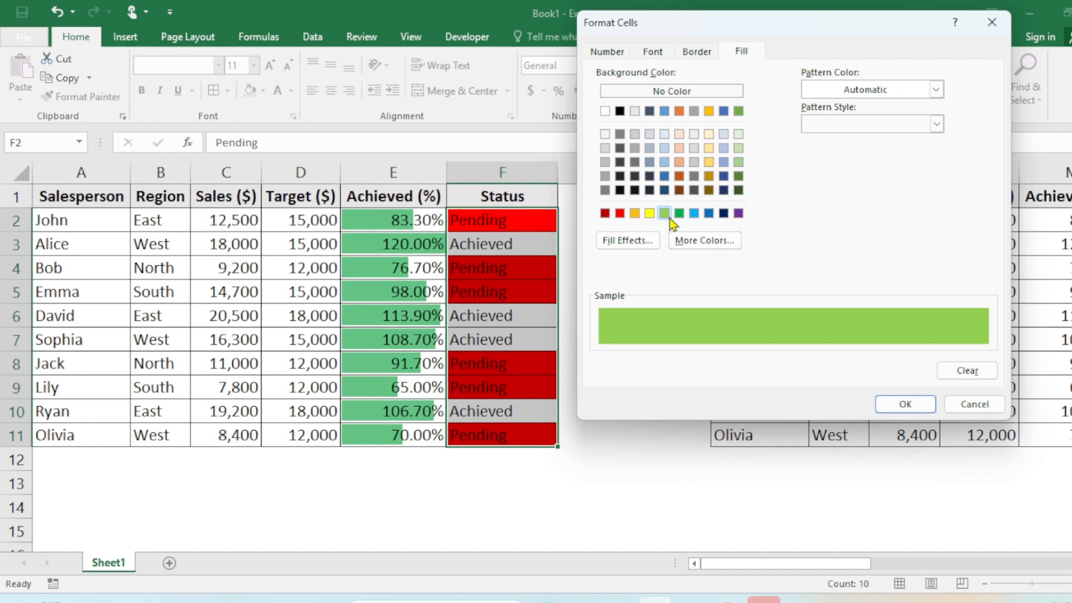
left_click(893, 403)
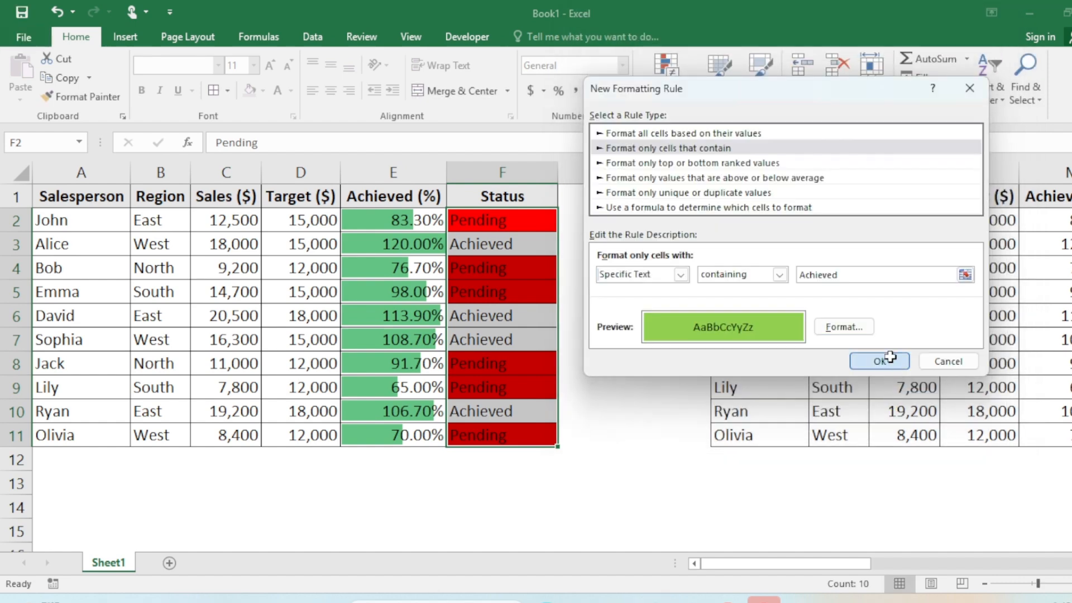
left_click(882, 360)
left_click(664, 406)
left_click_drag(505, 217, 510, 436)
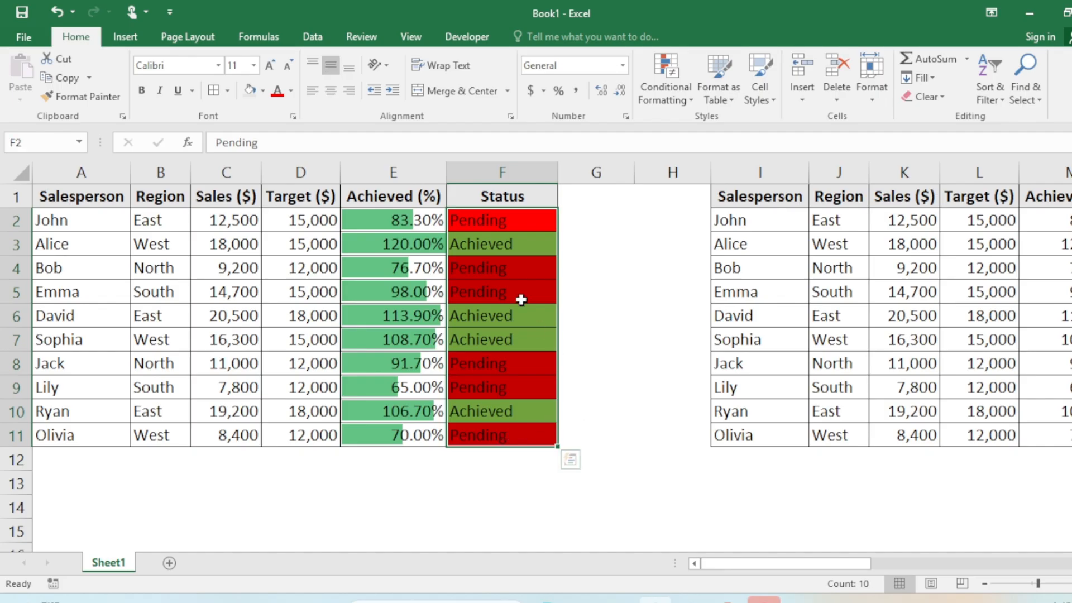
left_click(510, 222)
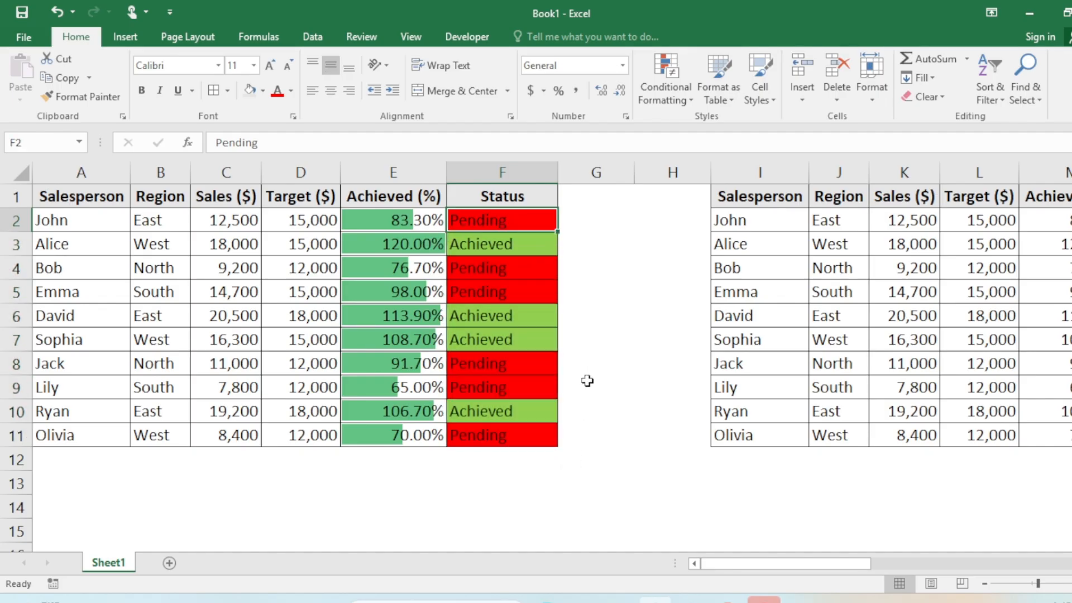
Apply the three-colour green-yellow-red color scale, with green for the highest values, to the second table's Achieved (%) cells M2:M11.
left_click(612, 252)
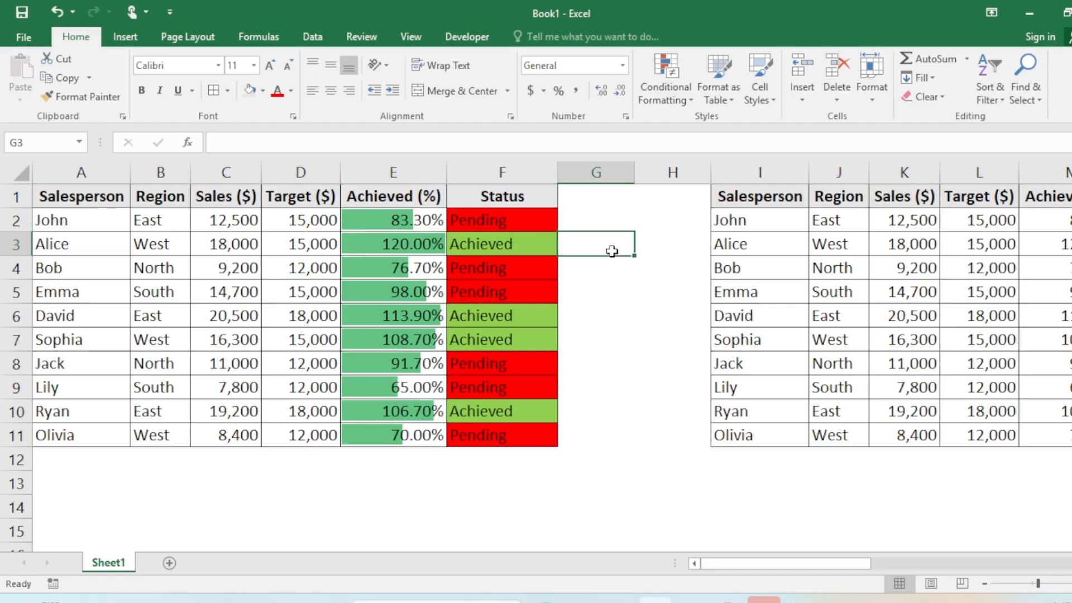
key("Right")
key("Right")
key("Right")
key("Right")
key("Right")
key("Right")
key("Right")
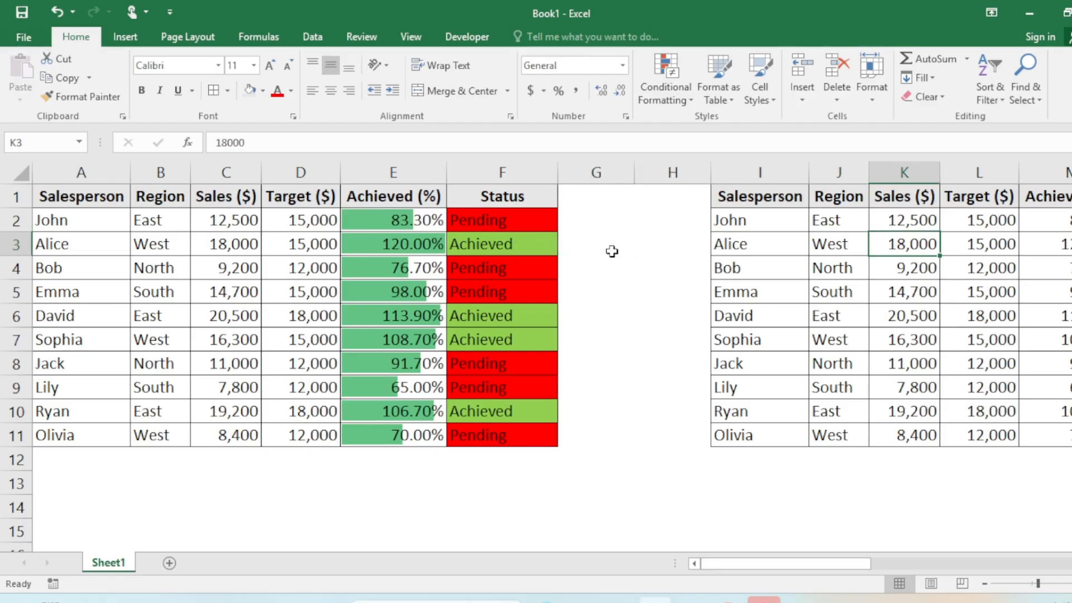
key("Right")
key("Right")
key("Left")
key("Left")
key("Left")
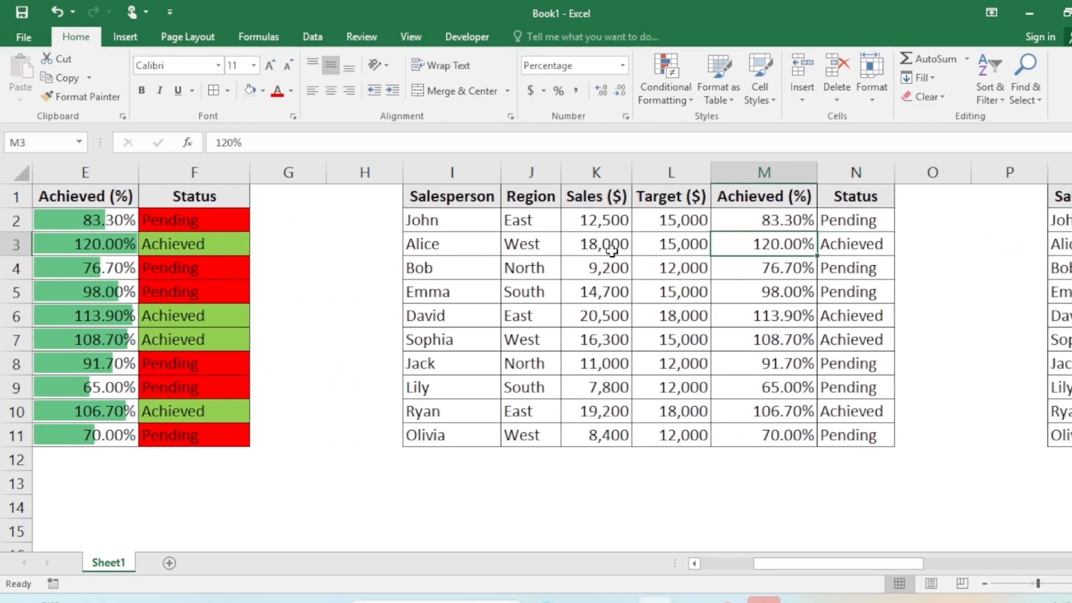
key("Up")
left_click_drag(762, 219, 785, 433)
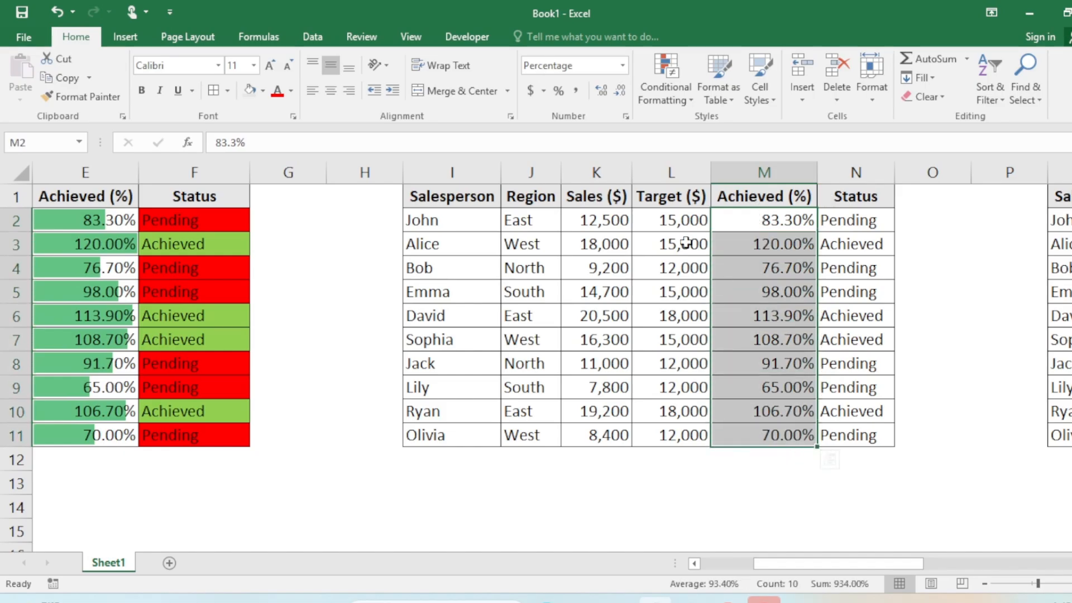
left_click(668, 98)
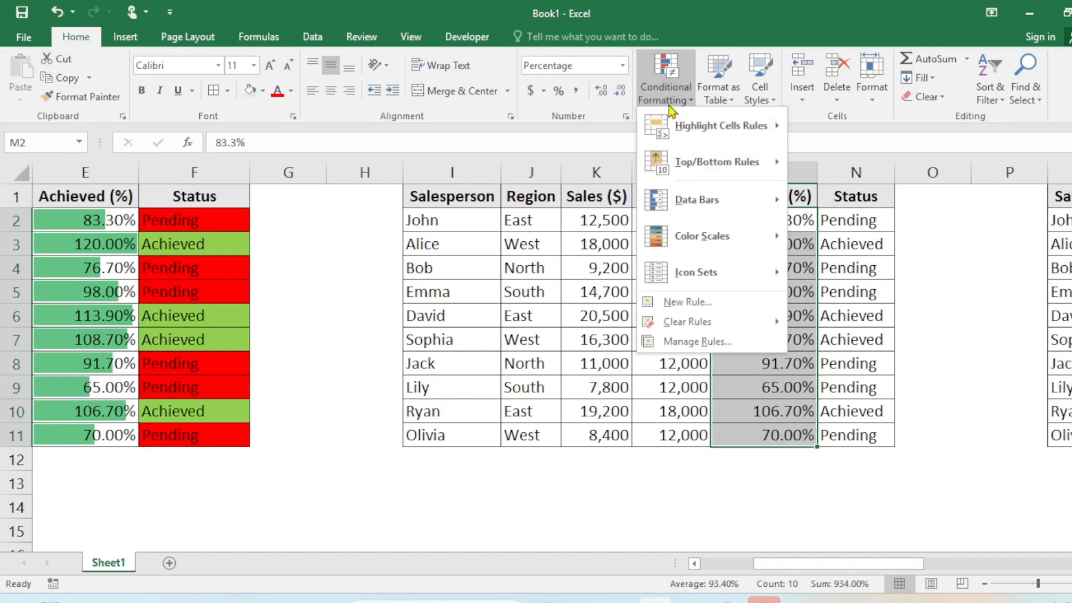
mouse_move(707, 246)
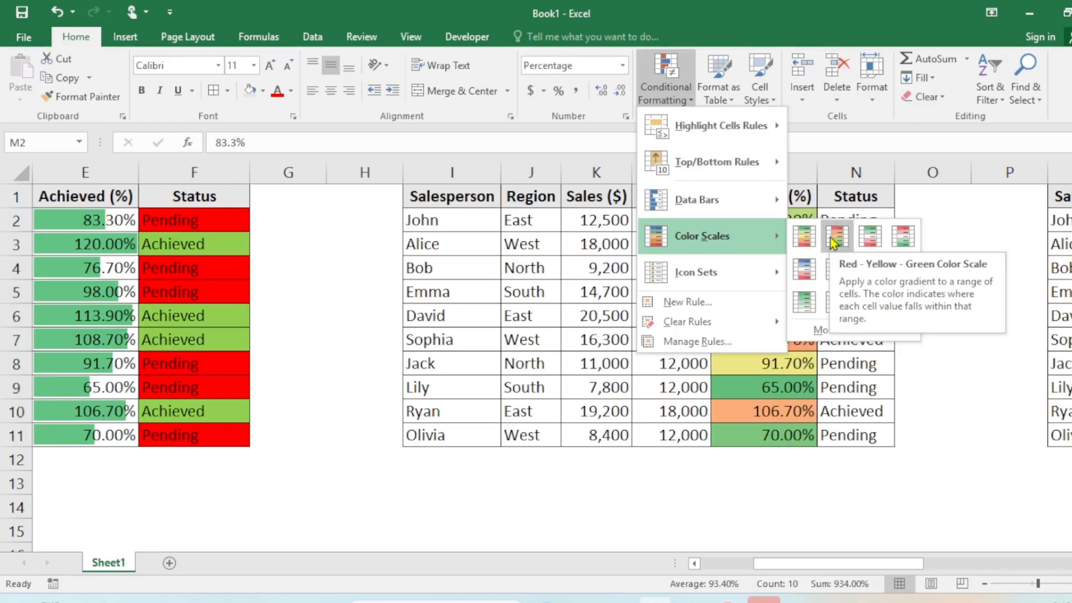
left_click(797, 244)
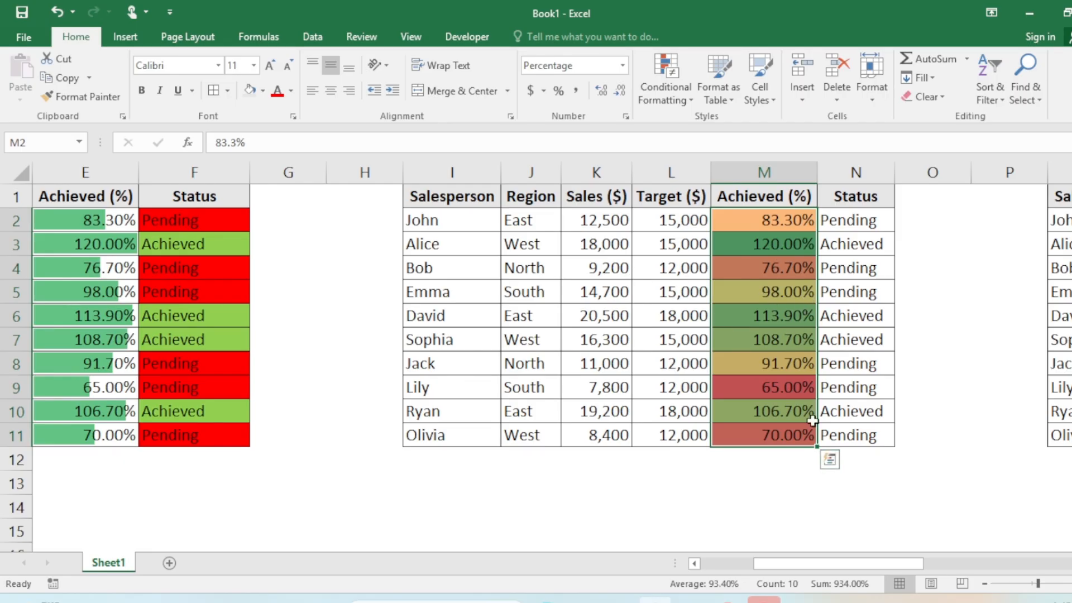
left_click_drag(786, 442, 760, 218)
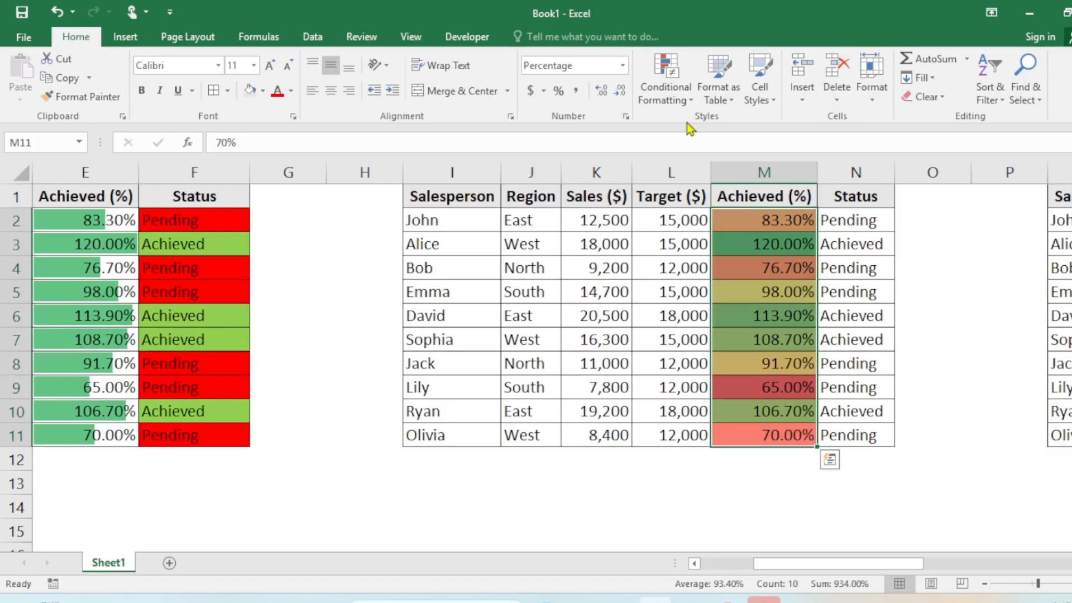
left_click(677, 100)
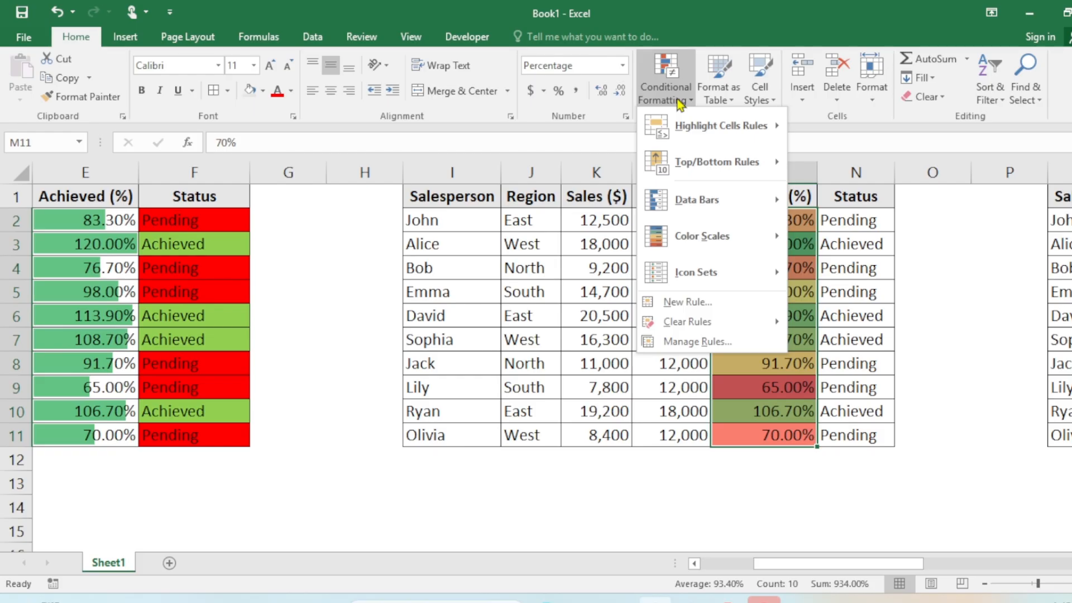
left_click(816, 223)
Open the Graded Color Scale rule applied to M2:M11 for editing.
left_click_drag(802, 219, 796, 437)
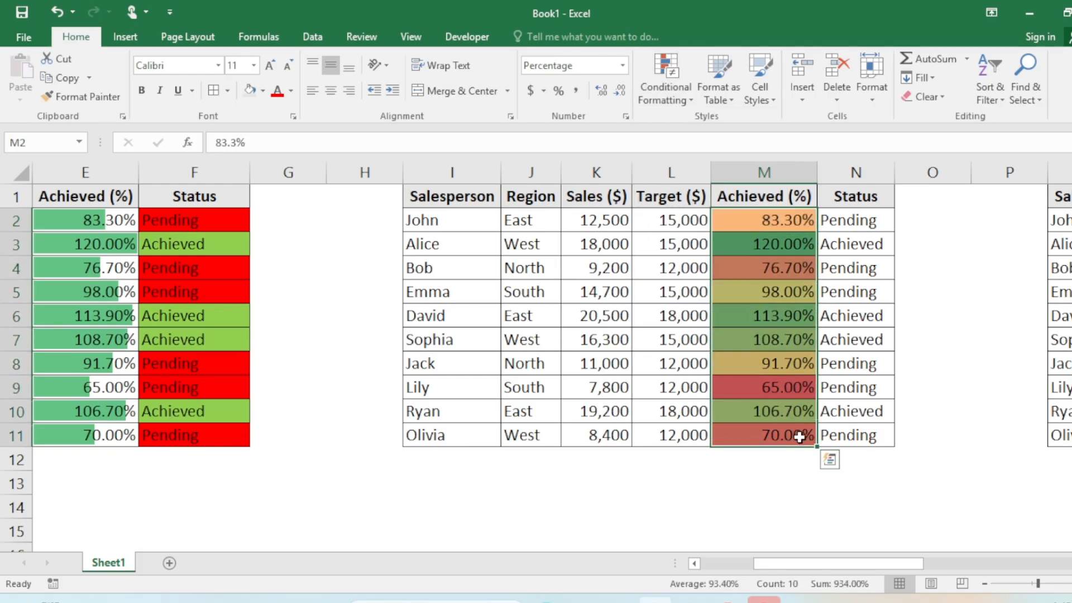
left_click(678, 101)
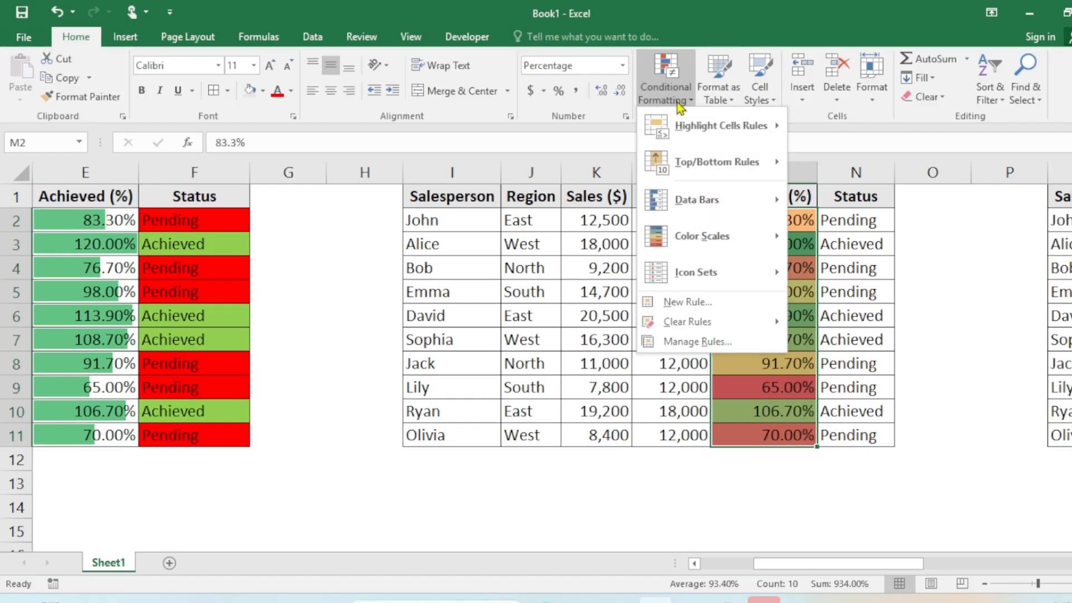
left_click(705, 342)
left_click_drag(764, 87, 412, 133)
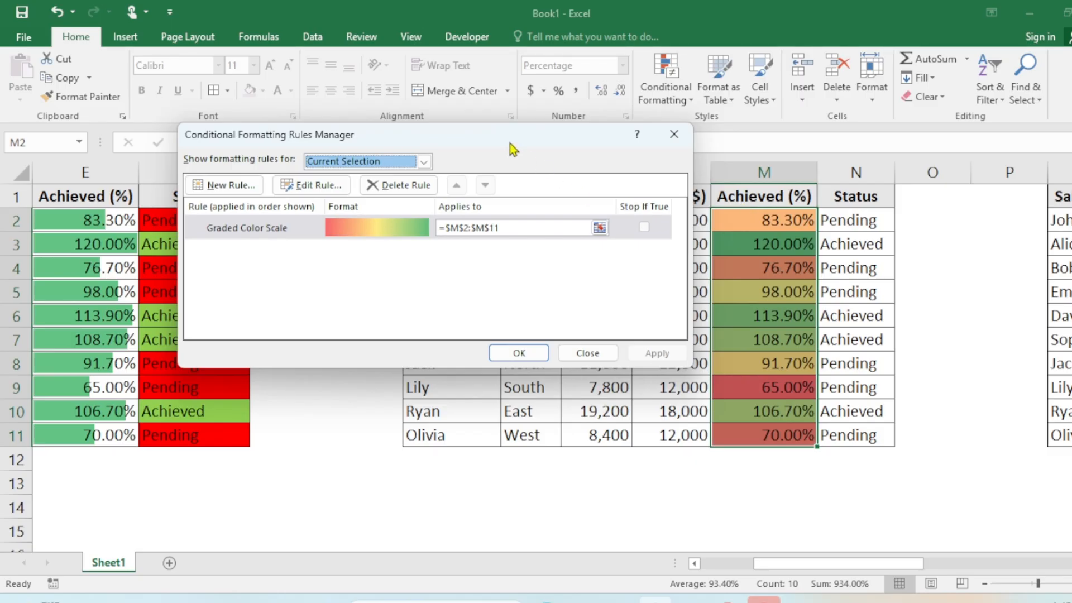
left_click_drag(511, 144, 757, 166)
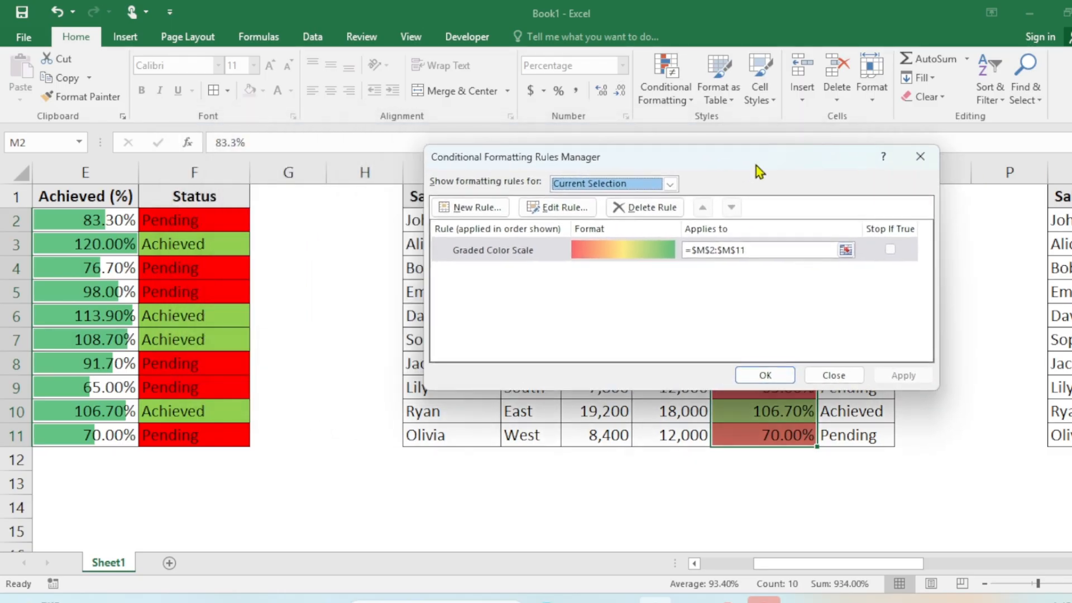
left_click(584, 206)
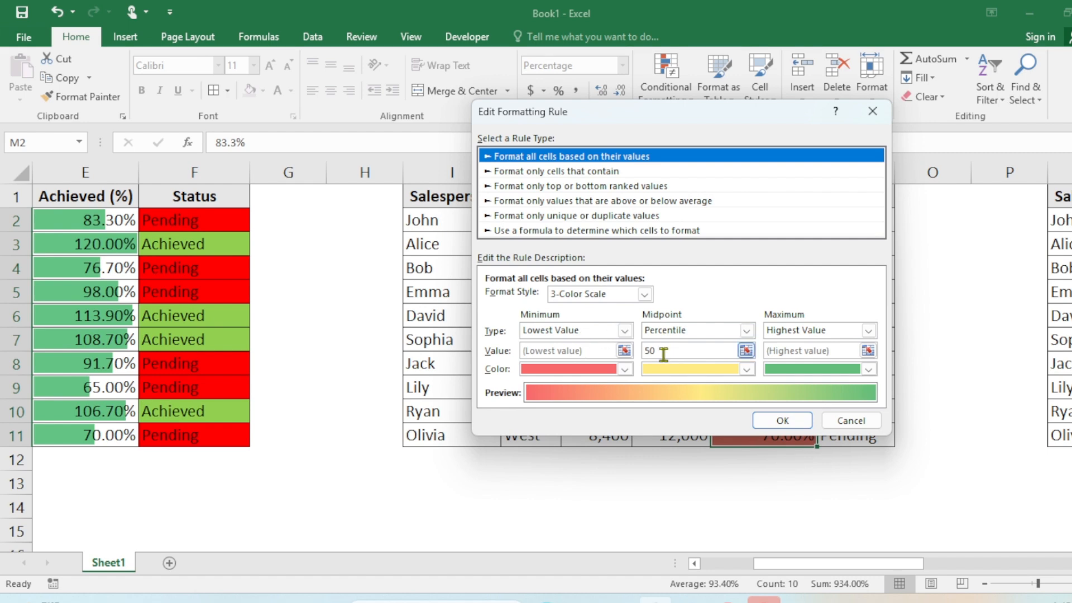
Set the minimum colour of the 3-Color Scale rule to light blue, keeping Lowest Value as its type.
left_click(583, 334)
left_click(565, 349)
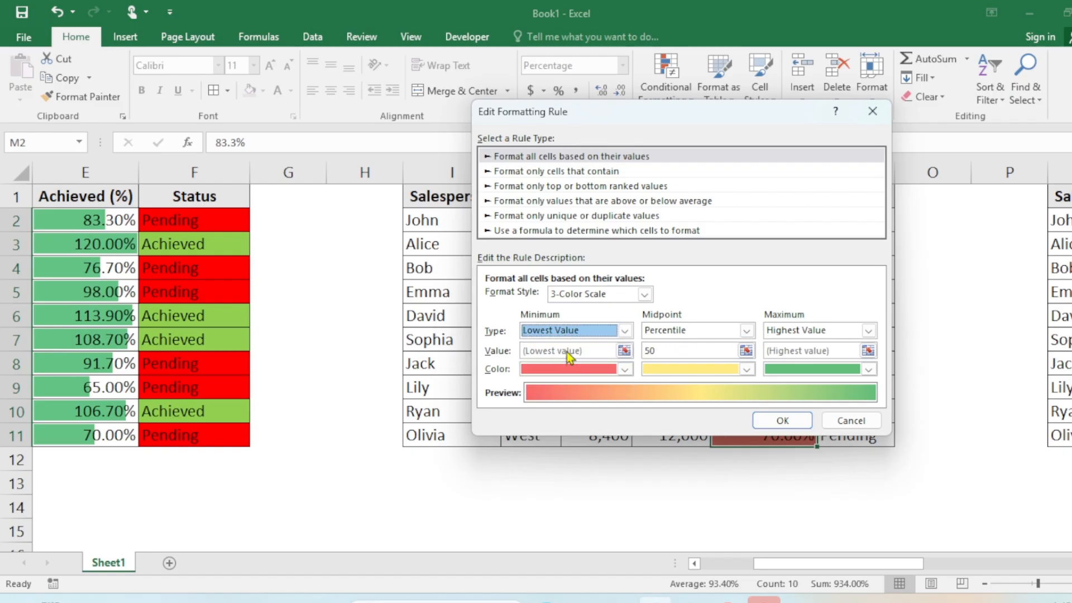
left_click(624, 369)
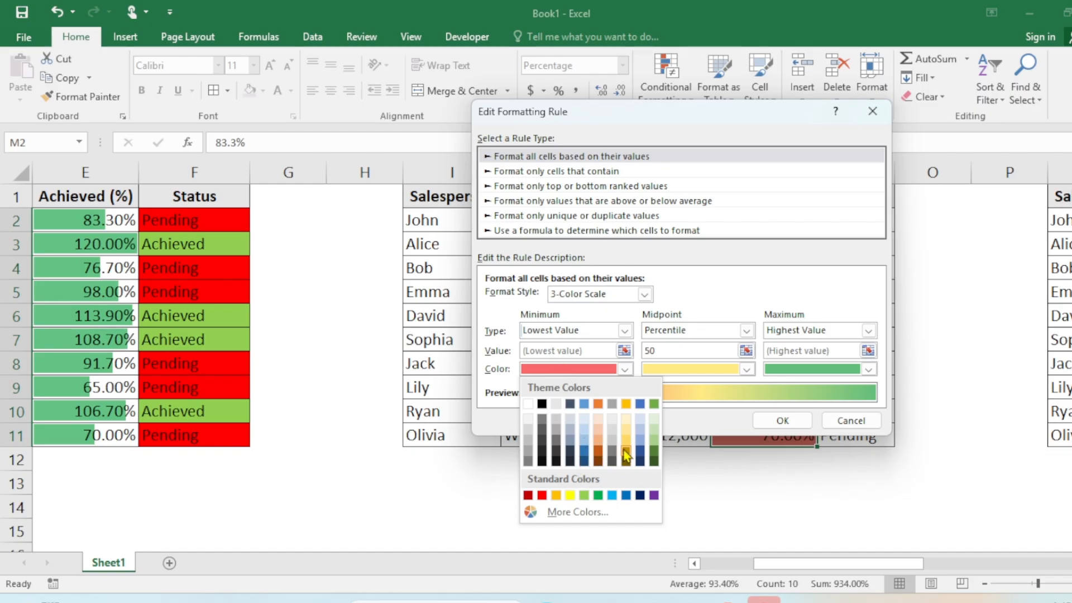
left_click(640, 441)
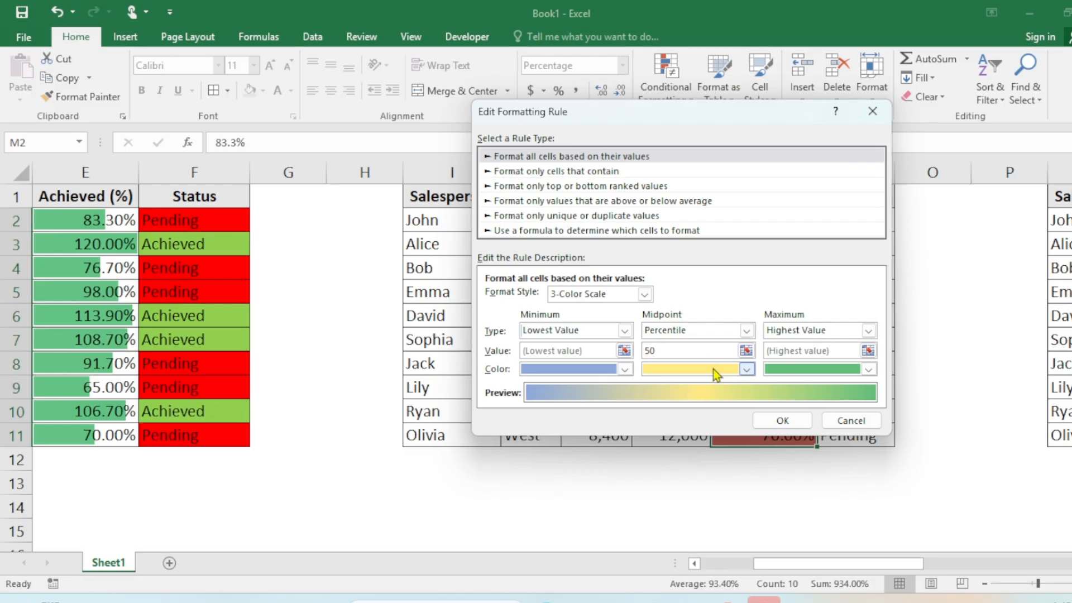
Set the scale's midpoint colour to light gold and its maximum colour to standard green, and apply the edited rule to M2:M11.
left_click(748, 370)
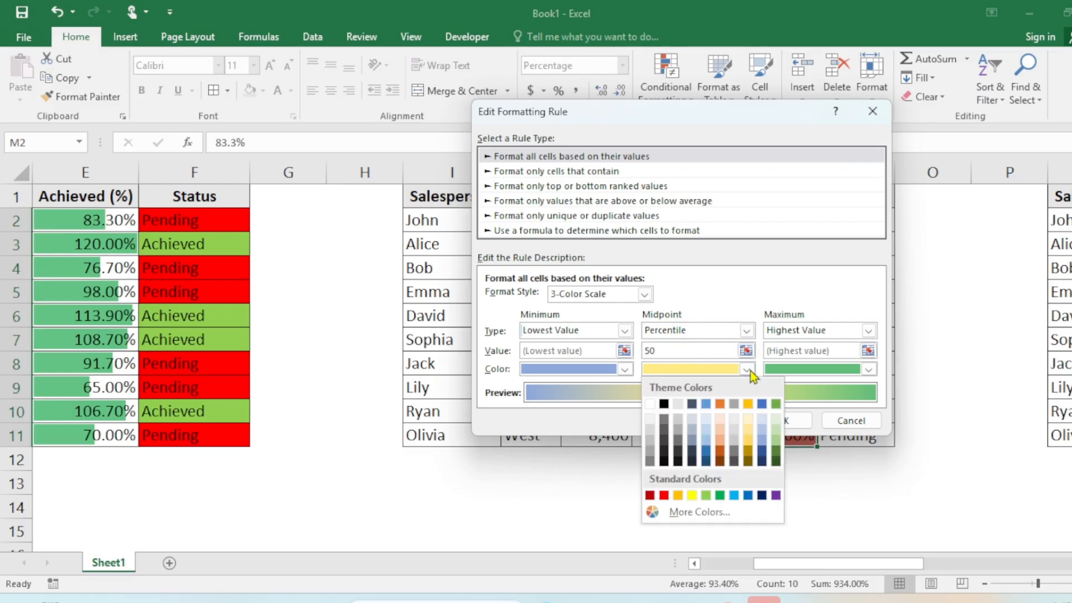
left_click(747, 446)
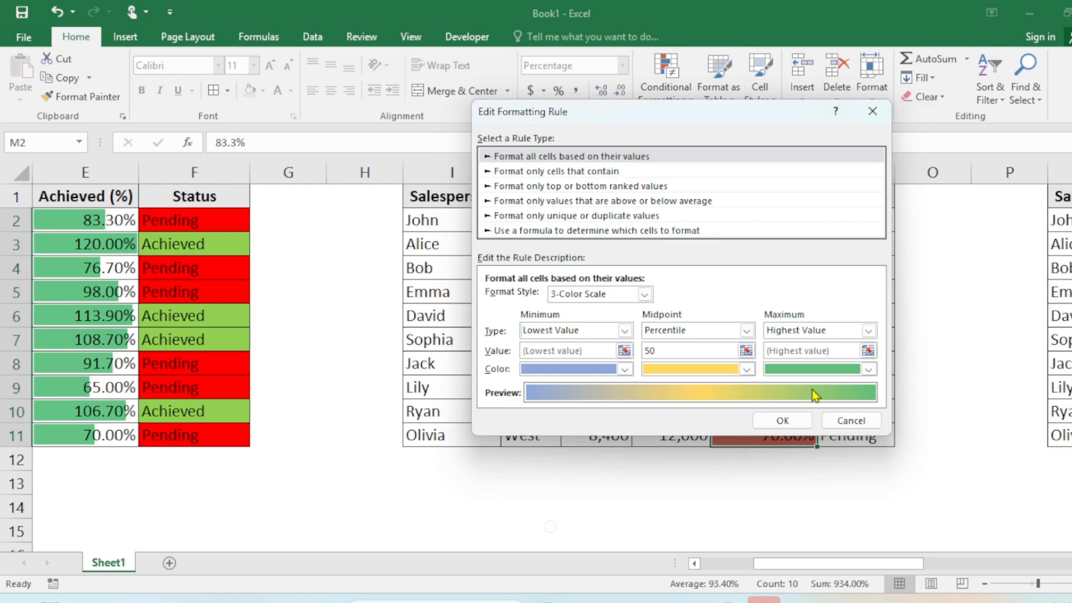
left_click(868, 369)
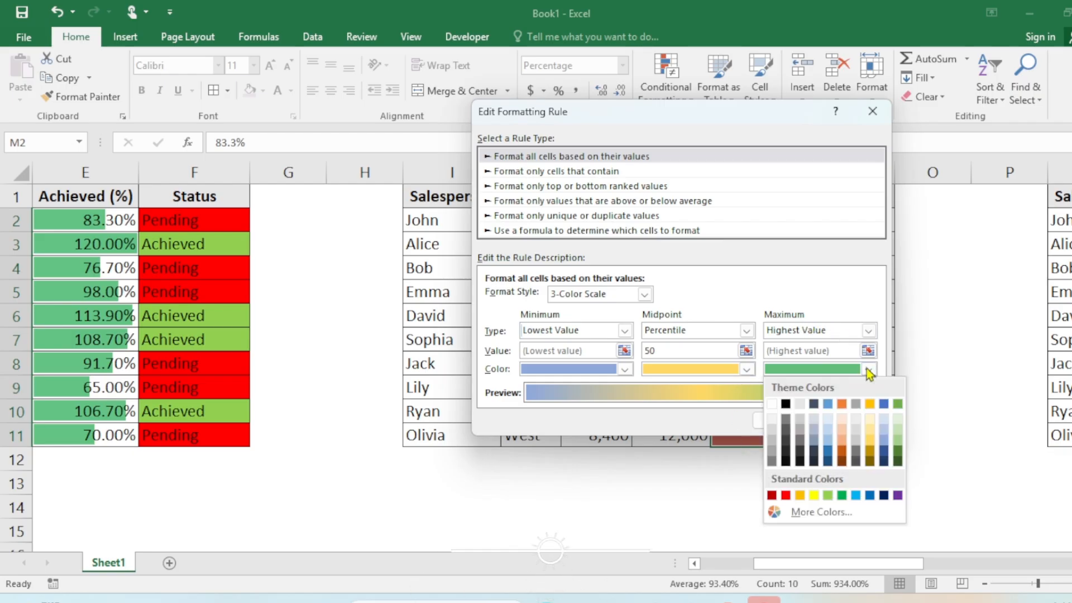
left_click(841, 495)
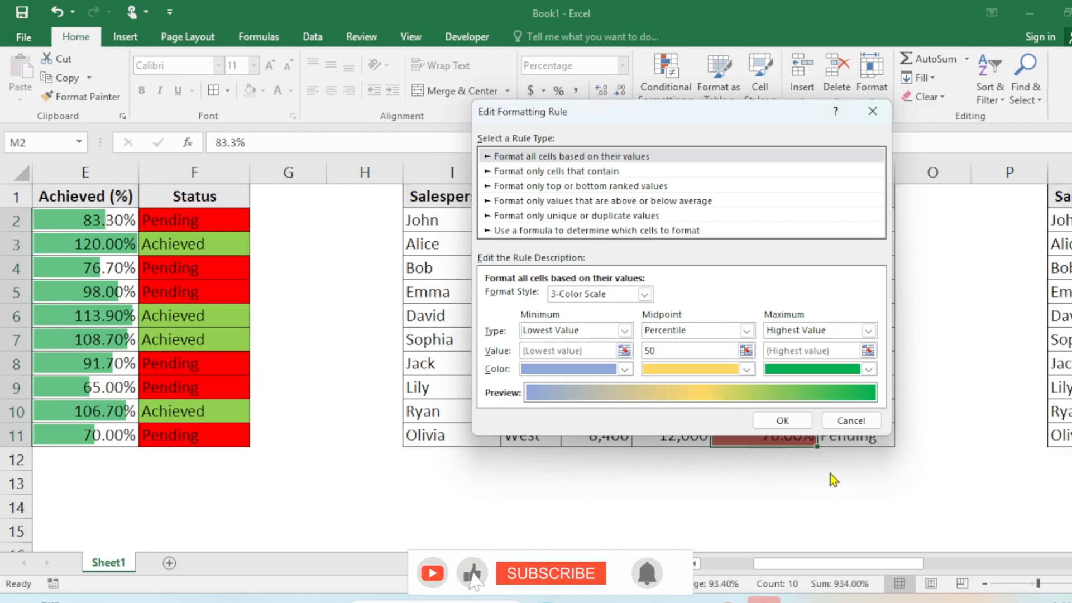
left_click(788, 425)
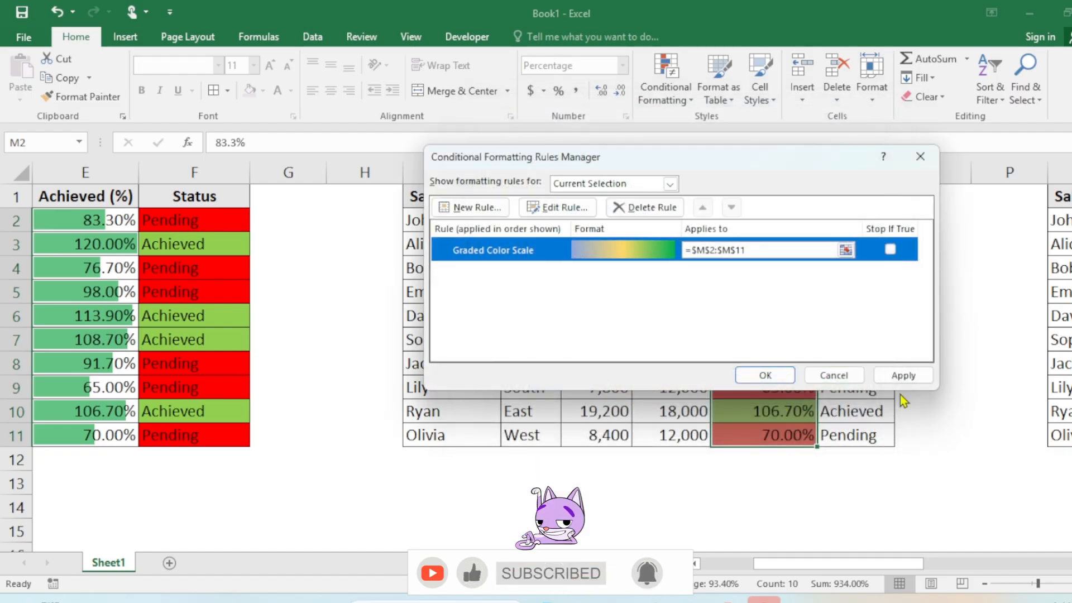
left_click(785, 377)
left_click(790, 467)
left_click(733, 476)
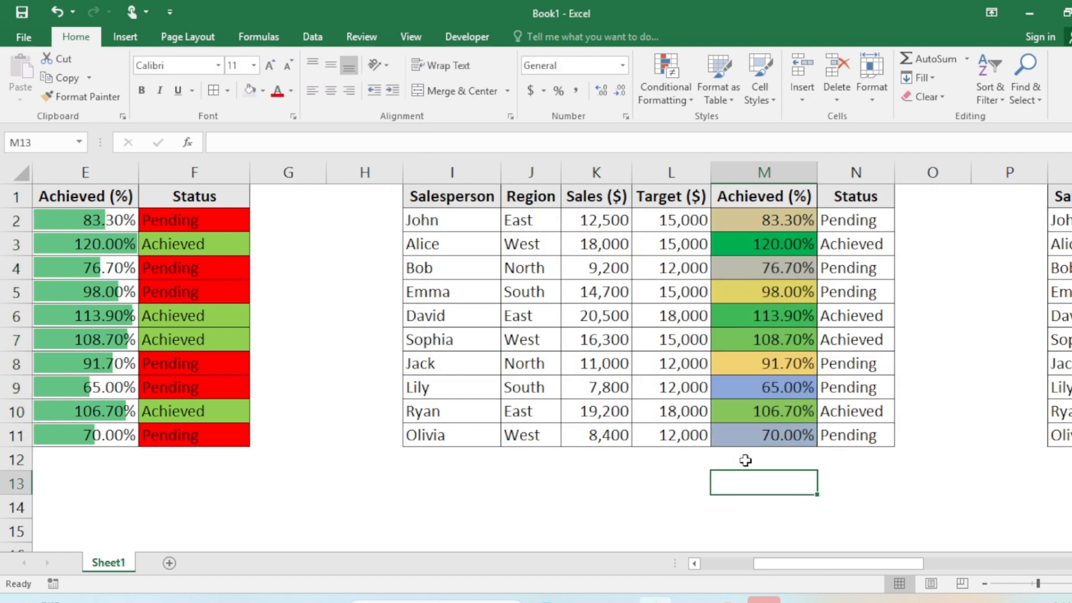
left_click(768, 388)
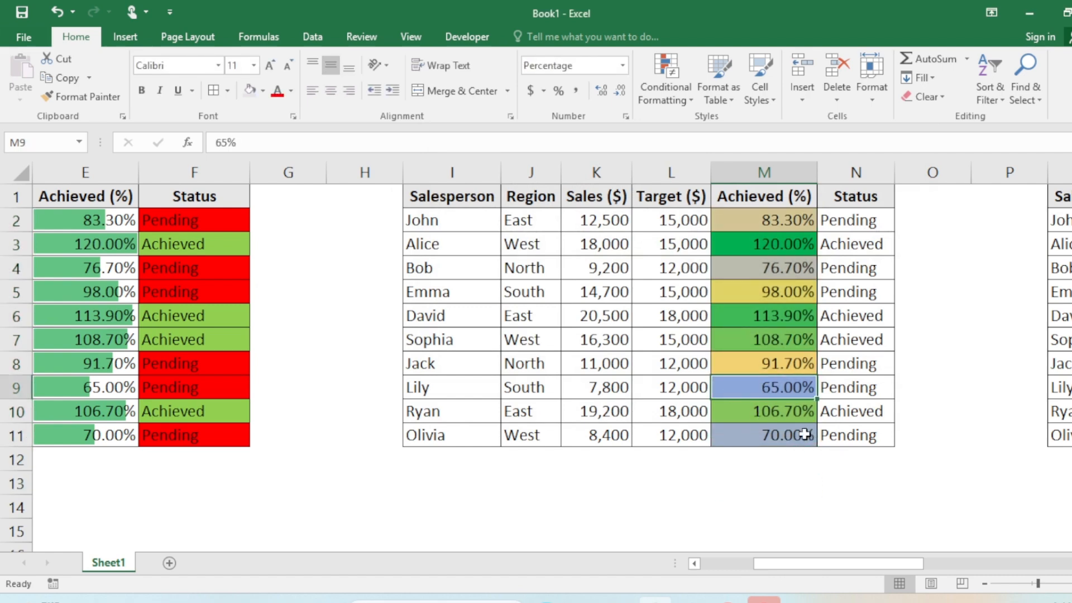
left_click_drag(769, 340, 769, 313)
left_click(764, 246)
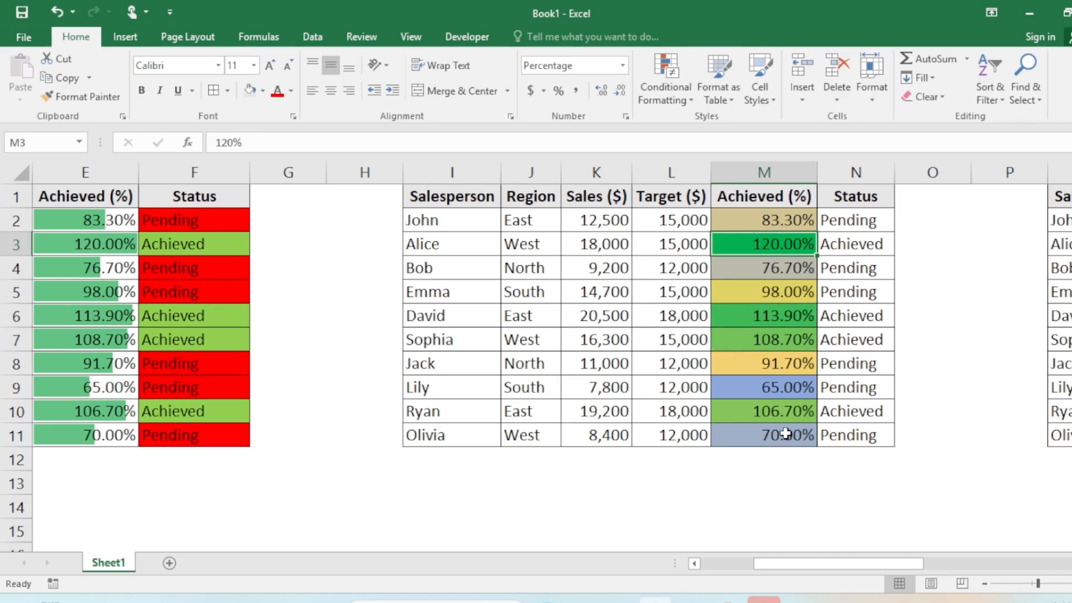
Undo the custom colour edit so M2:M11 uses the green-yellow-red color scale again.
left_click(780, 386)
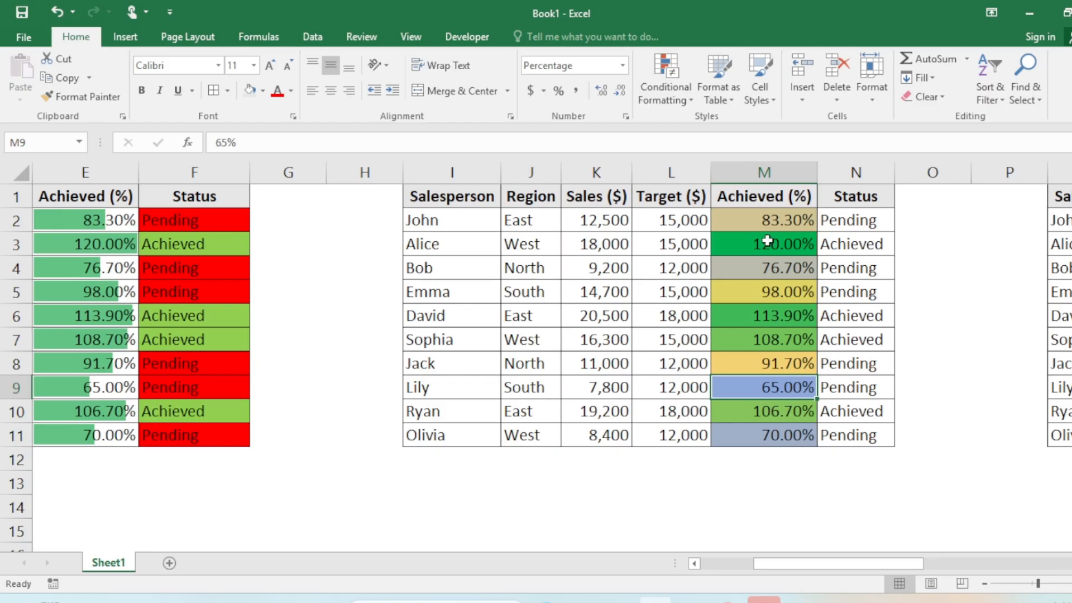
key("ctrl+z")
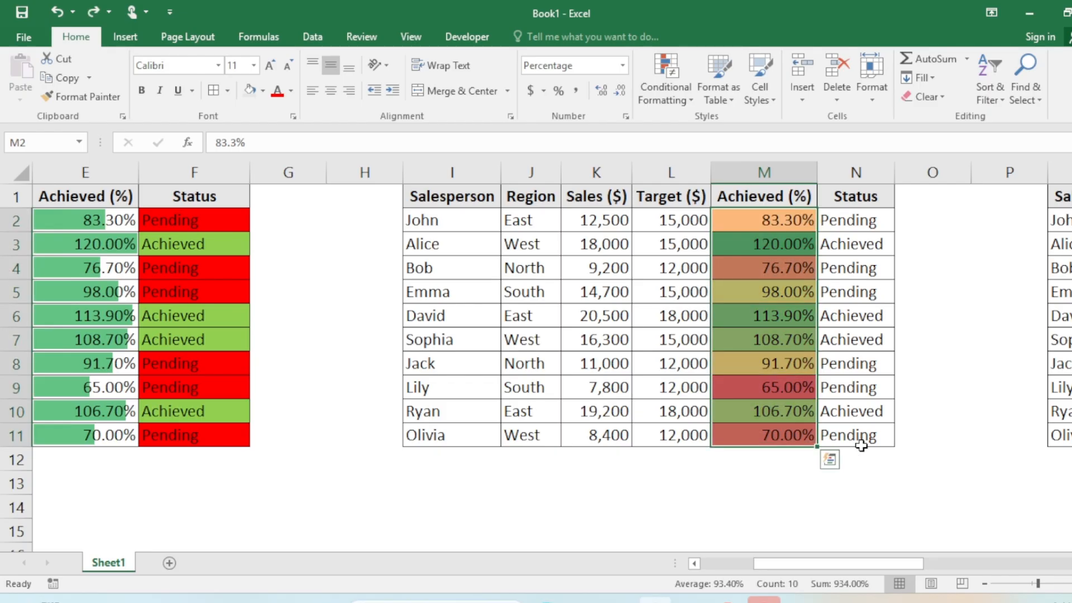
left_click(802, 469)
left_click(755, 237)
left_click_drag(755, 225, 766, 444)
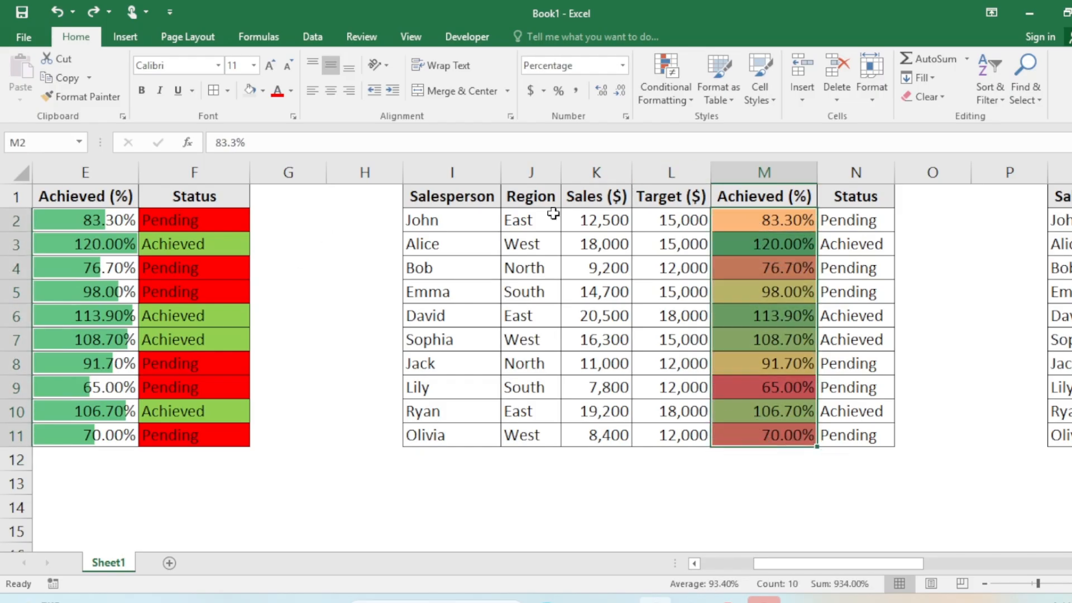
left_click_drag(209, 222, 237, 432)
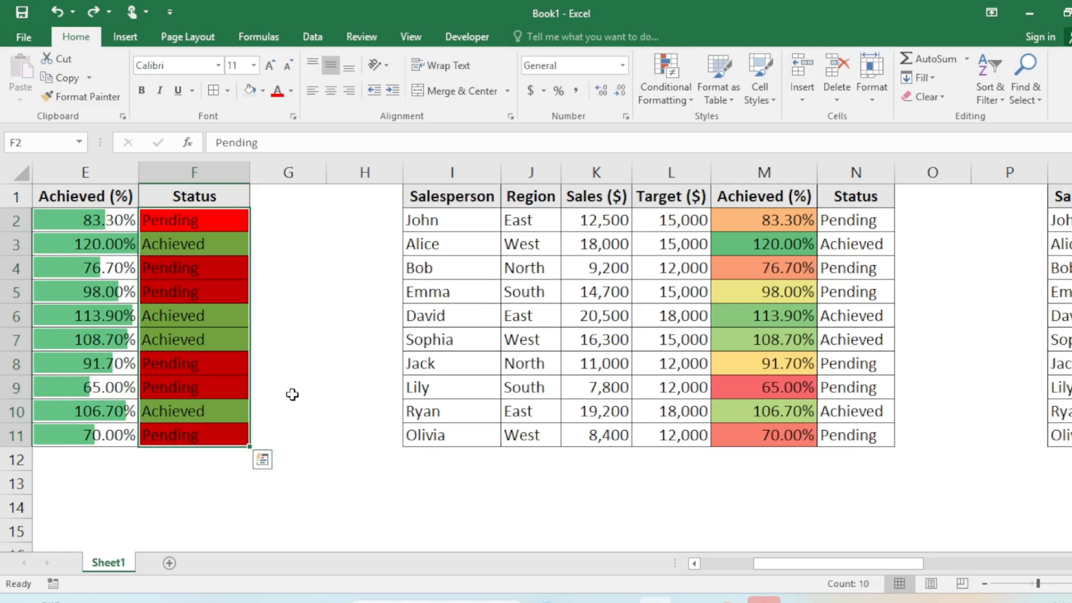
left_click_drag(890, 231, 889, 441)
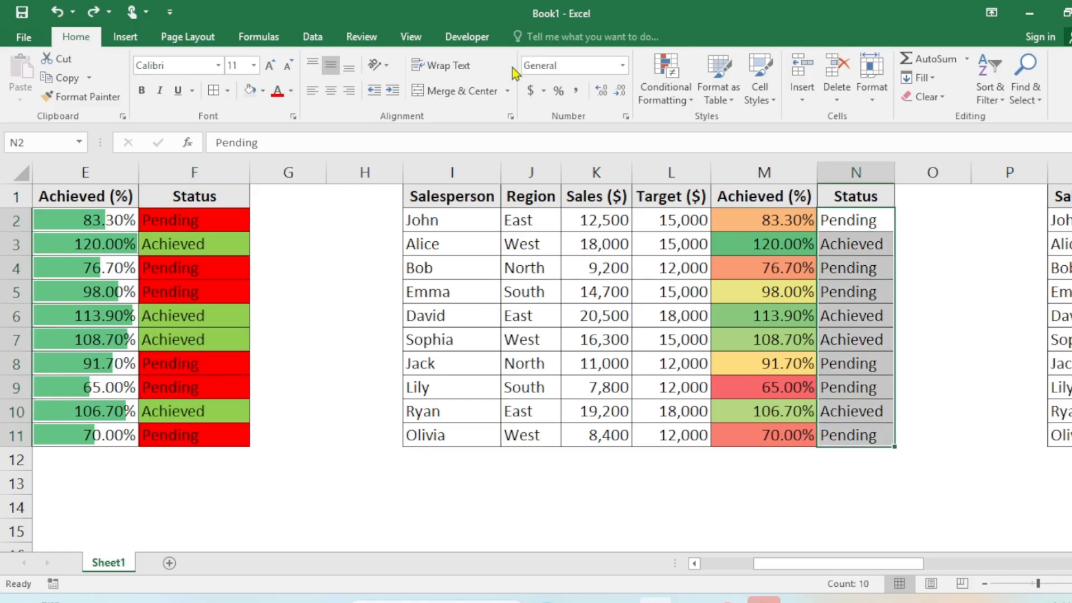
left_click(659, 99)
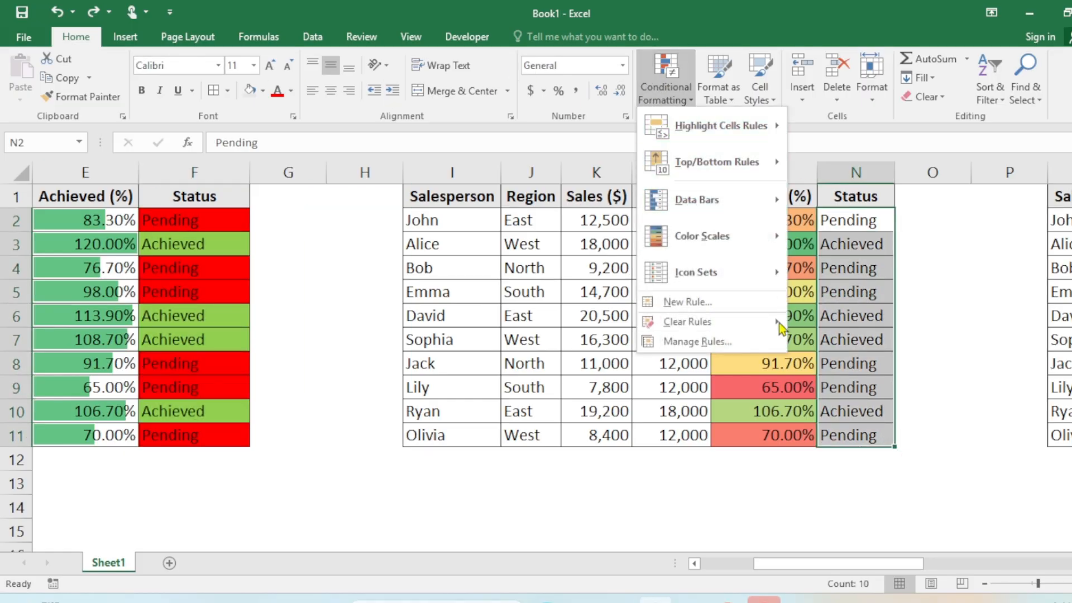
left_click(706, 306)
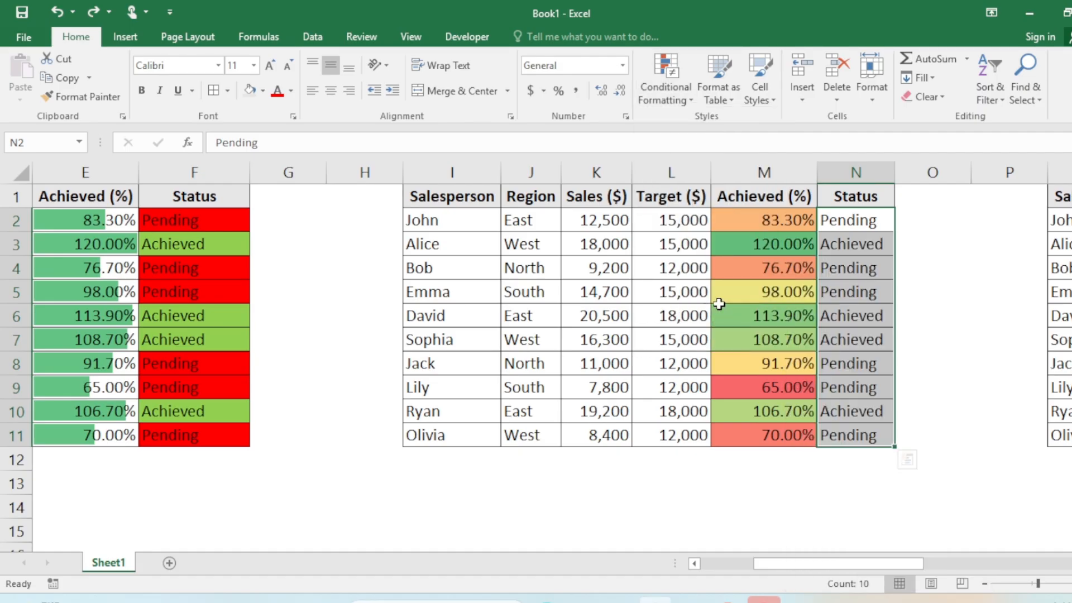
Copy the Status formatting from F2 onto N2:N11 with Format Painter, and widen column N slightly.
left_click(184, 219)
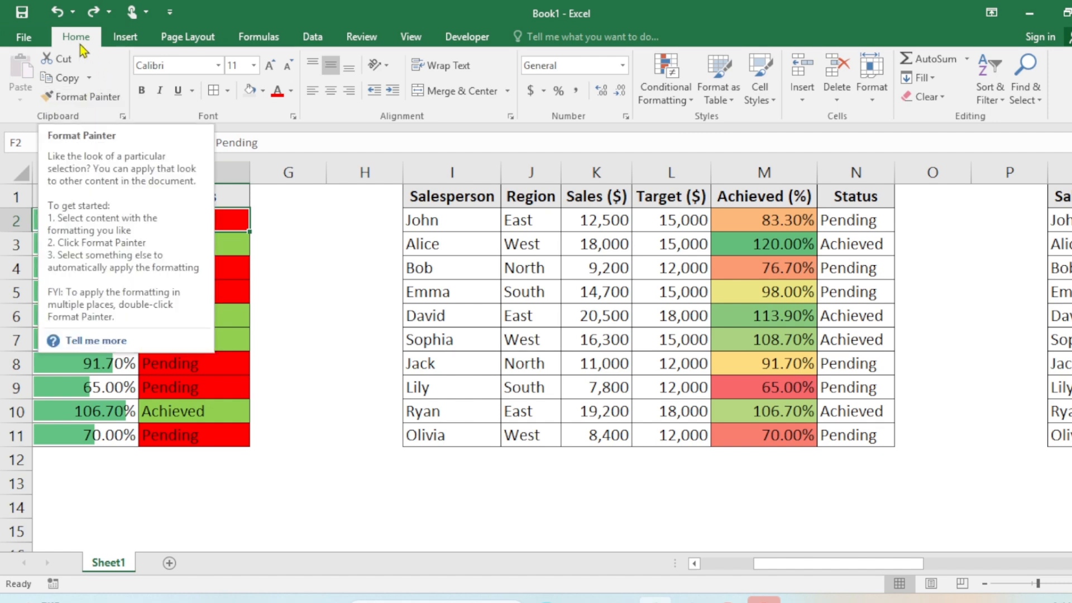
left_click(95, 102)
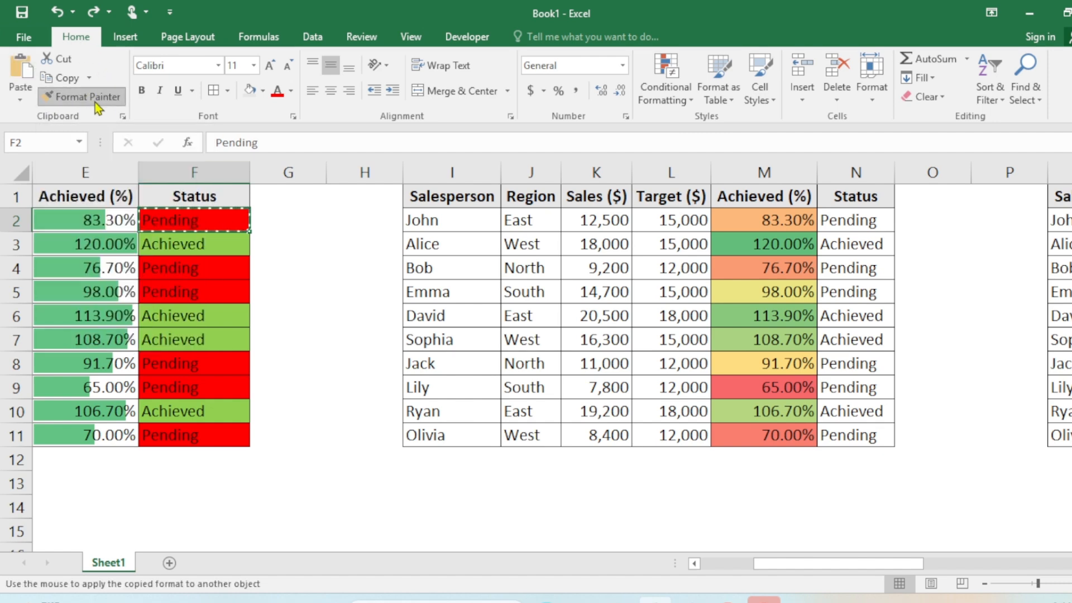
left_click_drag(854, 220, 882, 435)
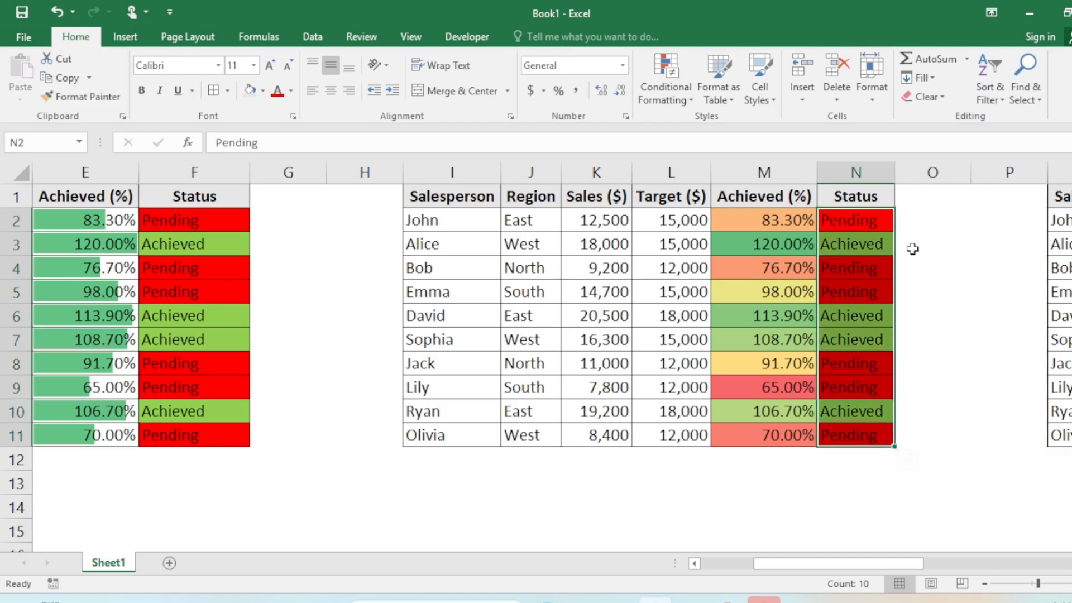
left_click_drag(894, 179, 906, 173)
left_click(840, 240)
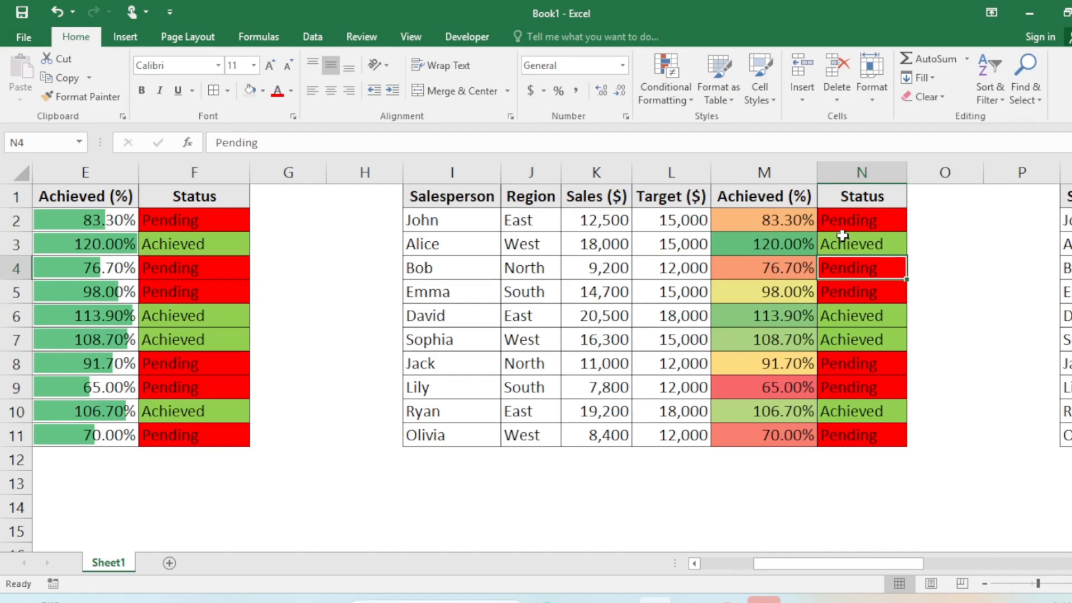
left_click(861, 220)
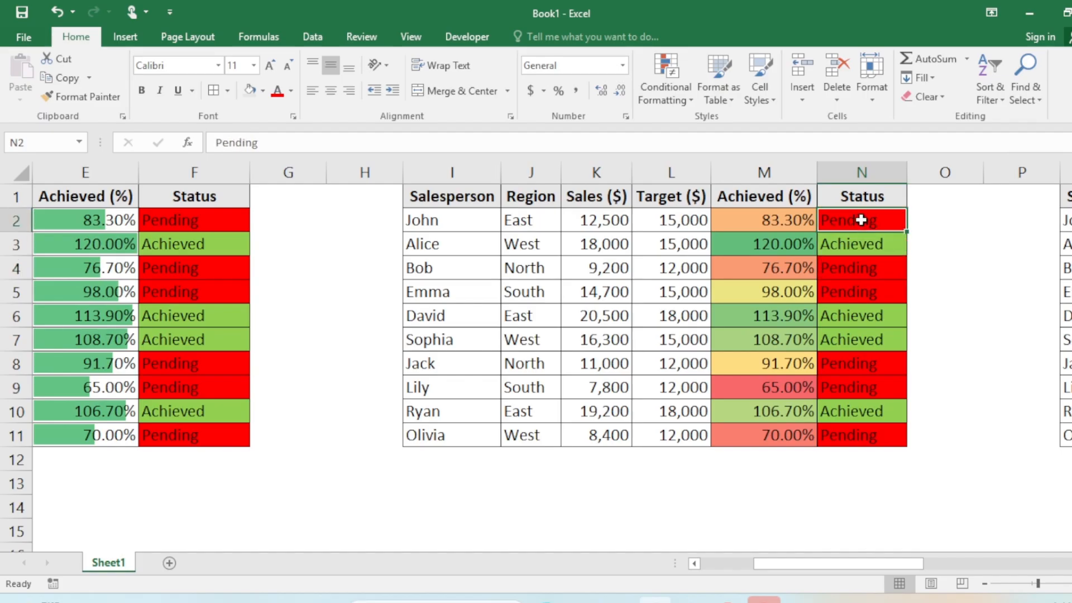
Apply the 3 Stars ratings icon set to the third table's Achieved (%) cells U2:U11.
key("Right")
key("Right")
key("Right")
key("Right")
key("Right")
key("Right")
key("Right")
key("Right")
key("Right")
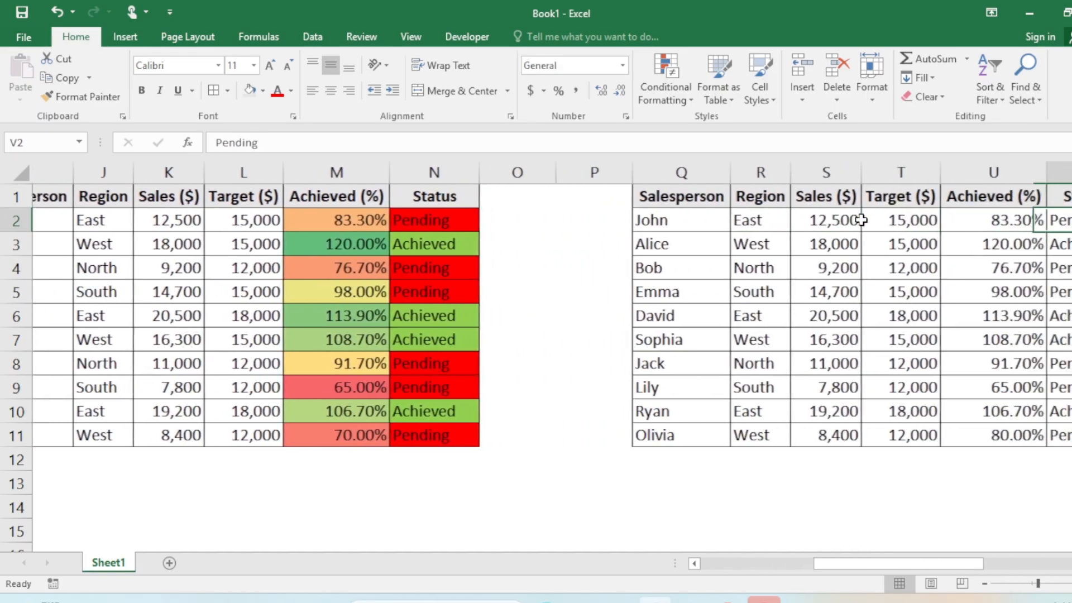
key("Left")
key("Down")
key("Up")
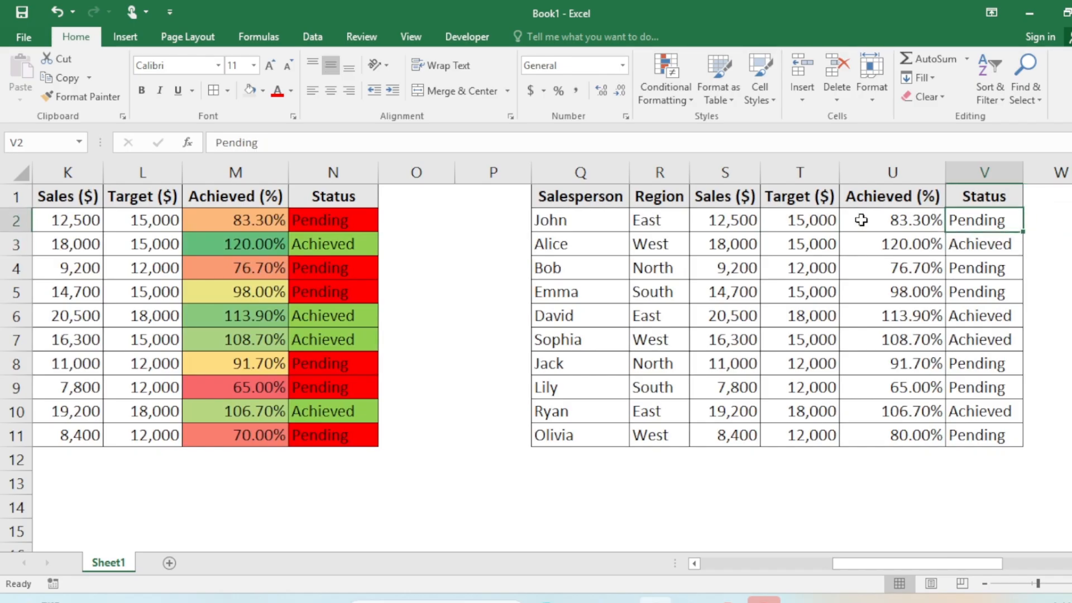
key("Left")
key("ctrl+shift+Down")
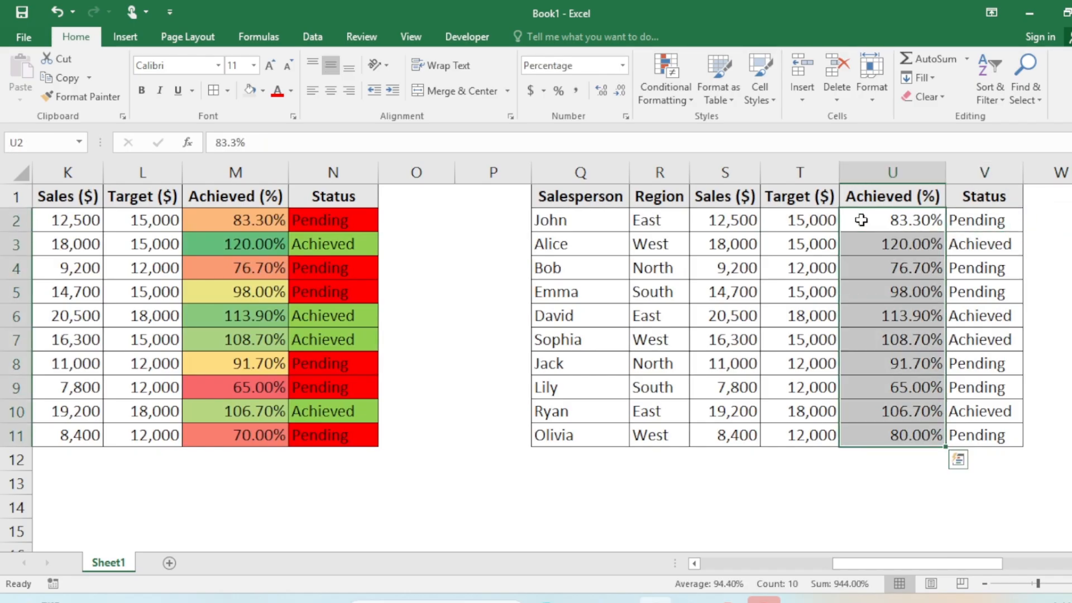
left_click(663, 96)
mouse_move(709, 279)
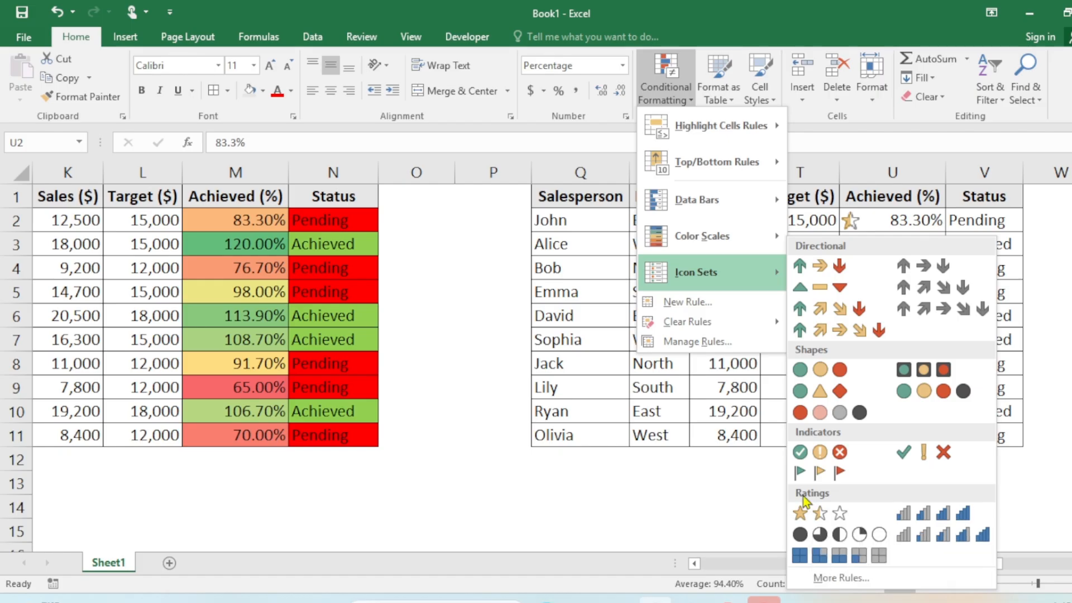
left_click(831, 515)
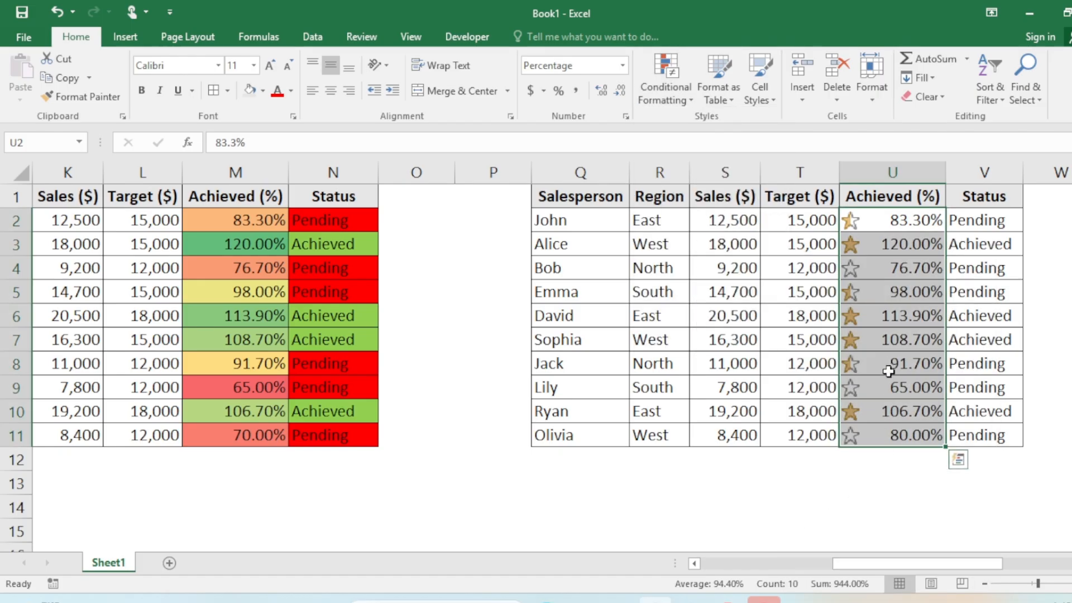
left_click(890, 478)
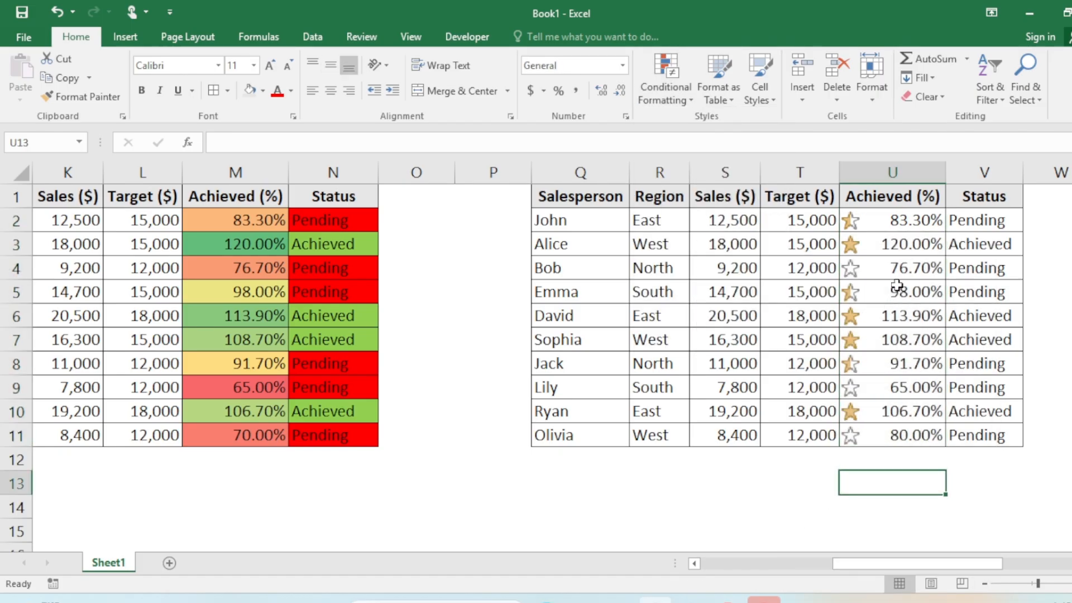
Examine the star icon rule's percent thresholds for U2:U11 and compare them with the Achieved (%) values.
left_click(902, 249)
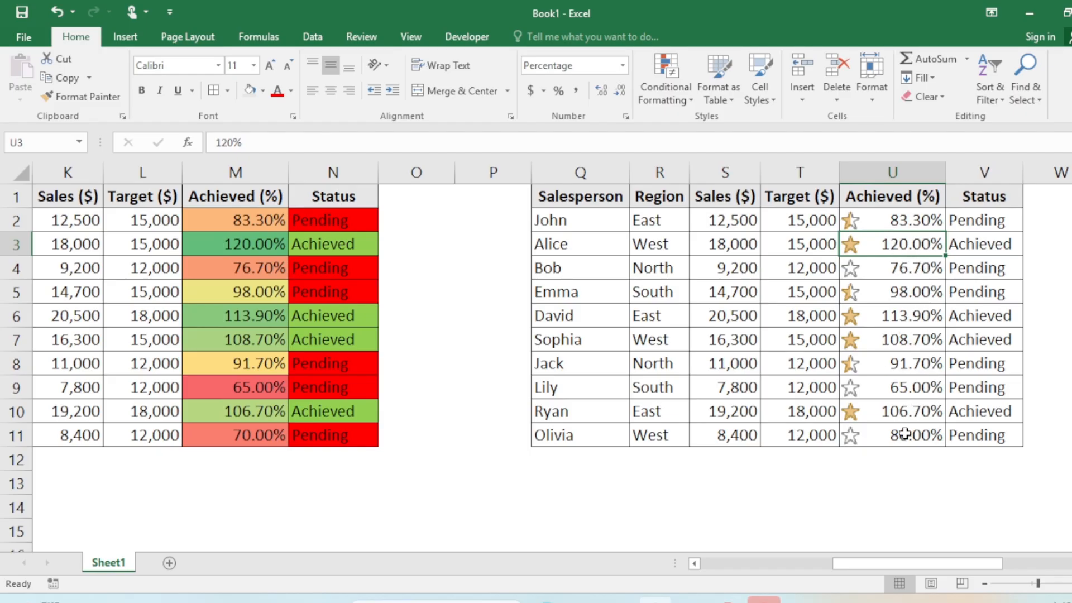
left_click(903, 389)
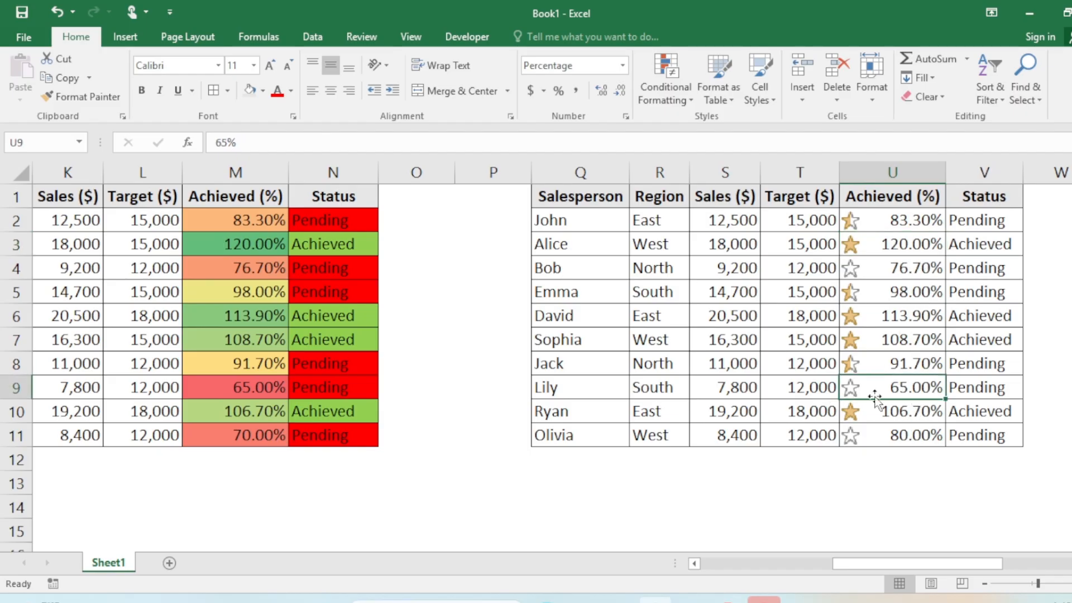
left_click_drag(879, 219, 892, 430)
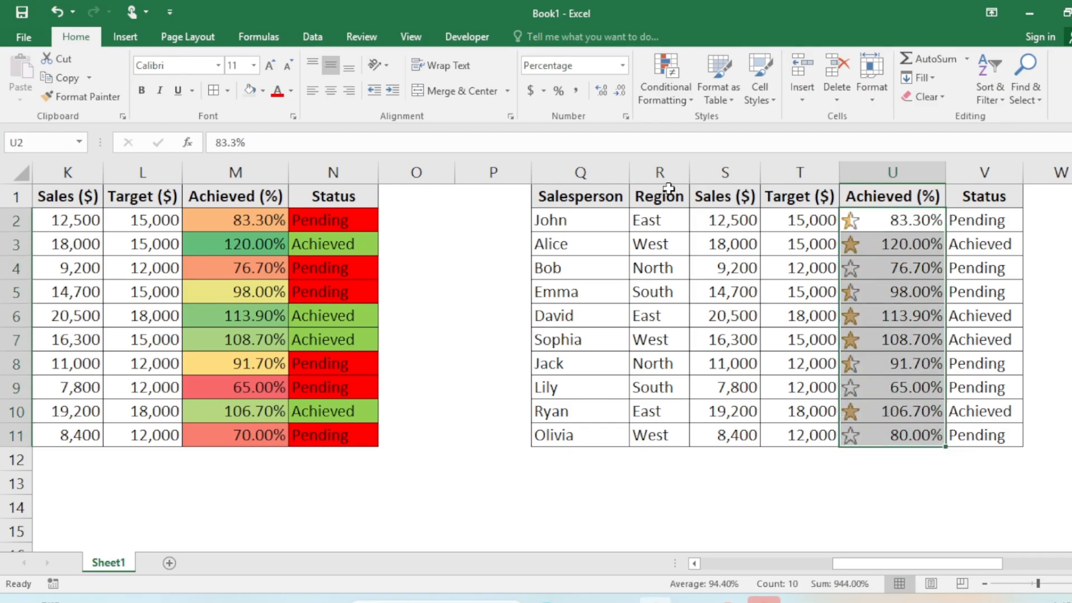
left_click(691, 97)
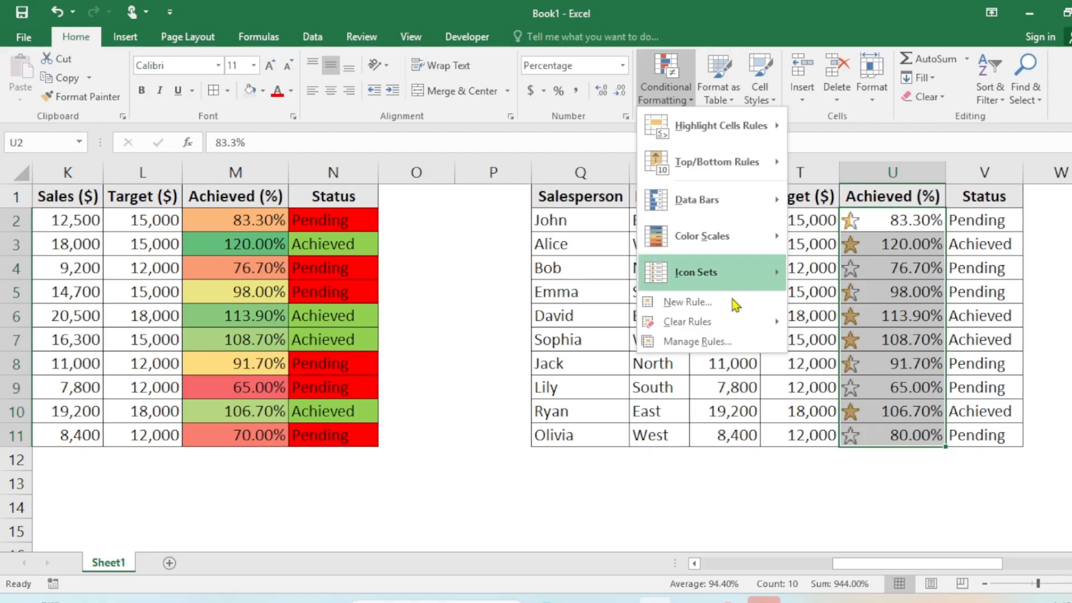
left_click(703, 342)
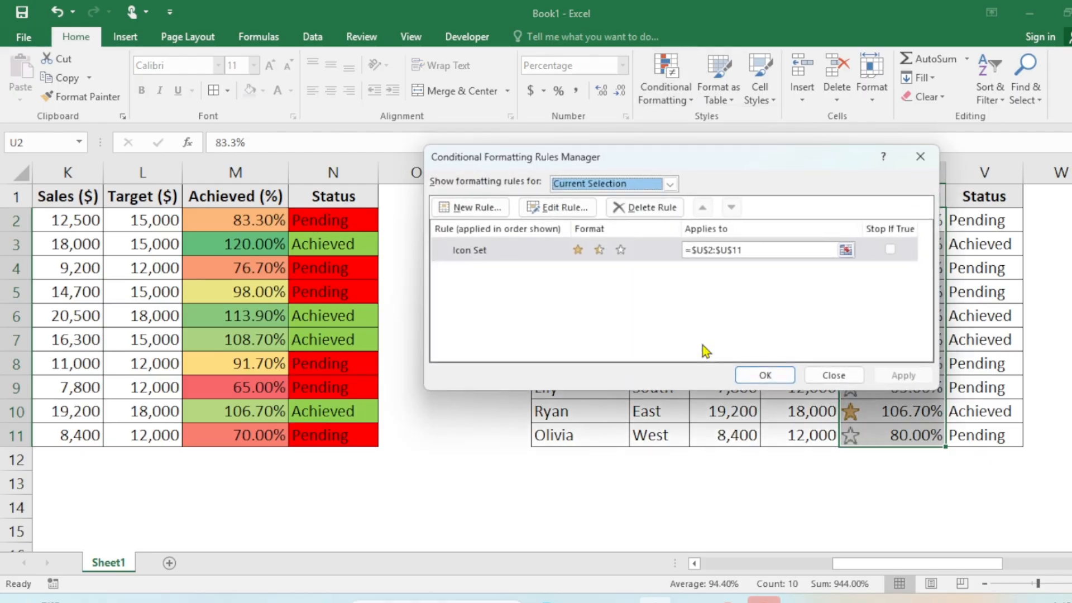
left_click(559, 250)
left_click(561, 213)
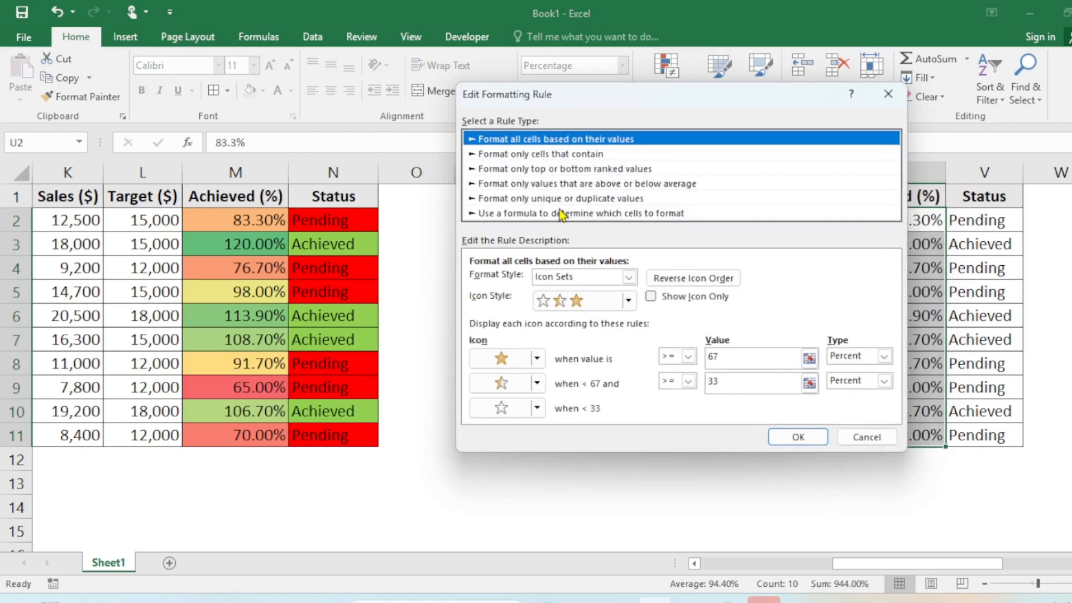
left_click(723, 386)
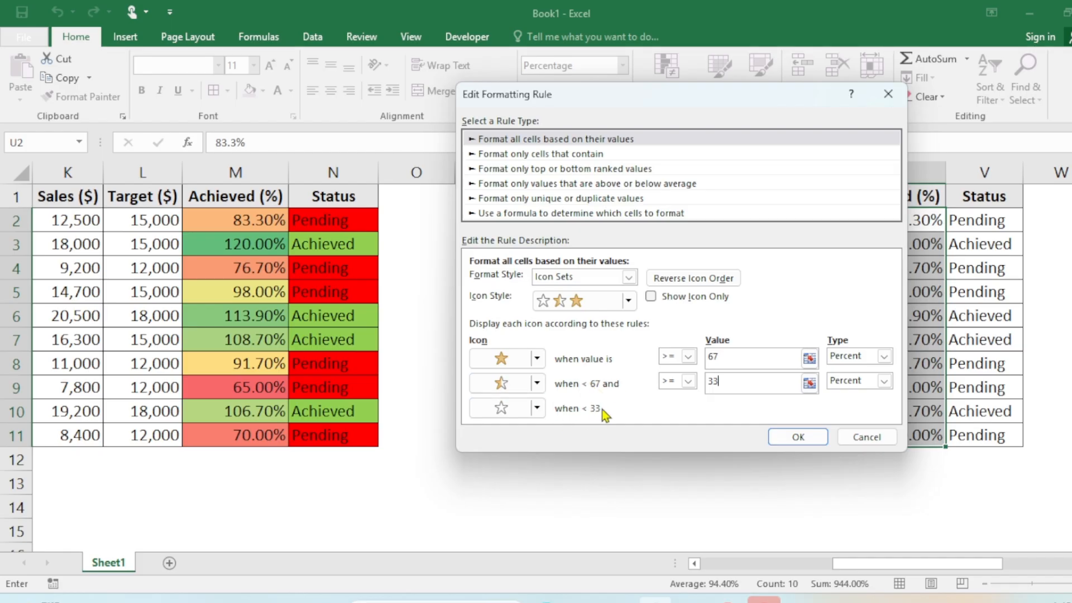
left_click(798, 437)
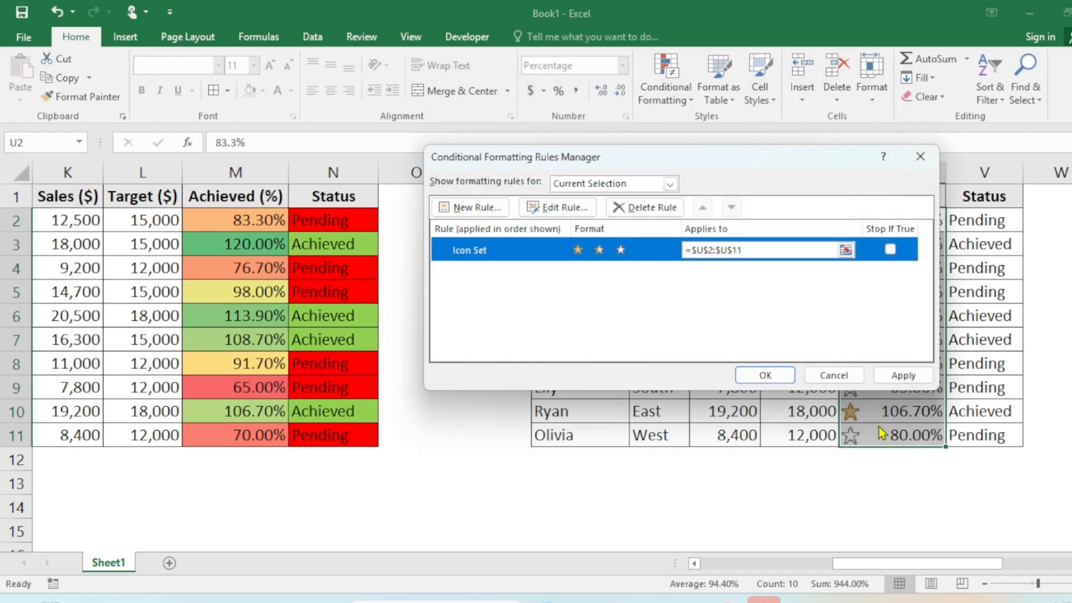
left_click(742, 376)
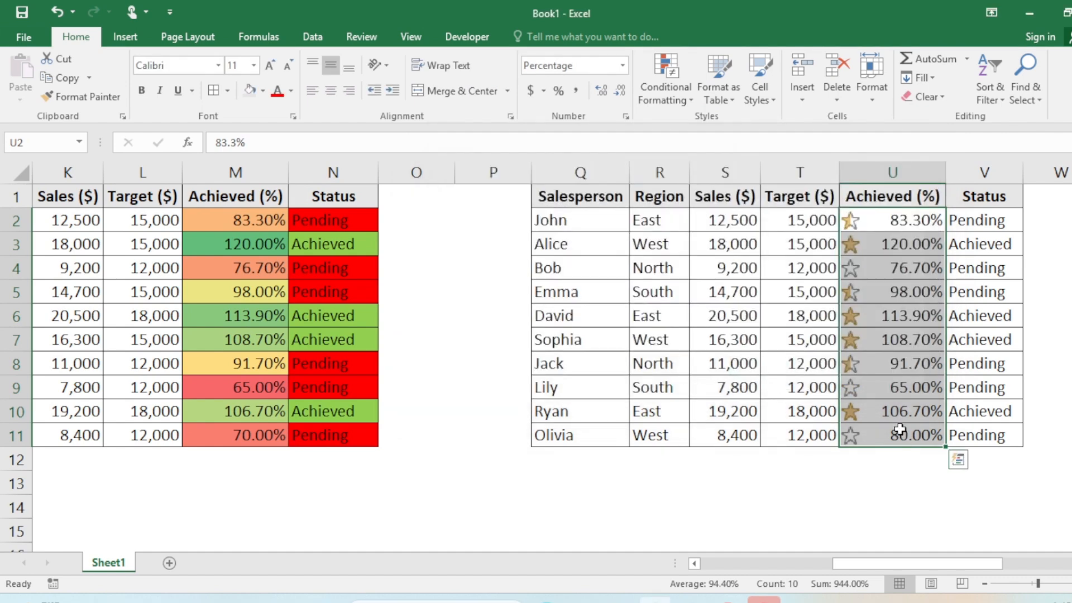
left_click(900, 429)
left_click_drag(893, 232, 899, 416)
left_click(907, 247)
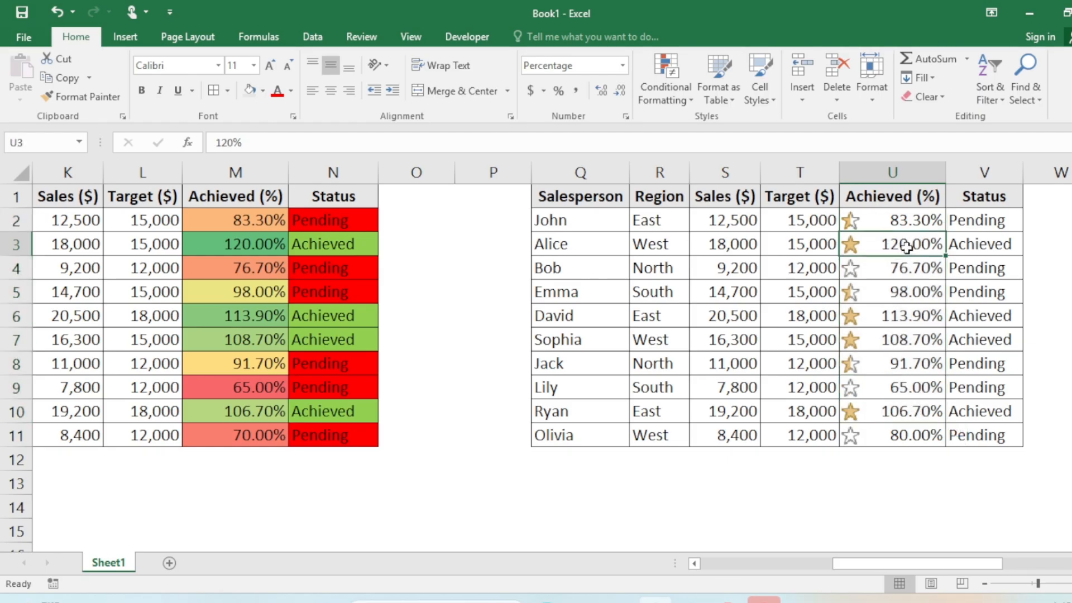
Edit the U2:U11 star icon rule, setting the half-star threshold to 60 percent and trying 120 percent for the full star.
left_click_drag(880, 220, 898, 436)
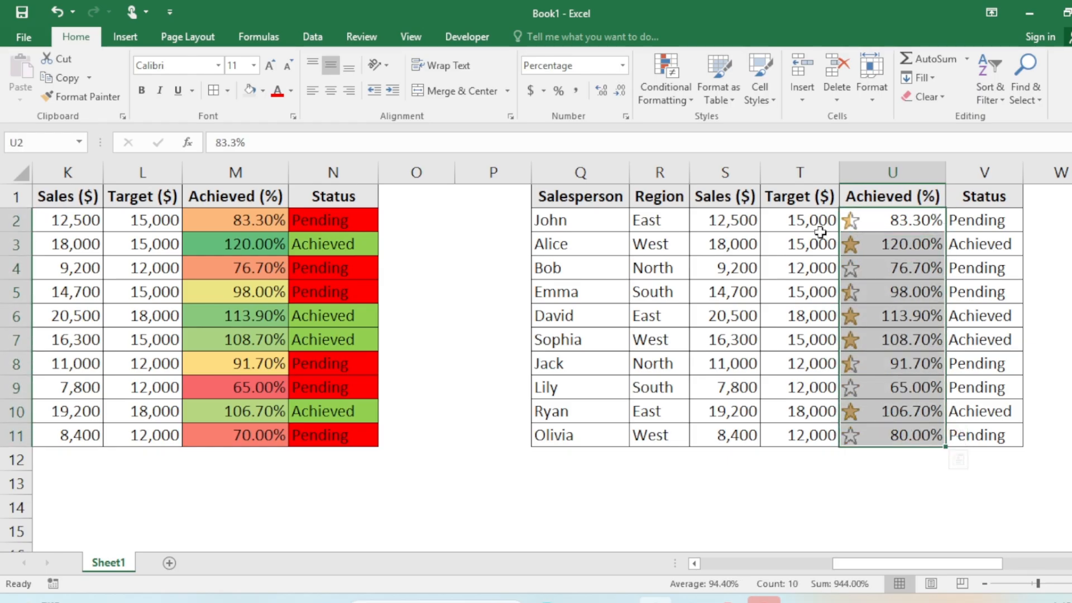
left_click(673, 95)
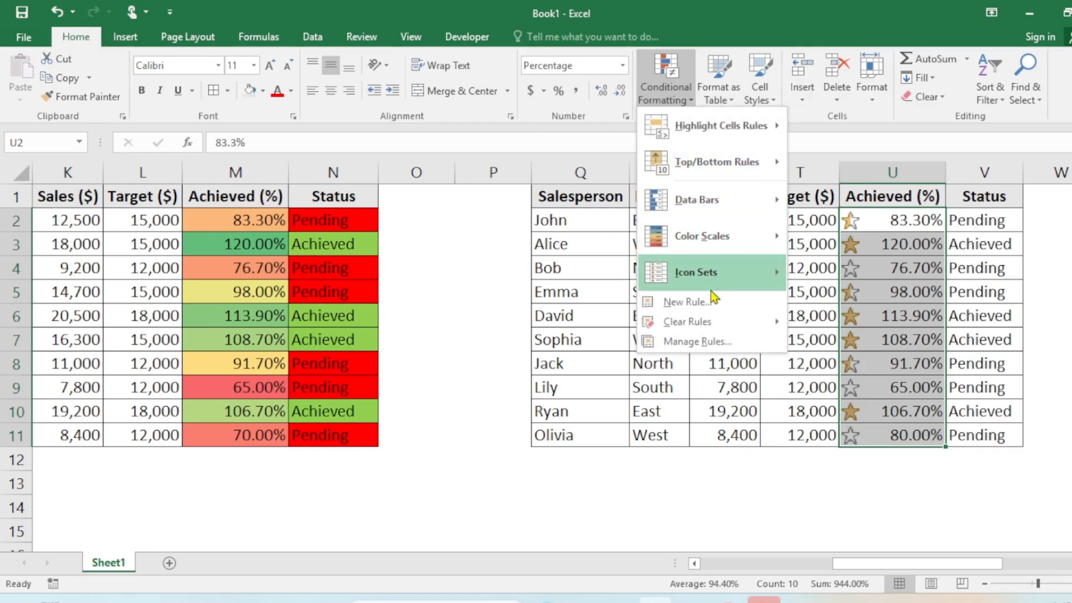
left_click(698, 341)
left_click(592, 249)
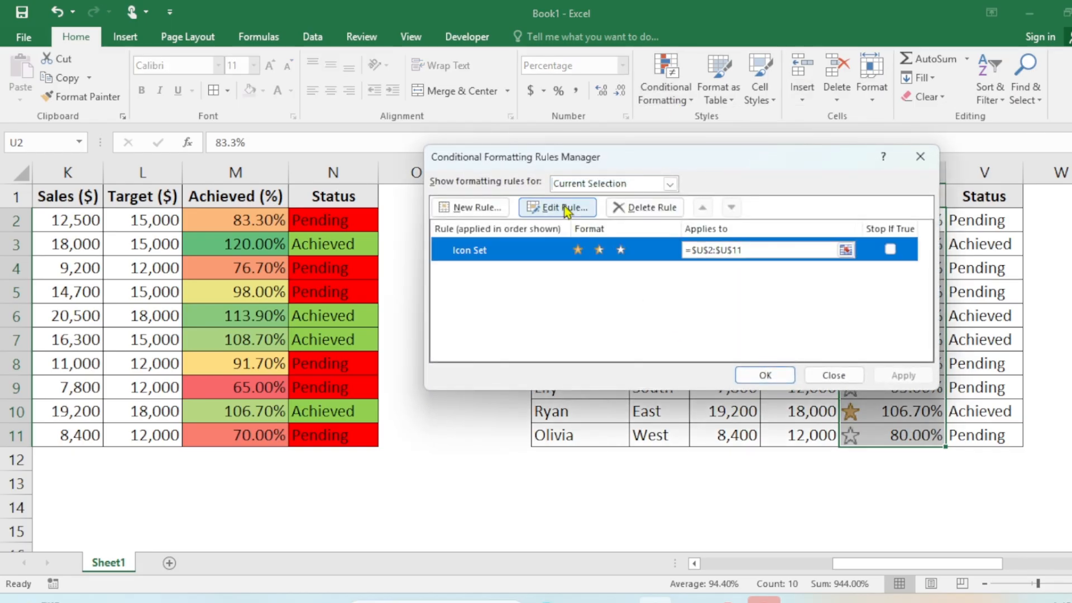
left_click(562, 209)
left_click_drag(727, 357, 579, 348)
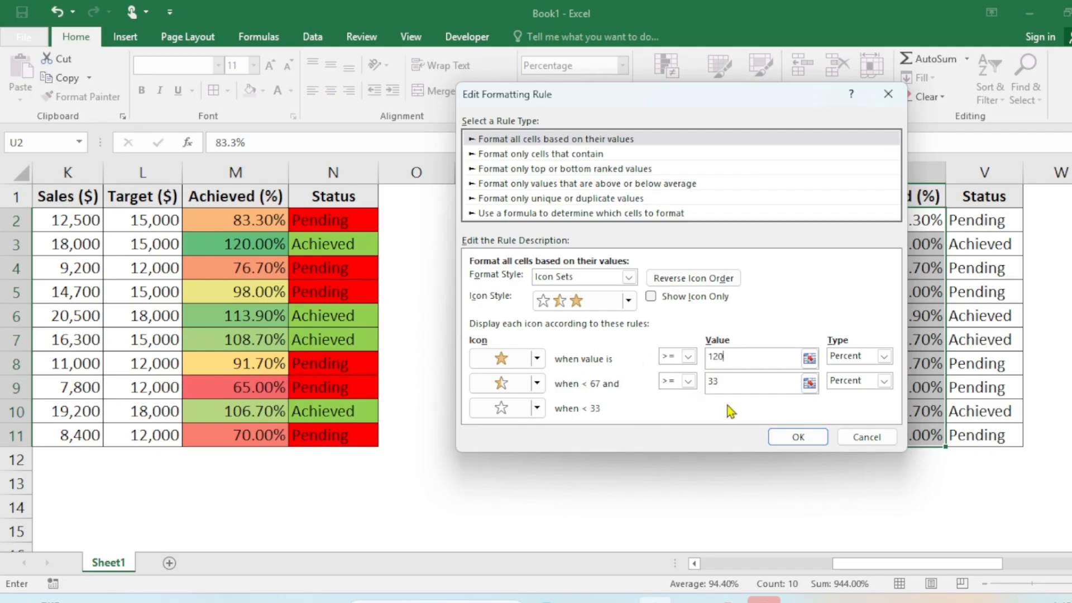
type("120")
left_click_drag(747, 380, 675, 381)
left_click(740, 360)
left_click(820, 437)
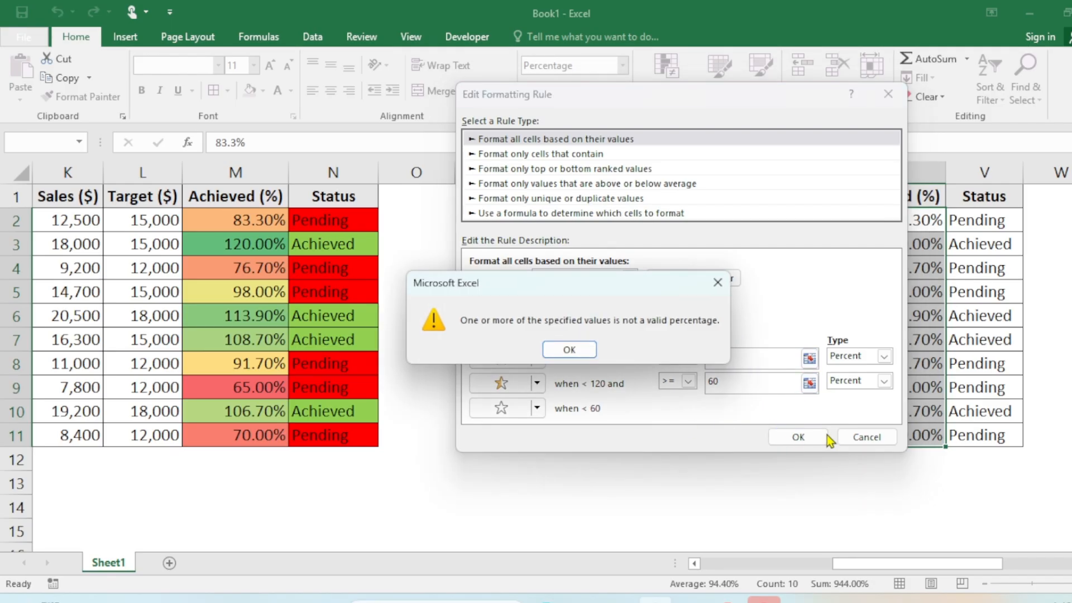
left_click(561, 352)
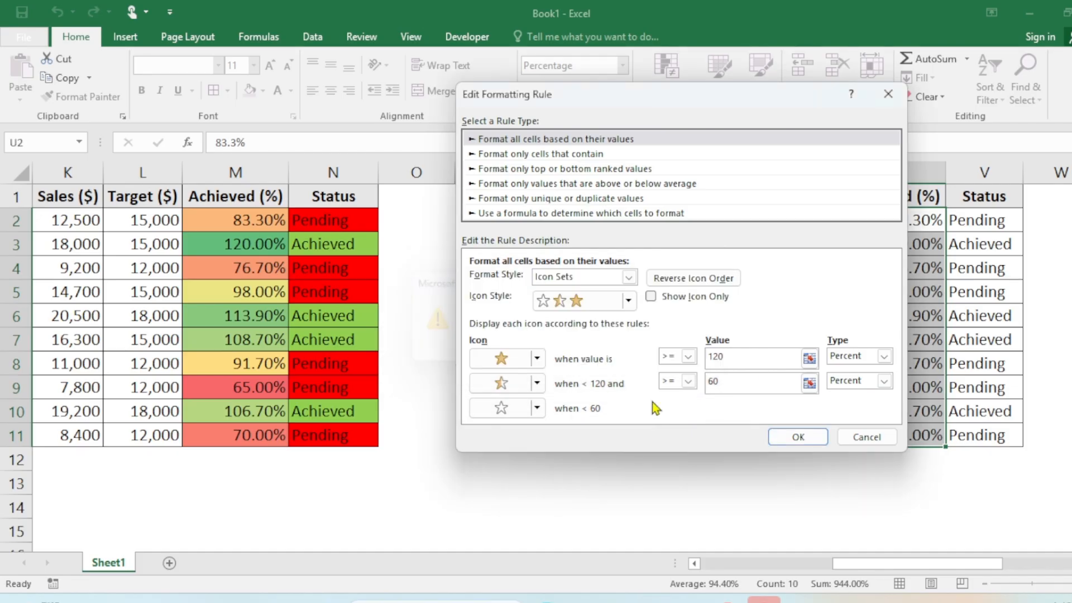
left_click(799, 437)
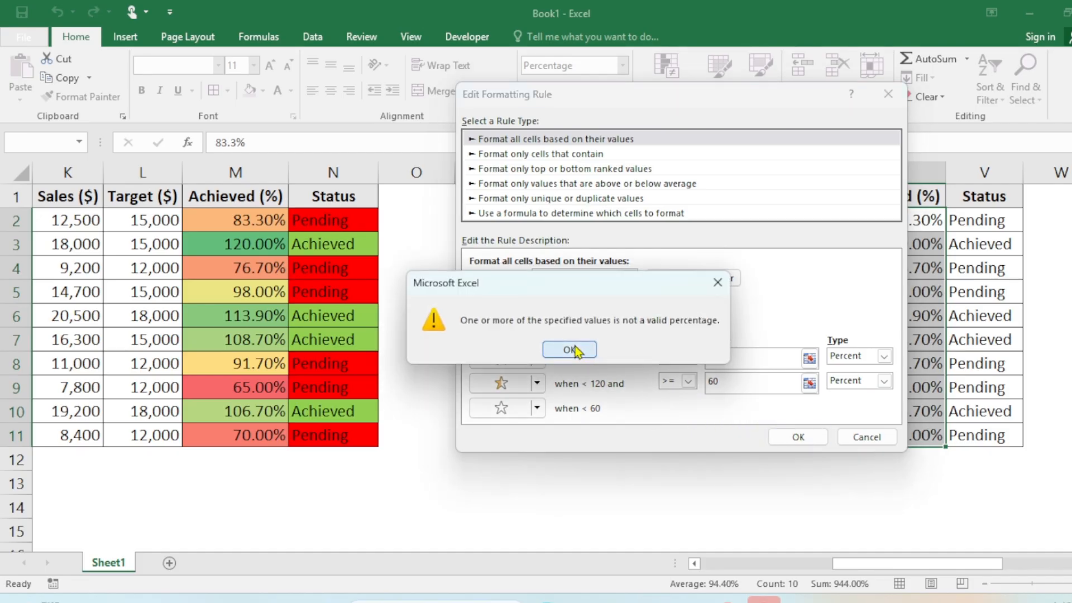
left_click(570, 350)
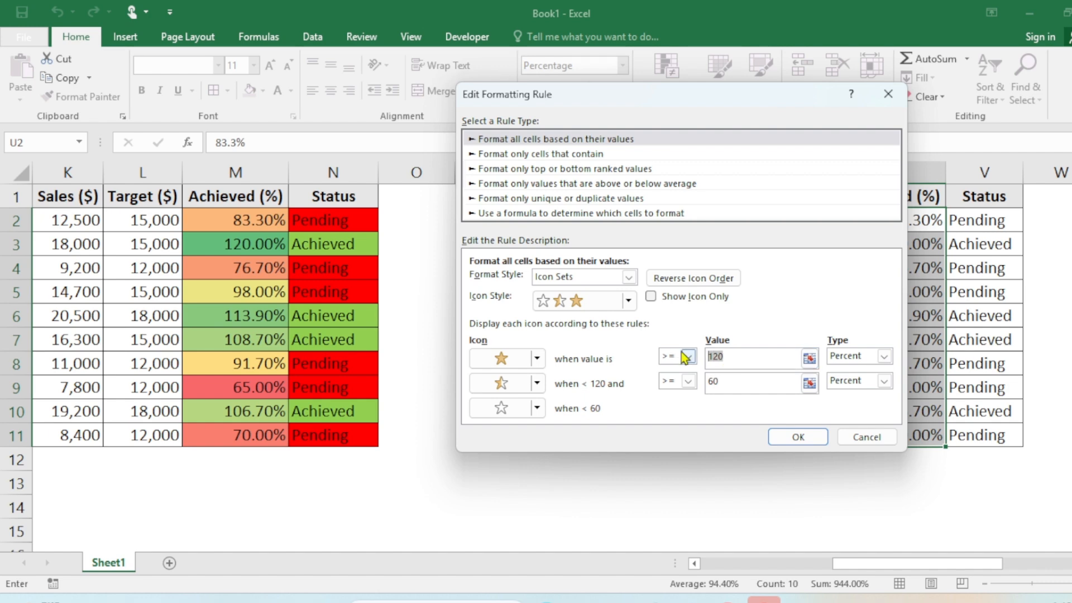
Set the full-star threshold to 100 percent, apply the rule to U2:U11, and check the stars against the Achieved (%) values.
type("100")
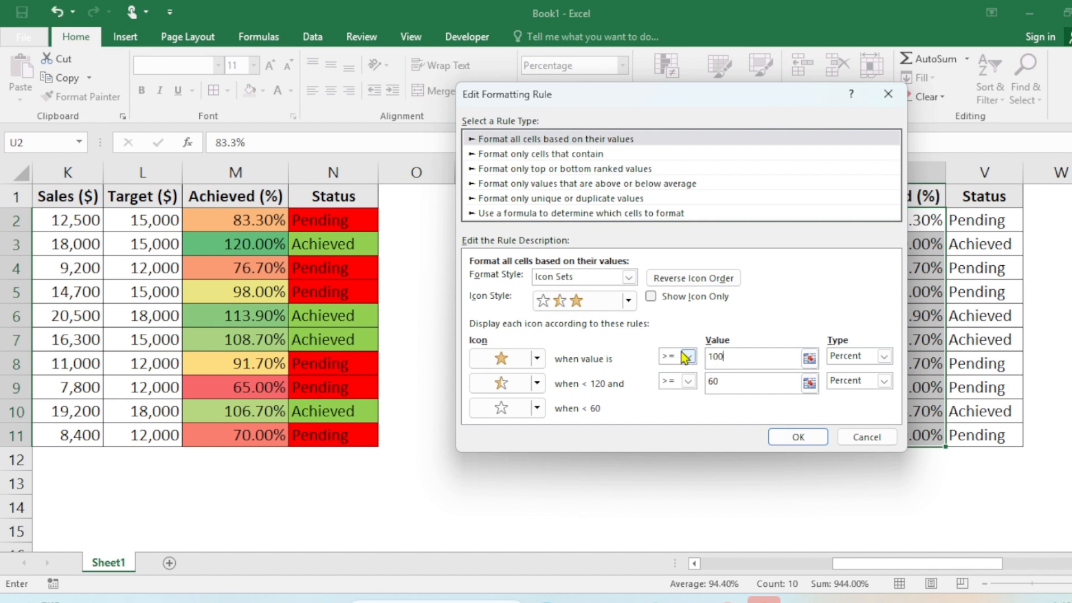
left_click(797, 437)
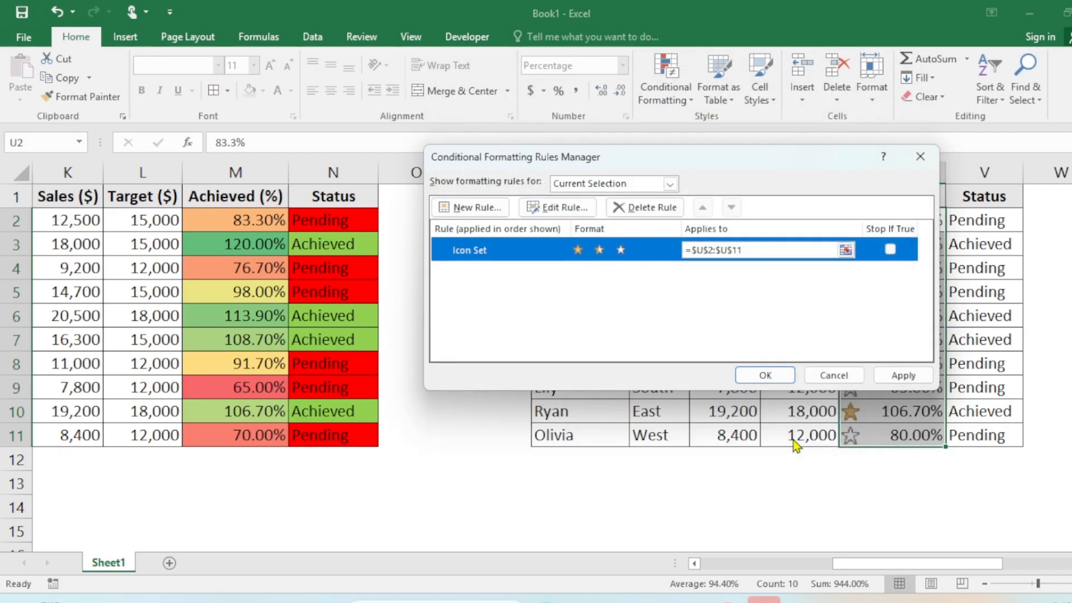
left_click(902, 375)
left_click(765, 375)
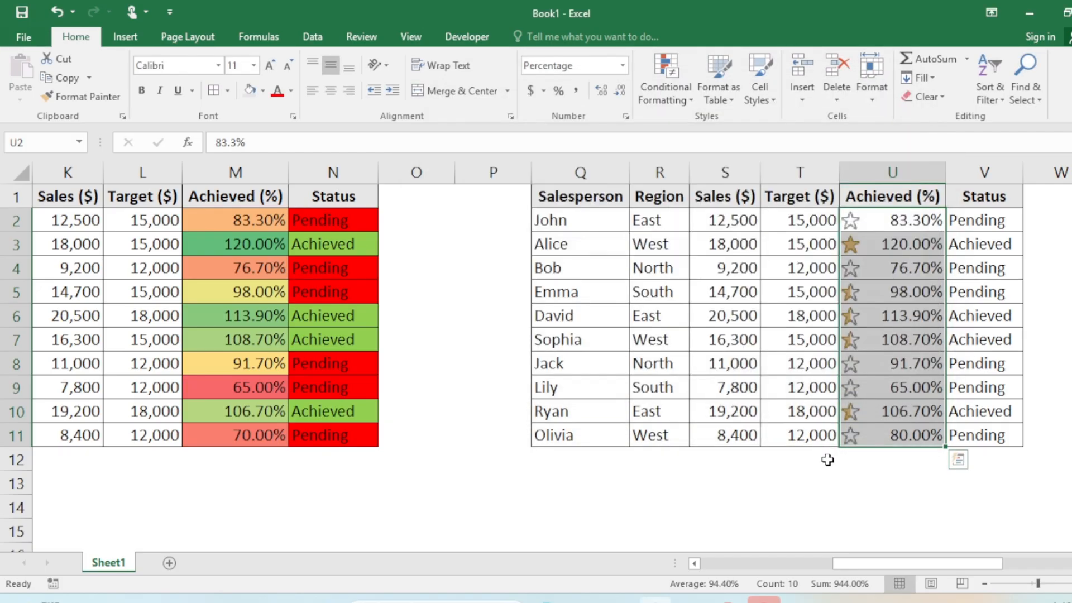
left_click(887, 483)
left_click(885, 436)
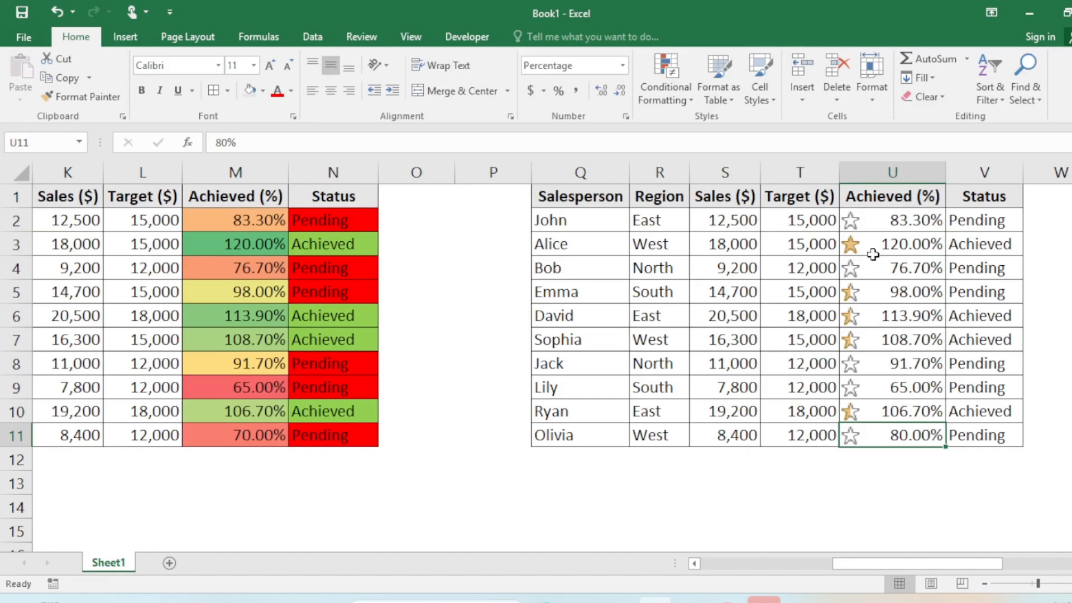
left_click(882, 300)
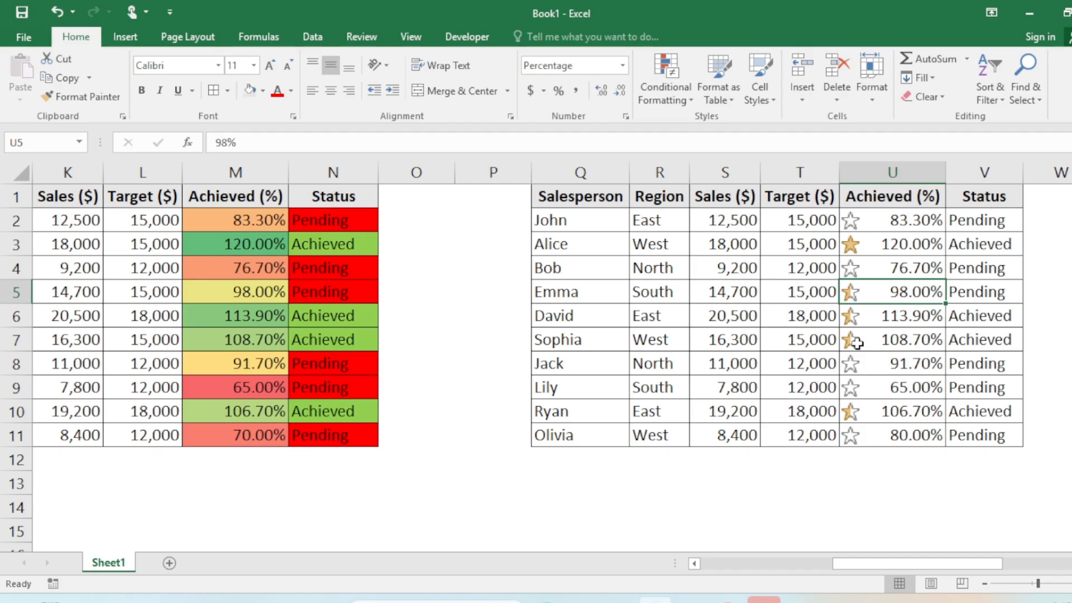
left_click_drag(857, 366, 855, 416)
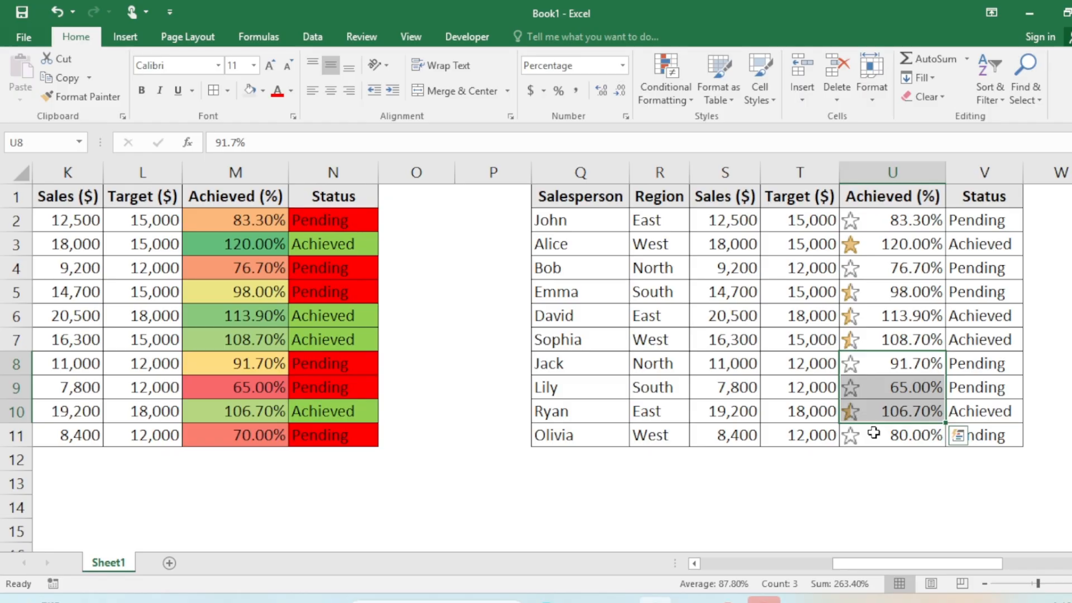
left_click_drag(893, 221, 898, 449)
Autofit column AC in the fourth table and select its Achieved (%) cells AC2:AC11.
left_click_drag(883, 563, 1013, 574)
left_click(972, 222)
left_click_drag(970, 240, 985, 439)
double_click(1025, 173)
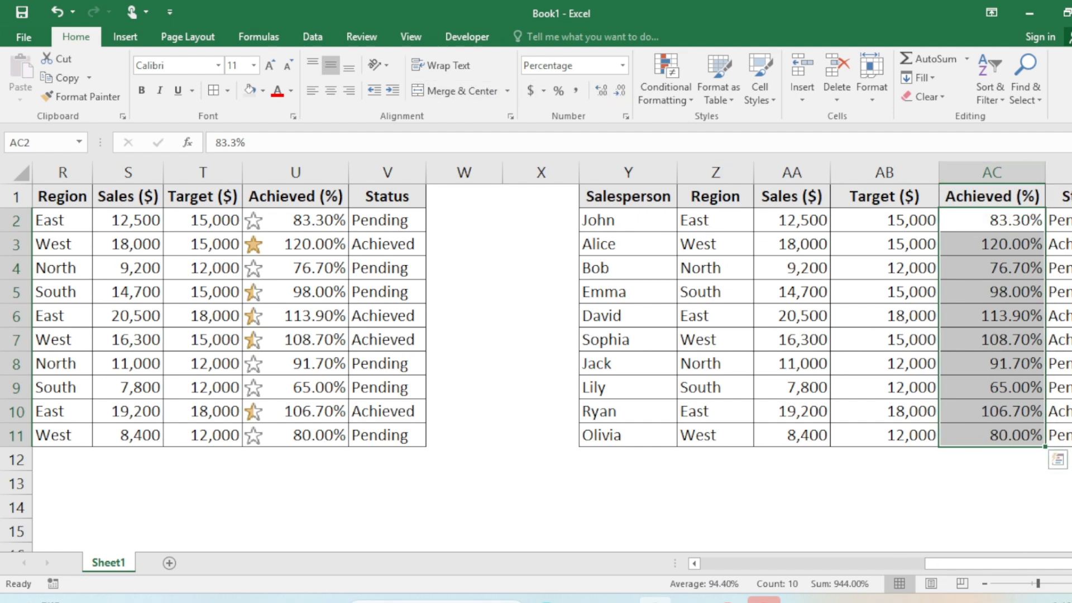
scroll(552, 358, "right", 6)
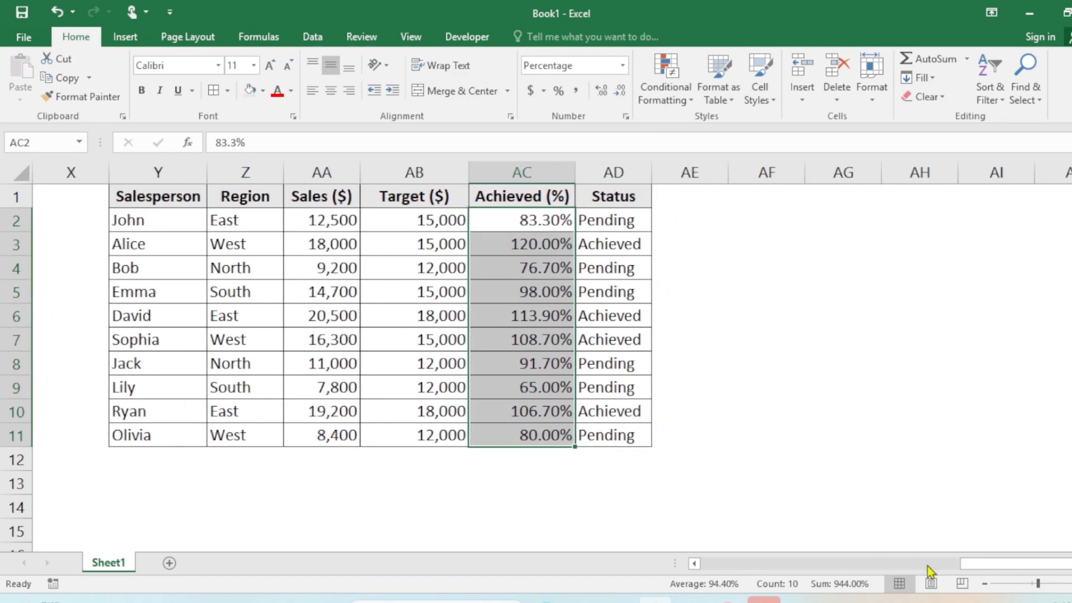
scroll(966, 567, "left", 2)
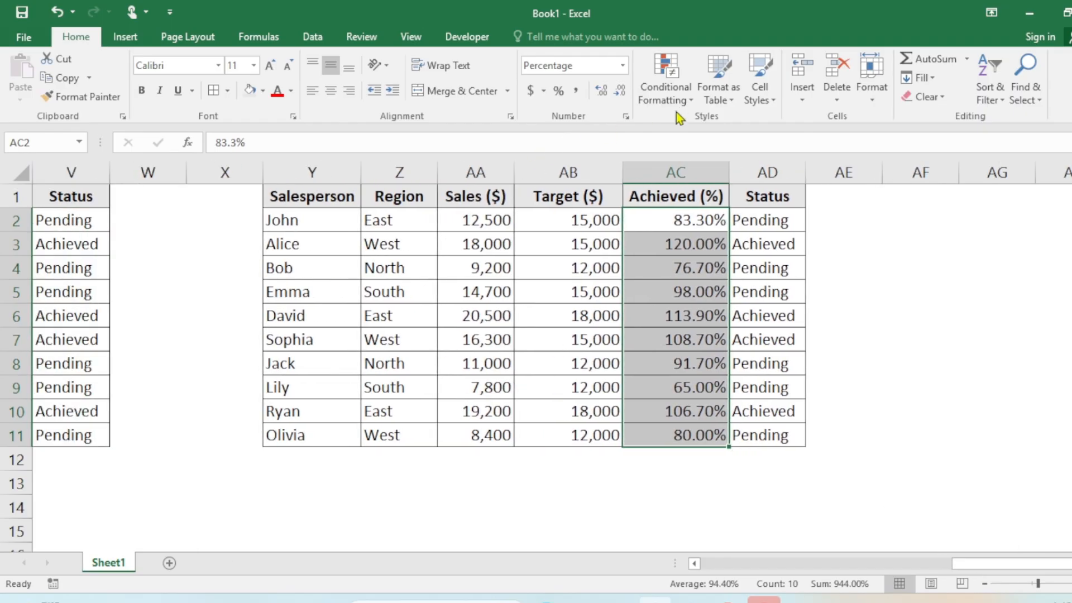
Add an icon set rule with the 3 Triangles style to AC2:AC11 and compare the icons with the percentages.
left_click(675, 101)
mouse_move(712, 279)
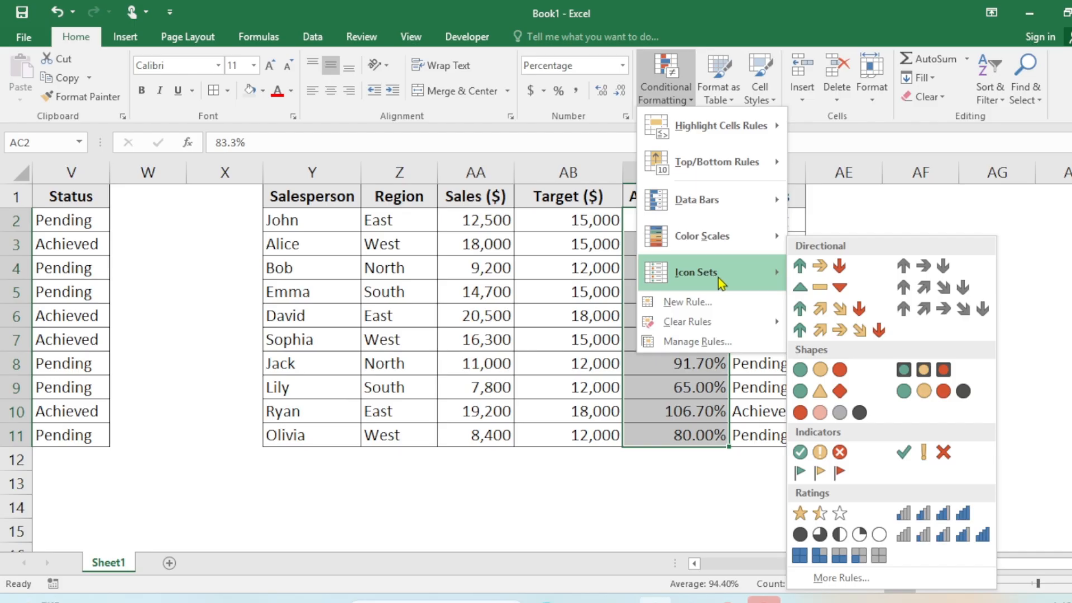
left_click(842, 578)
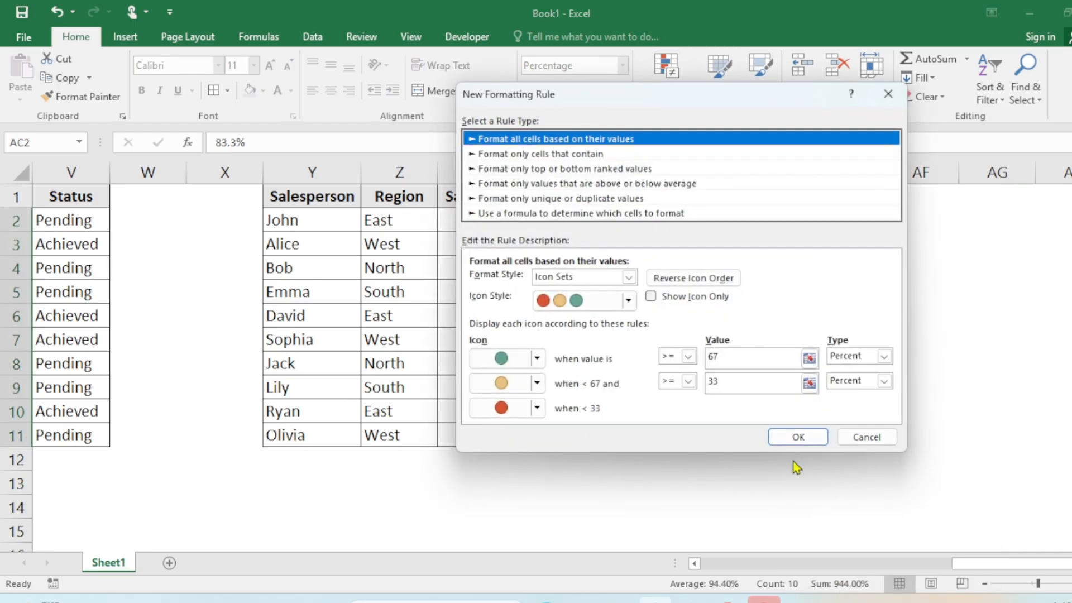
left_click(628, 301)
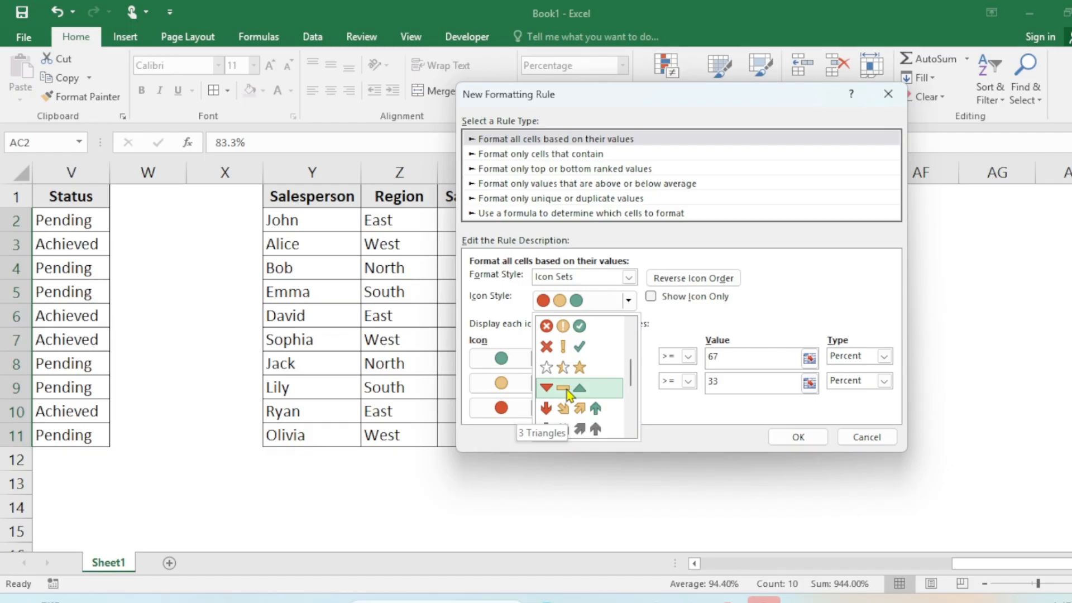
left_click(567, 393)
left_click(799, 437)
left_click(693, 367)
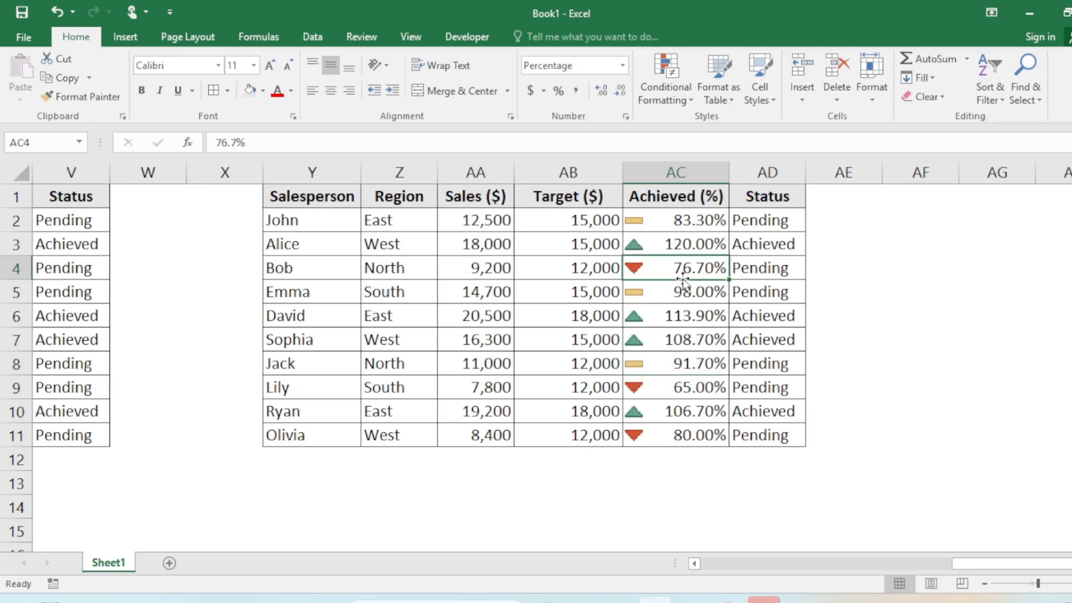
left_click(686, 246)
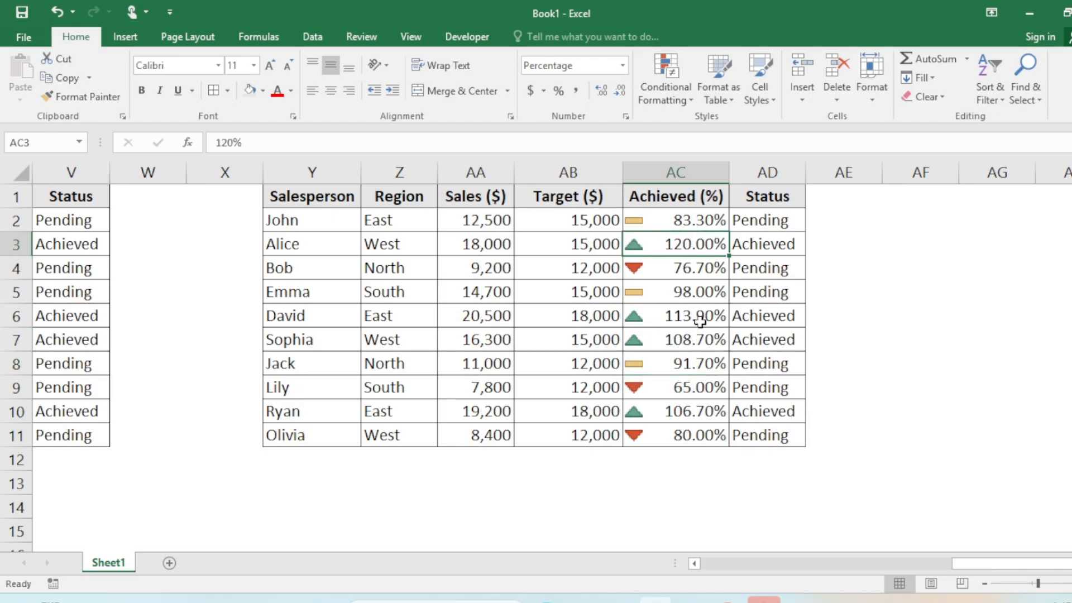
left_click(701, 368)
left_click(684, 391)
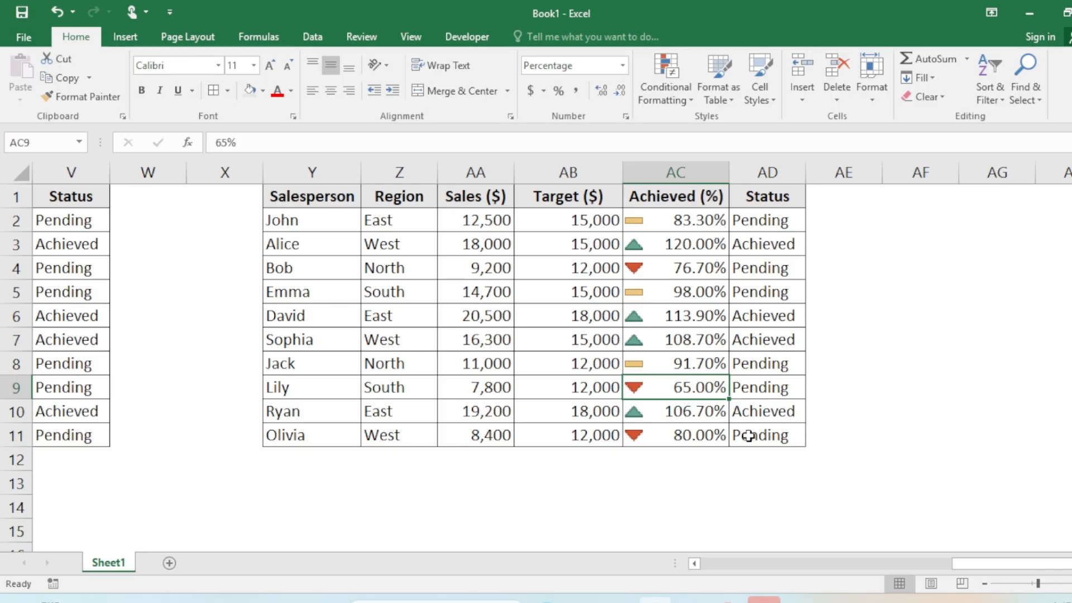
Delete the triangle icon set rule from AC2:AC11.
left_click_drag(700, 223, 706, 434)
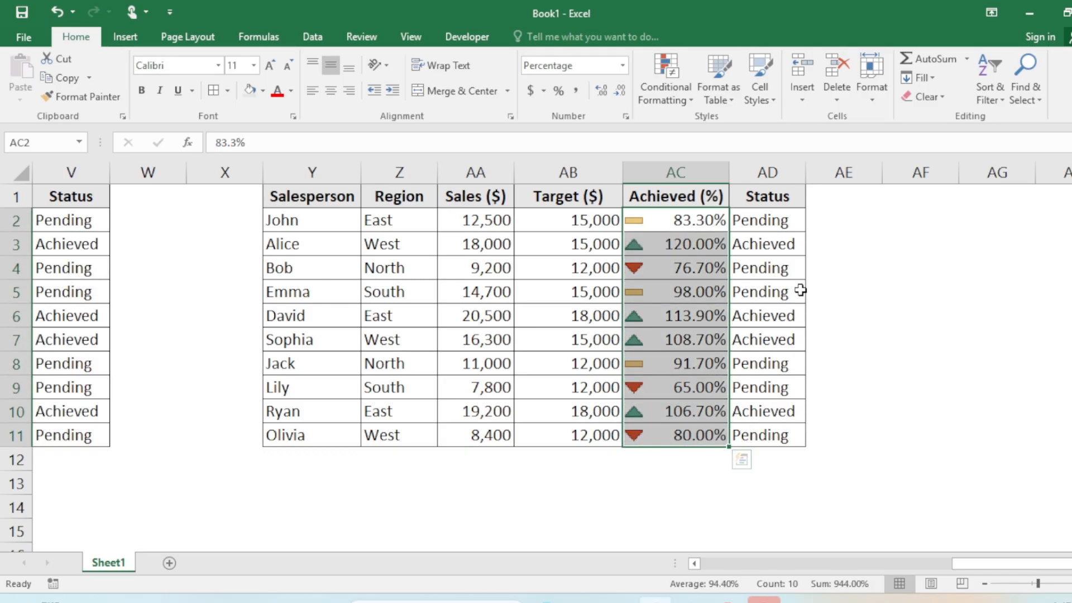
left_click(686, 100)
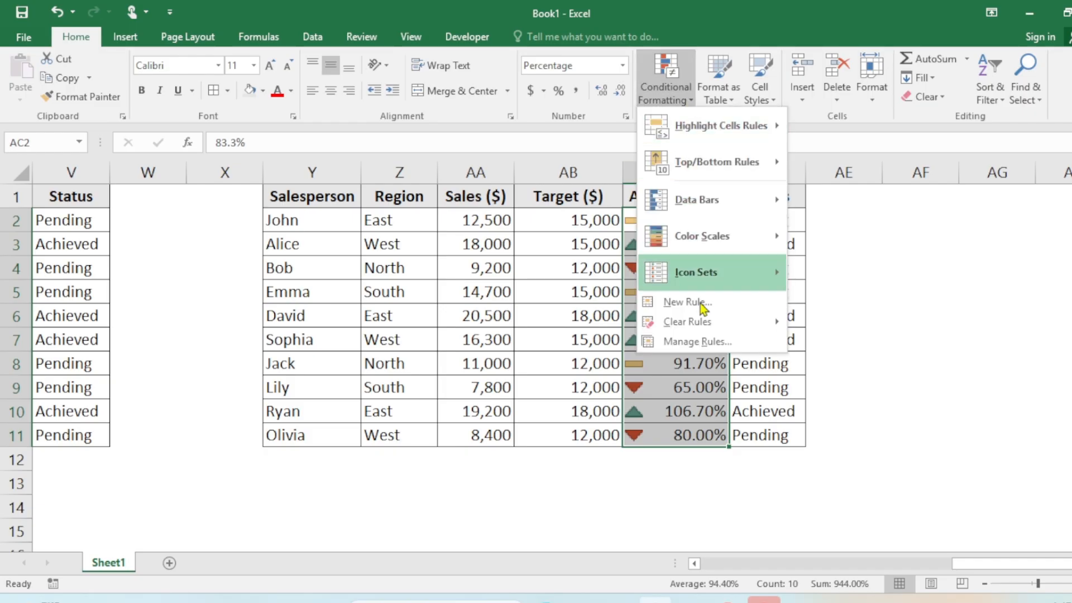
left_click(706, 343)
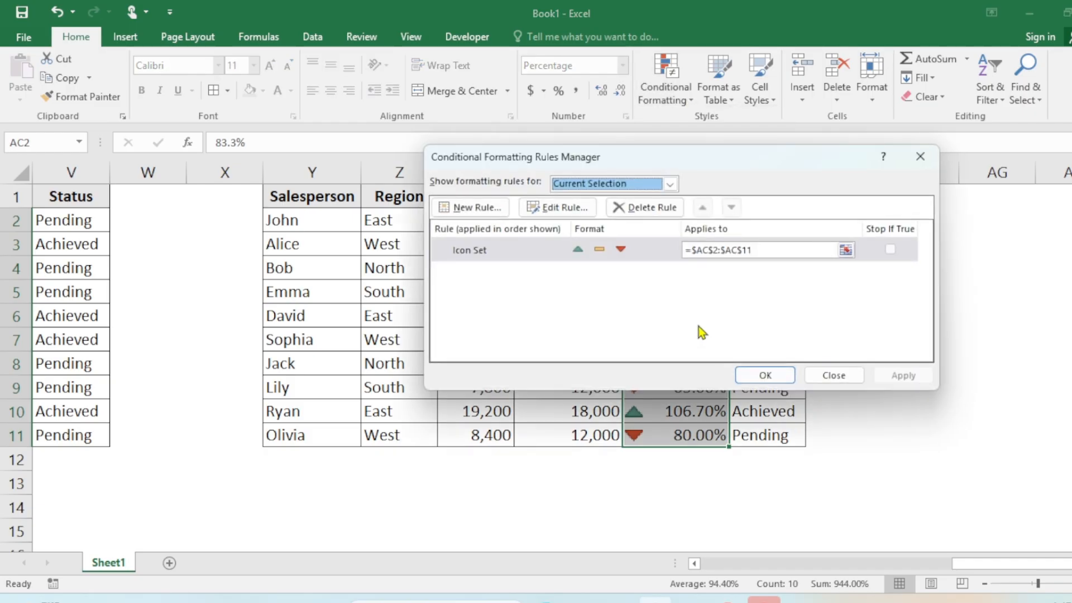
left_click(663, 211)
left_click(902, 376)
left_click(765, 376)
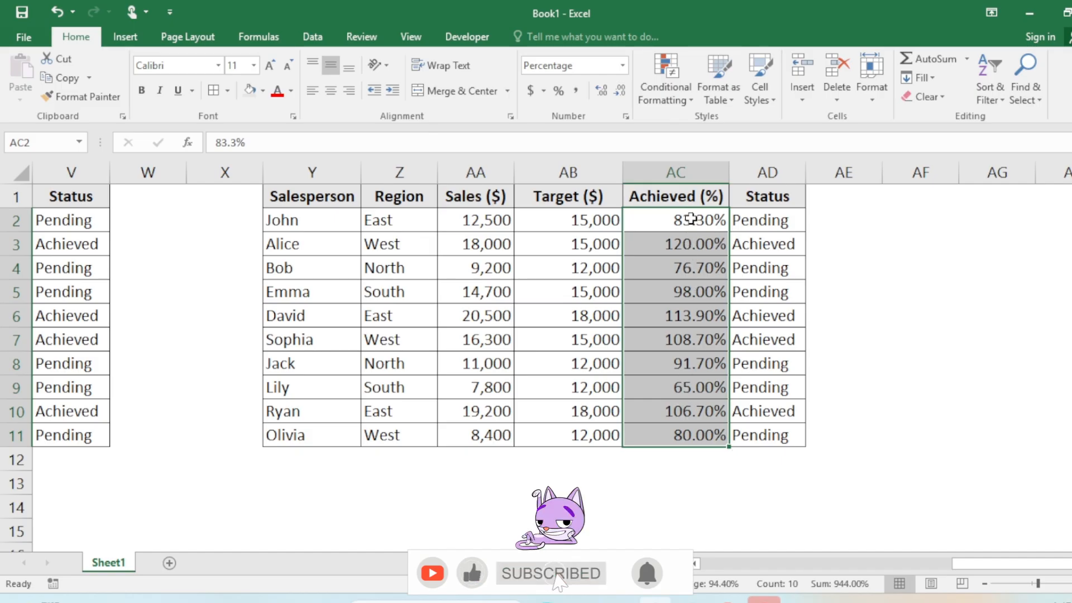
Create a Top 10 Items rule for AC2:AC11 with the number of top-ranked cells set to 3.
left_click(684, 96)
mouse_move(689, 129)
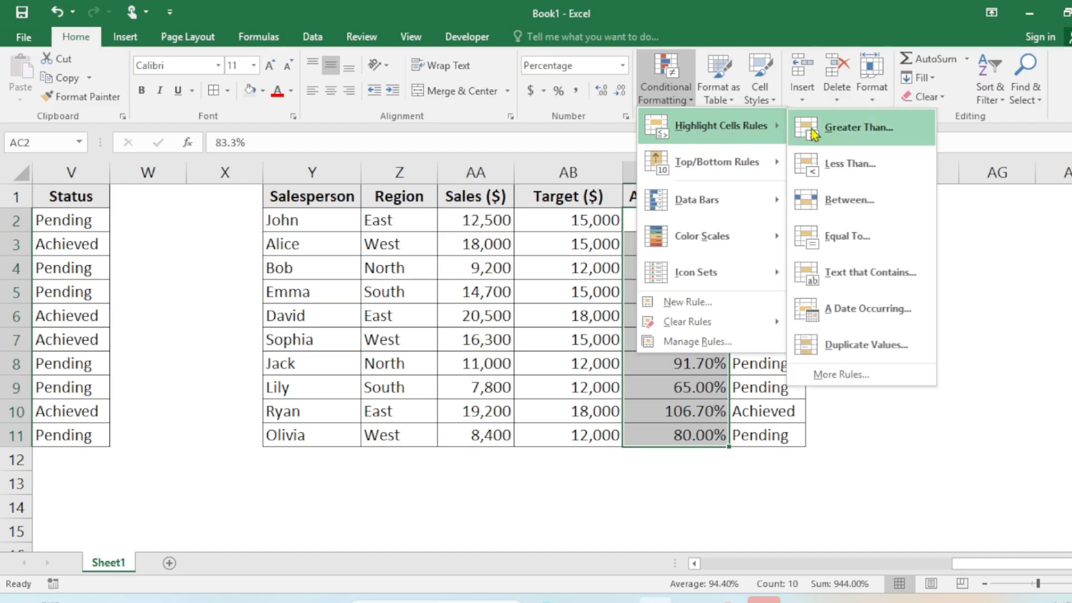
mouse_move(707, 282)
mouse_move(723, 167)
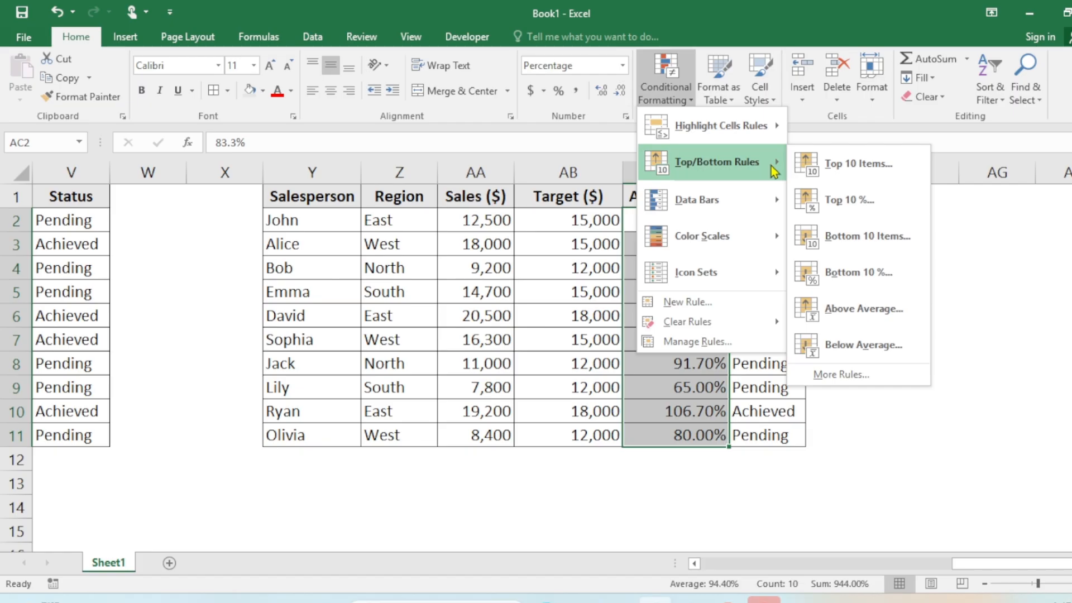
left_click(858, 164)
left_click_drag(778, 259, 844, 254)
left_click(773, 300)
left_click(773, 301)
left_click(773, 300)
left_click(773, 301)
left_click(773, 301)
left_click(773, 301)
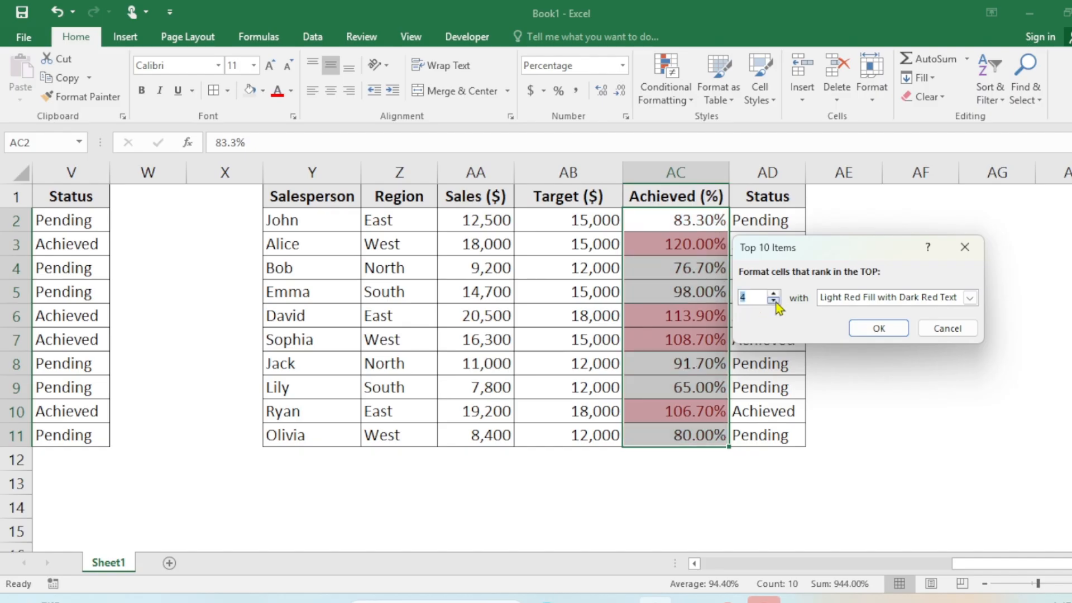
left_click(773, 301)
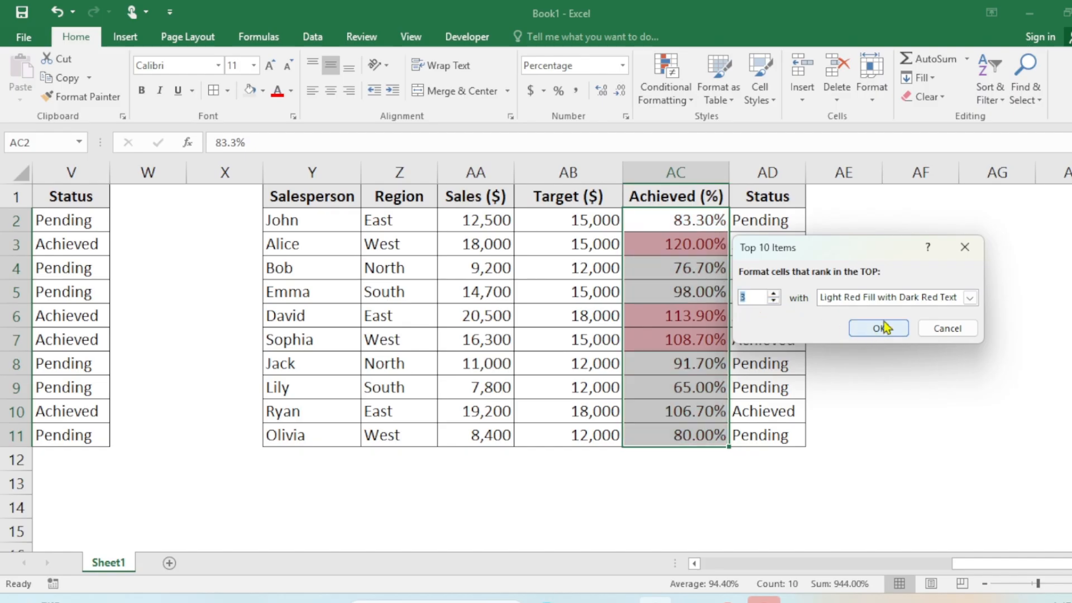
Format the top-ranked Achieved (%) cells with green fill and dark green text, and confirm the rule.
left_click(969, 300)
left_click(890, 338)
left_click(878, 329)
left_click(853, 381)
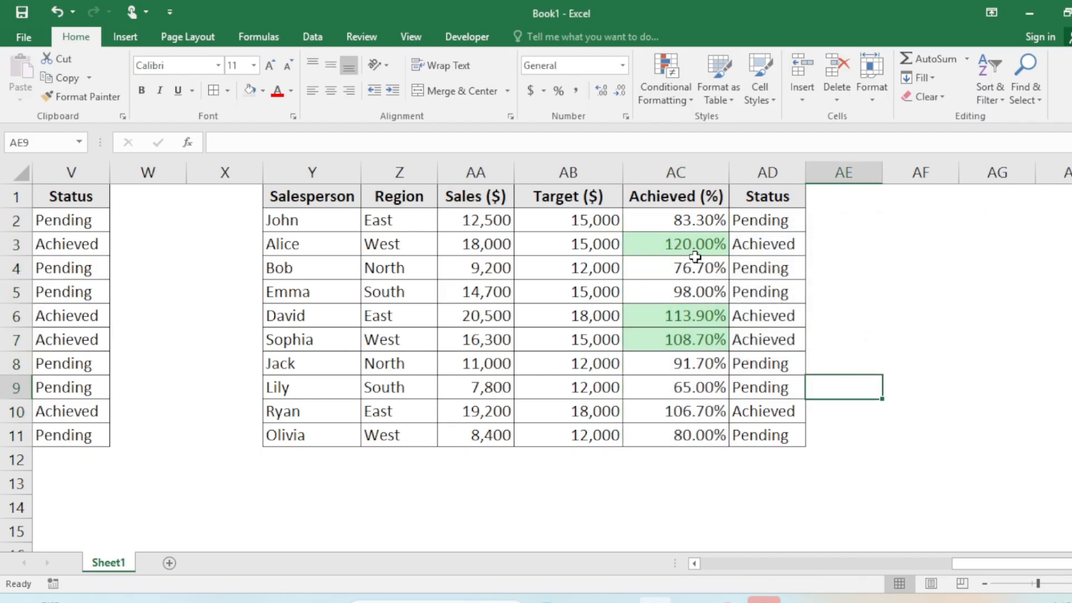
Create a Bottom 10 Items rule for AC2:AC11 that marks the 3 lowest values with light red fill and dark red text.
left_click_drag(692, 221, 736, 437)
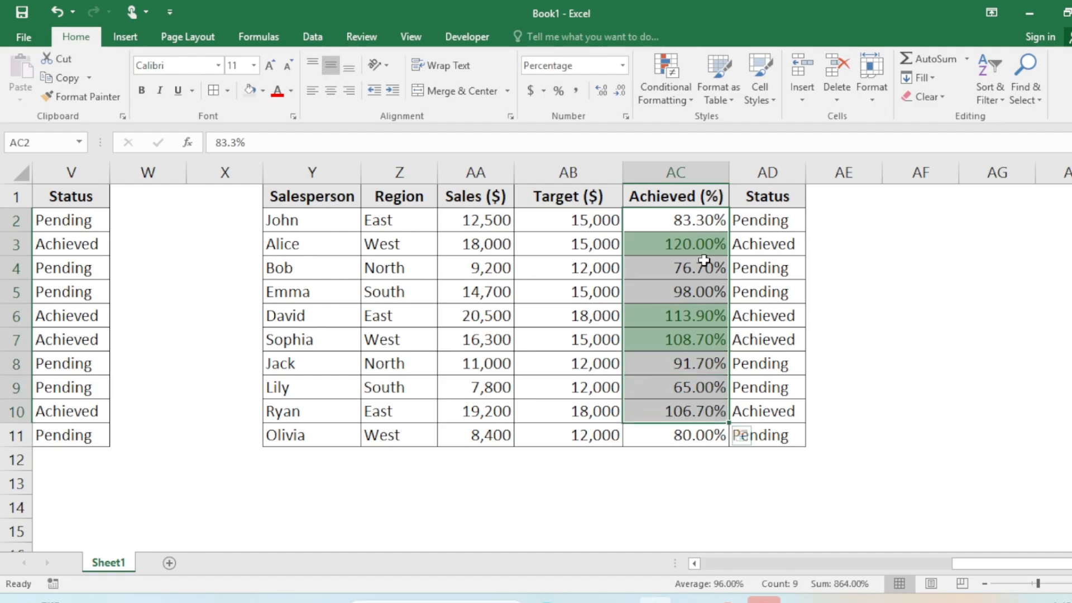
key("Down")
left_click_drag(679, 219, 676, 426)
left_click(693, 96)
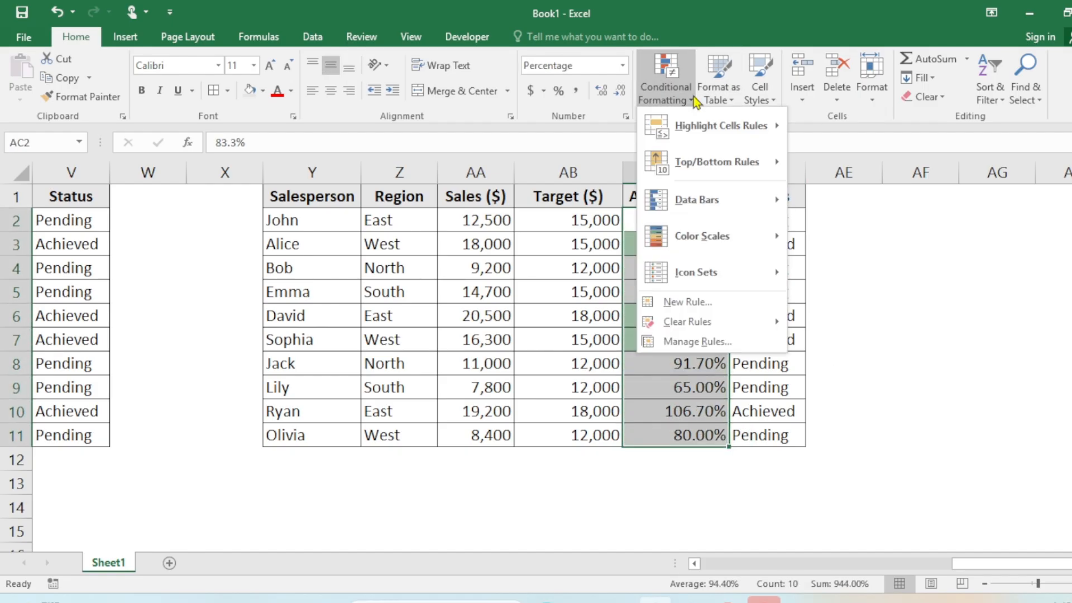
mouse_move(706, 166)
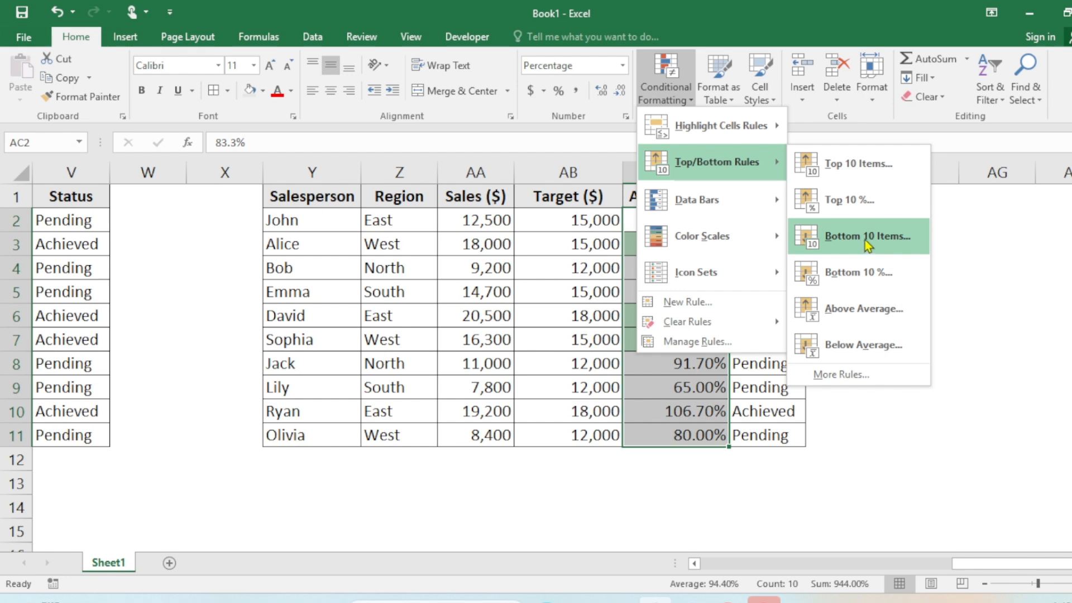
left_click(865, 239)
left_click(776, 301)
left_click(777, 300)
left_click(777, 301)
left_click(777, 300)
left_click(777, 300)
left_click(777, 301)
left_click(777, 300)
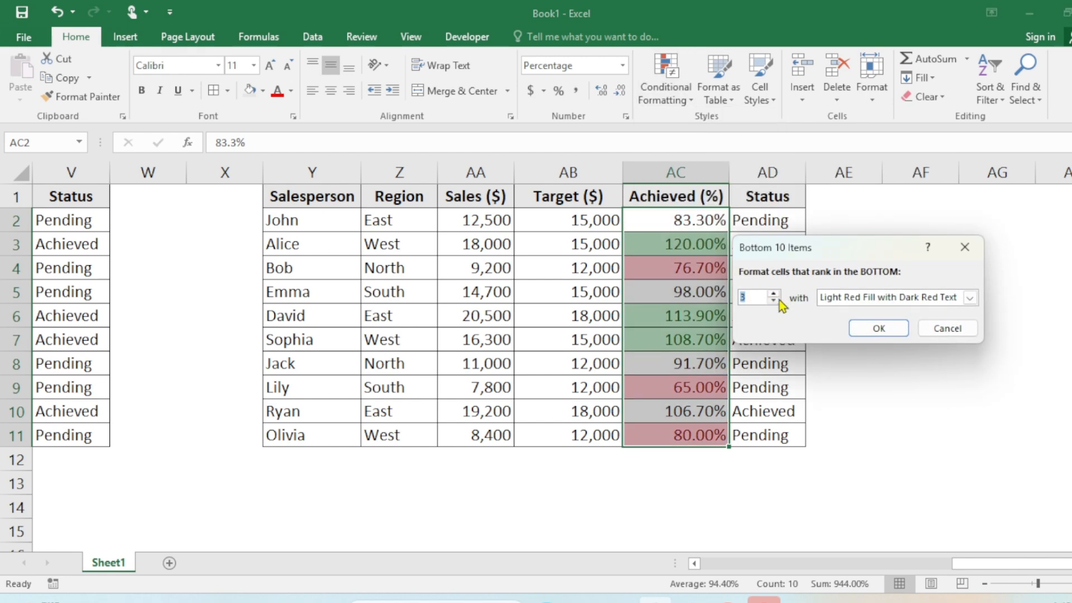
left_click(868, 328)
left_click(915, 435)
Check the red and green highlighted Achieved (%) cells, and widen the fourth table's Status column AD slightly.
left_click(682, 441)
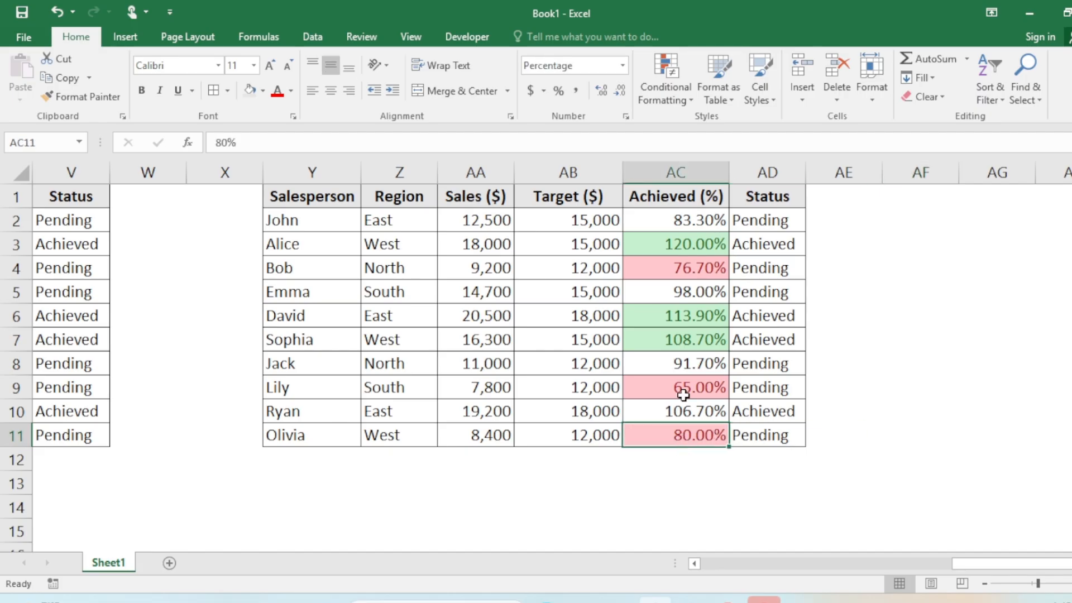
left_click(694, 269)
left_click(687, 243)
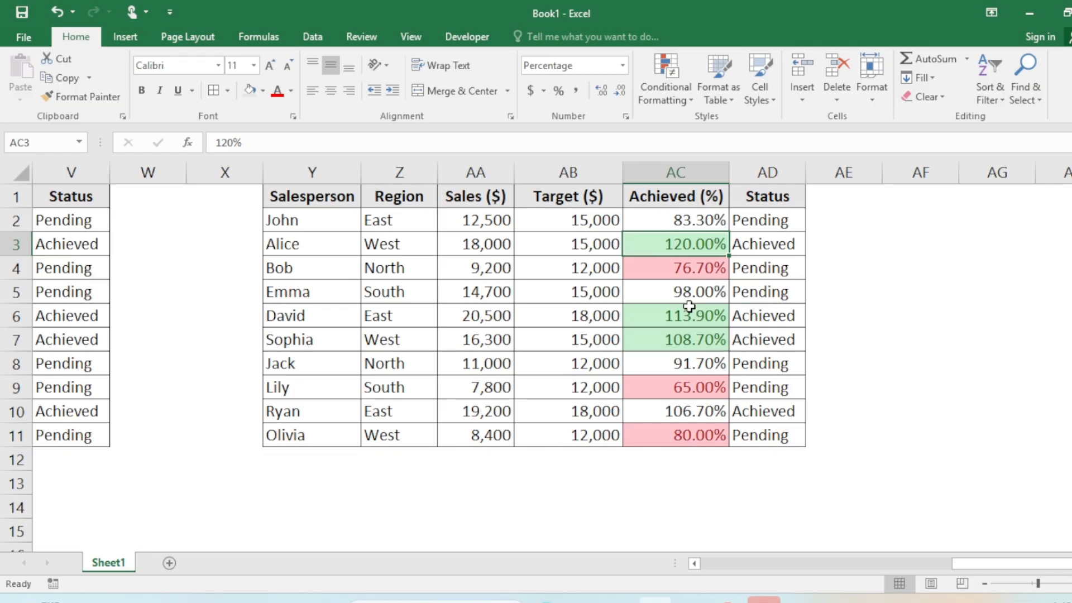
left_click(694, 334)
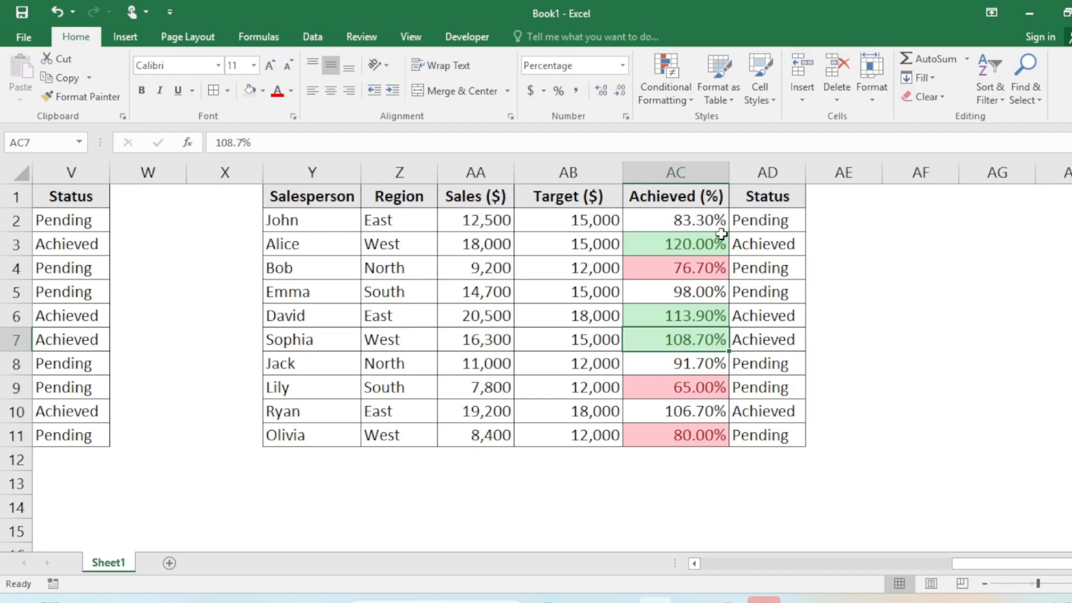
left_click_drag(802, 170, 818, 164)
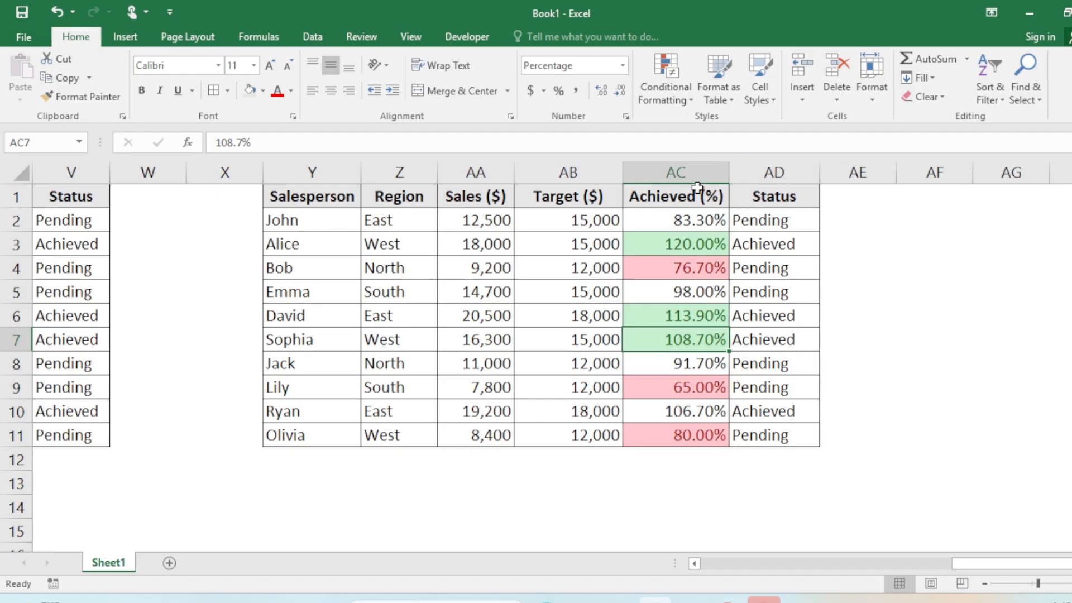
Review the conditional formatting rules for AC2:AC11 and inspect the Bottom 3 rule's settings without changing them.
left_click(669, 97)
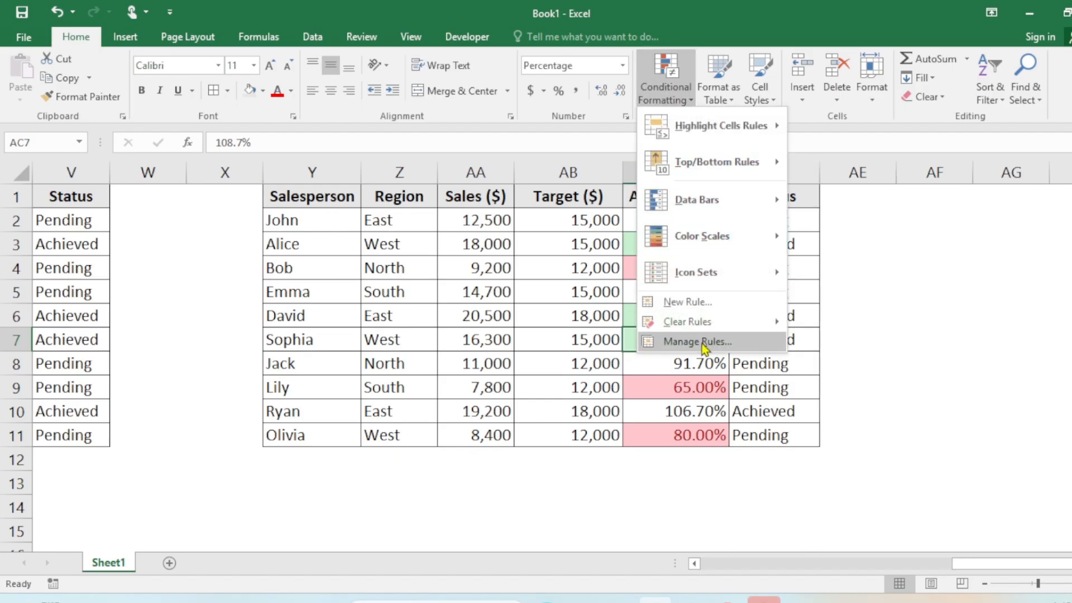
left_click(657, 390)
left_click_drag(669, 220, 668, 435)
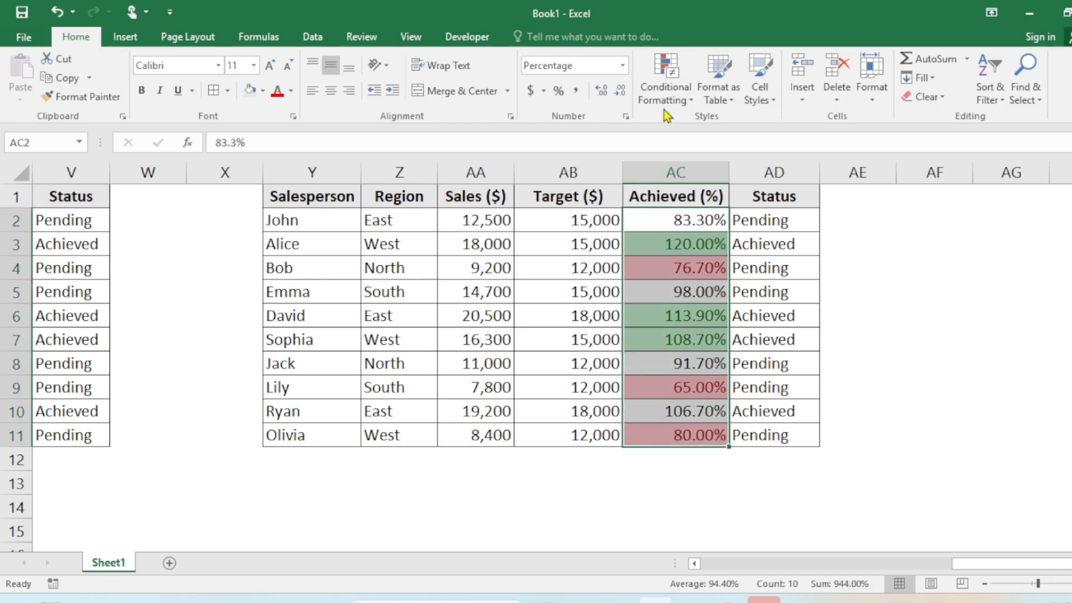
left_click(666, 102)
left_click(692, 340)
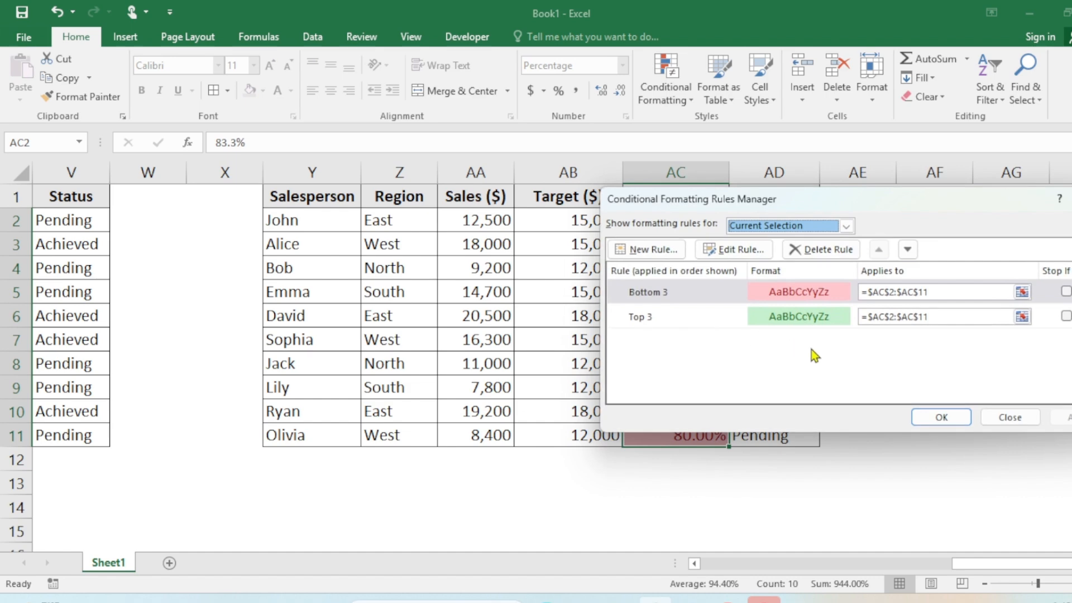
left_click(810, 291)
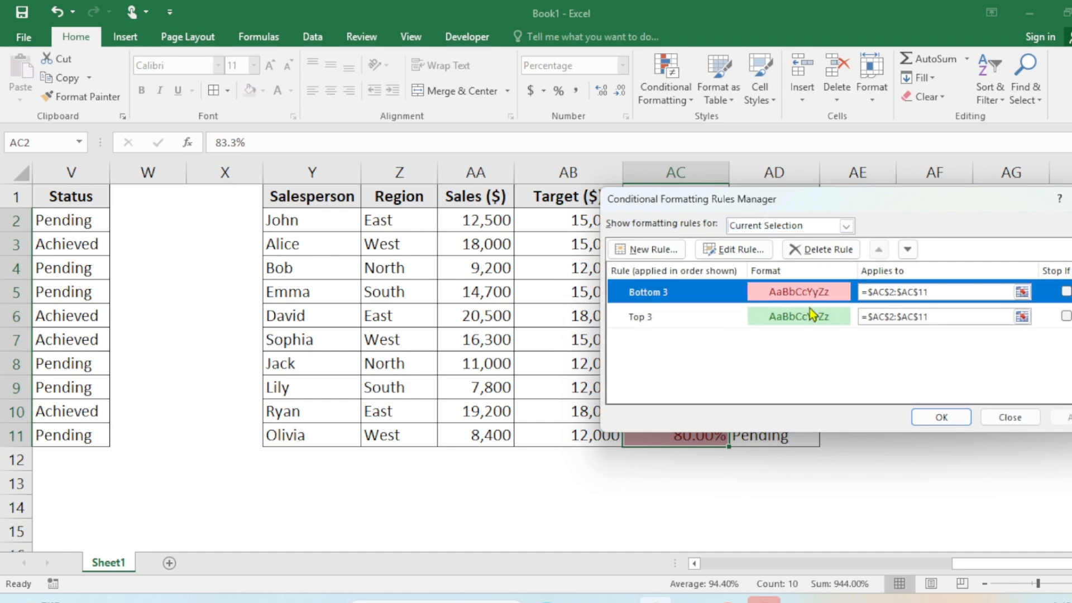
left_click(755, 254)
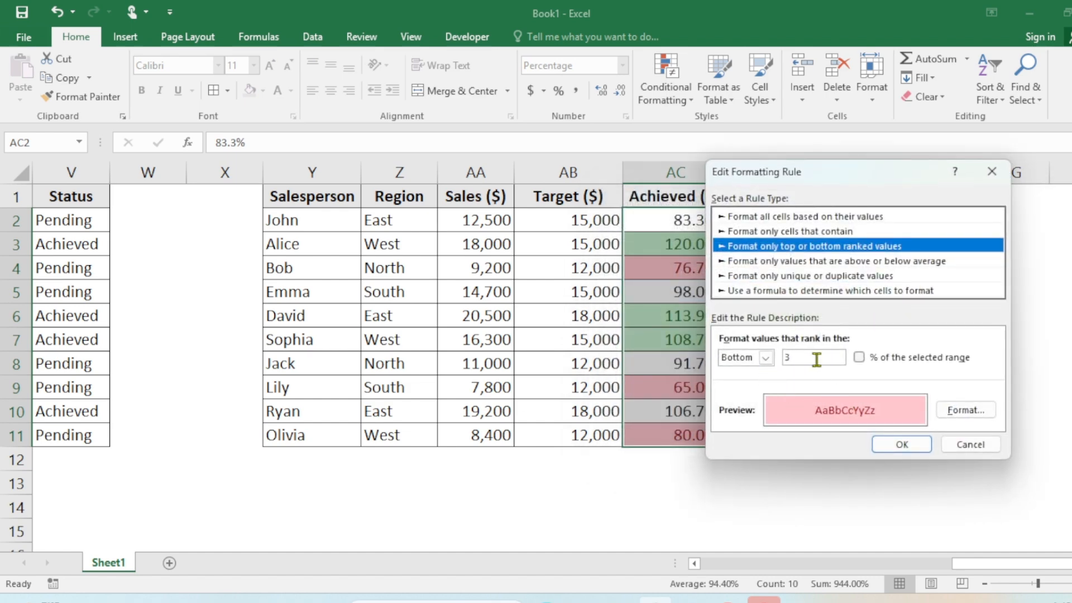
left_click(980, 450)
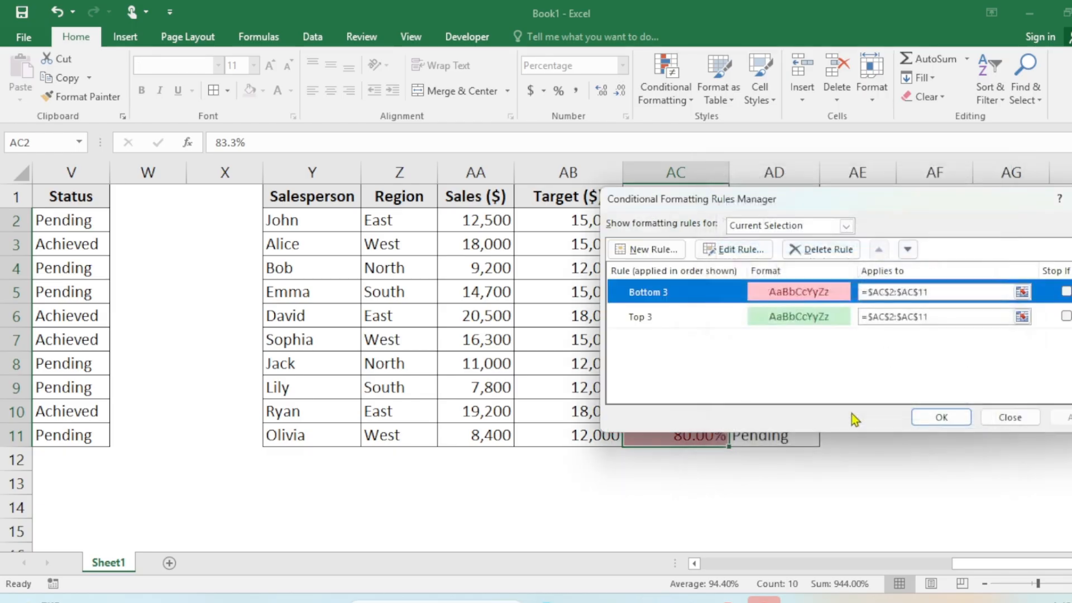
left_click(1010, 417)
Edit the data bar rule on E2:E11 in the first table to show the bars only, and apply it.
left_click_drag(1019, 567, 754, 571)
left_click(368, 223)
left_click_drag(368, 222, 383, 434)
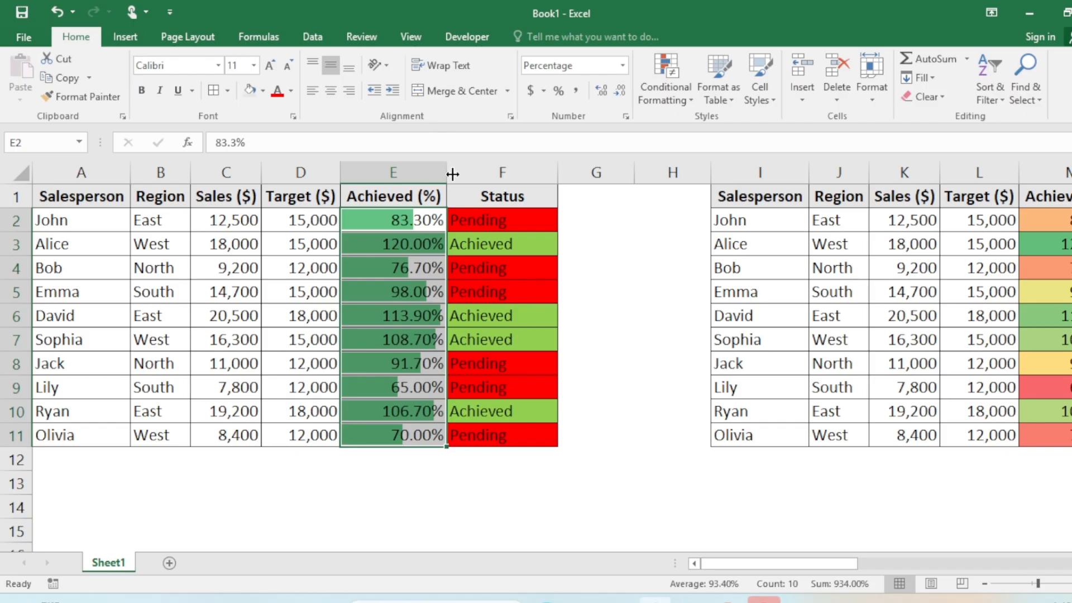
left_click(665, 92)
left_click(695, 341)
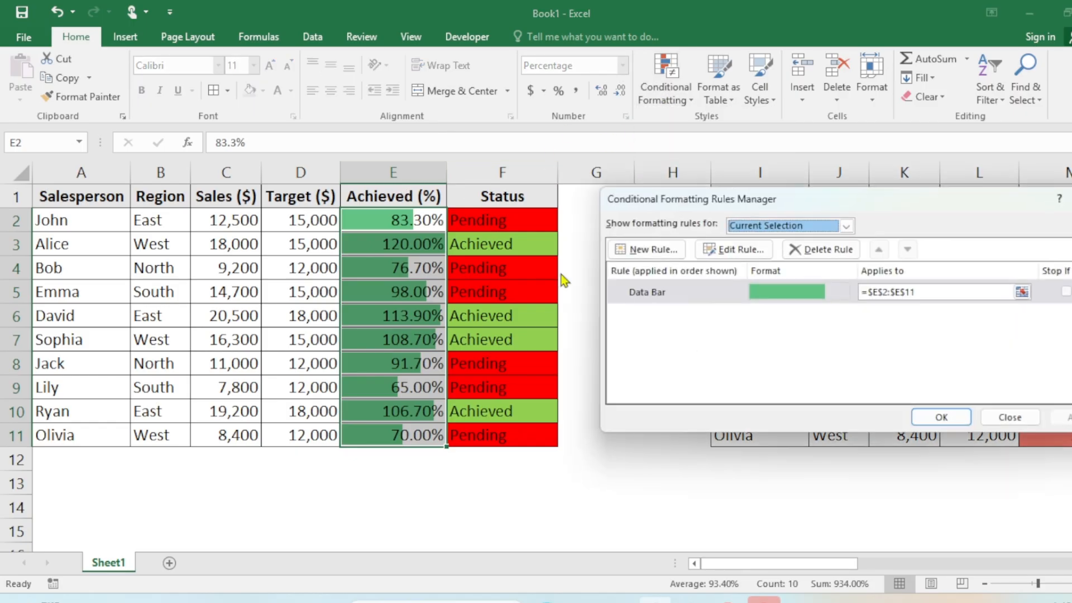
left_click(701, 296)
left_click(740, 253)
left_click_drag(866, 116, 736, 125)
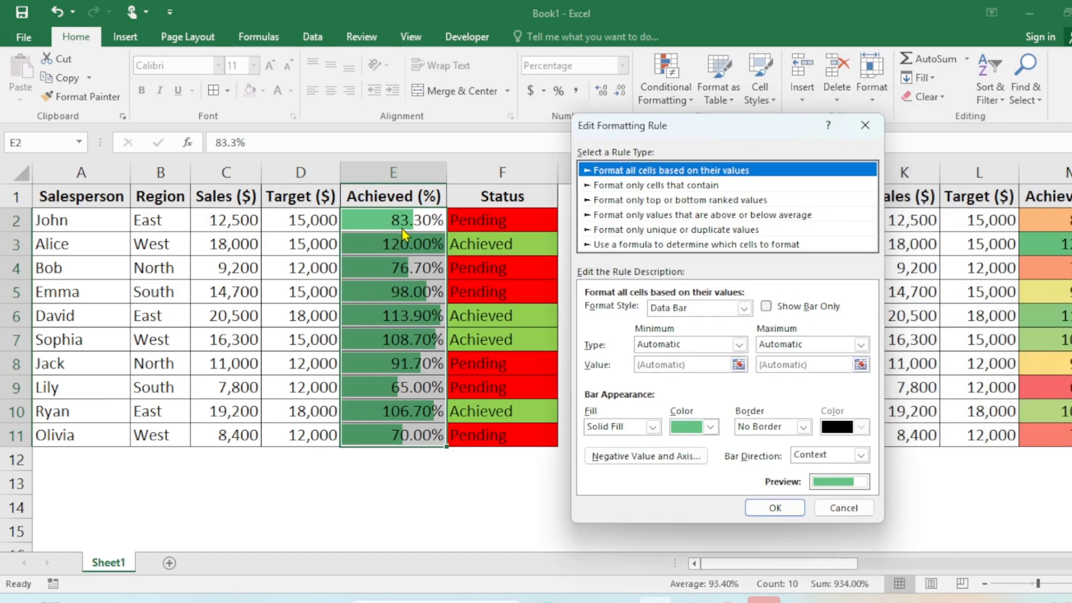
left_click(769, 307)
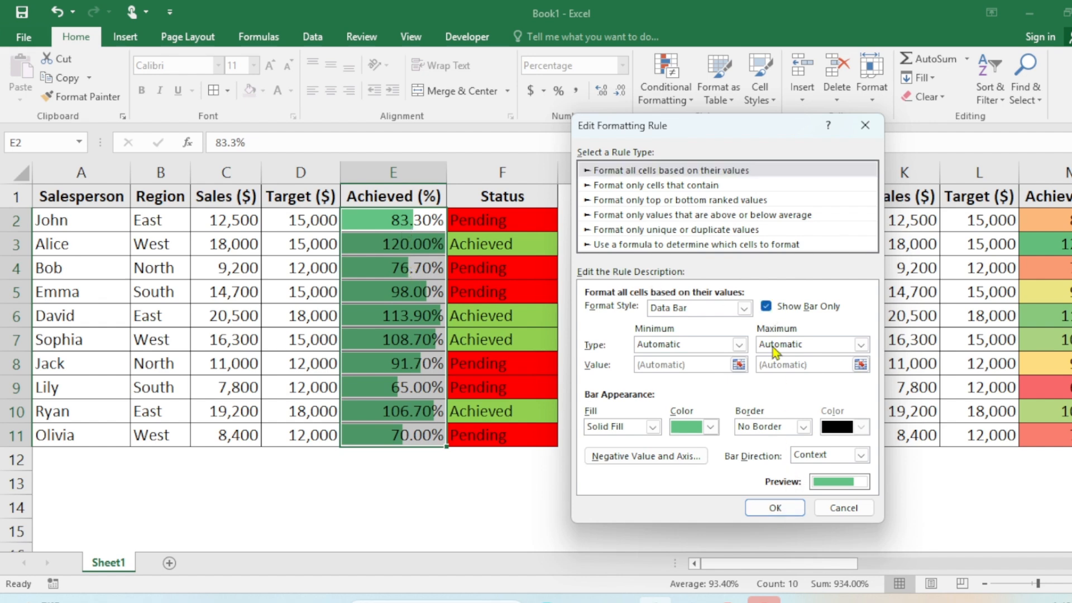
left_click(784, 507)
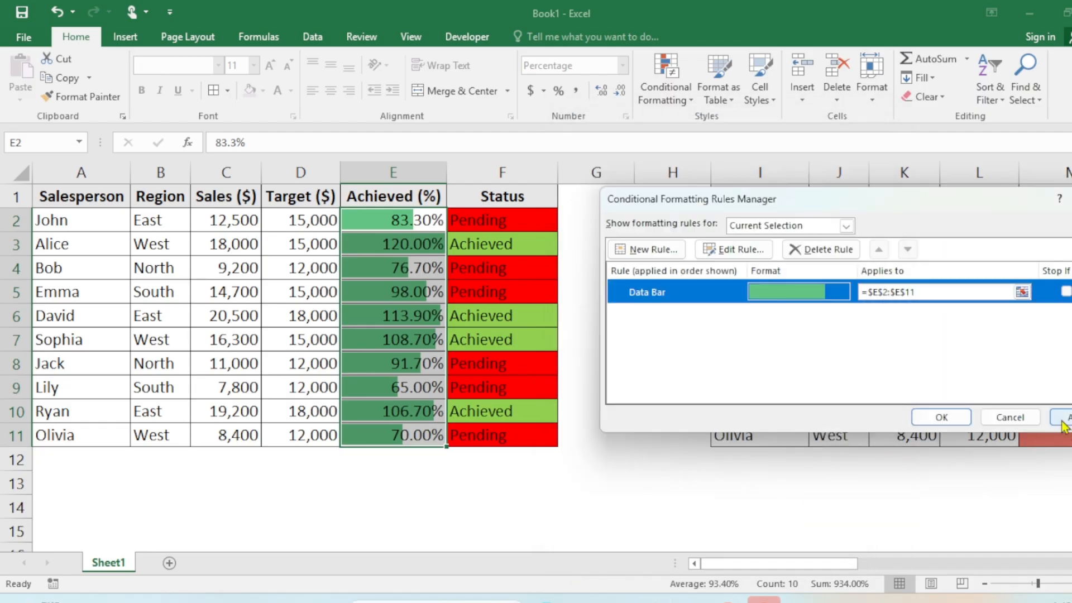
left_click(941, 417)
left_click(549, 390)
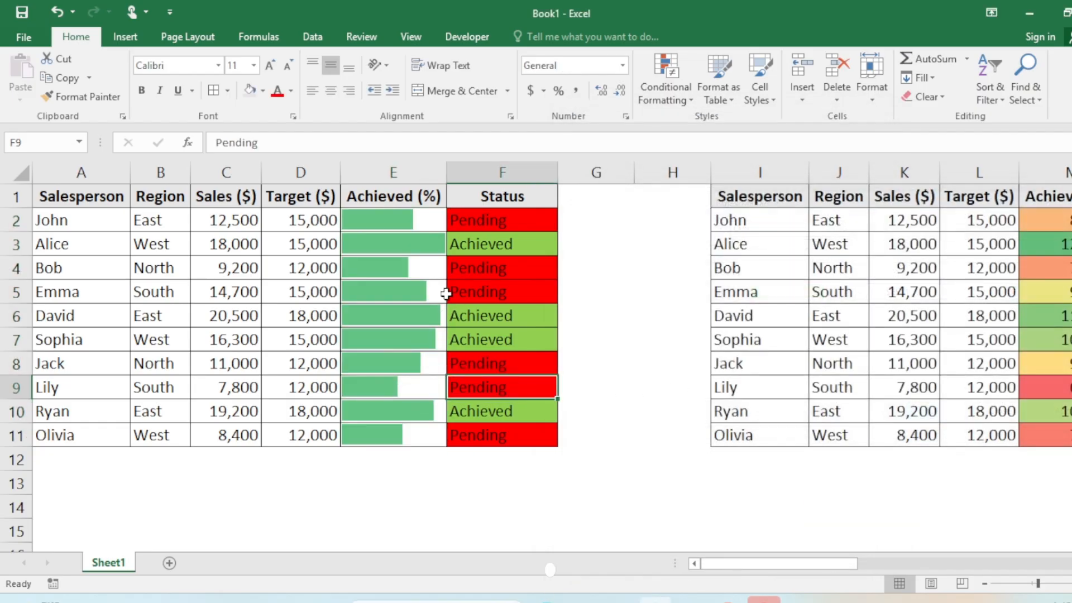
Widen the first table's Achieved (%) column E slightly.
left_click(426, 269)
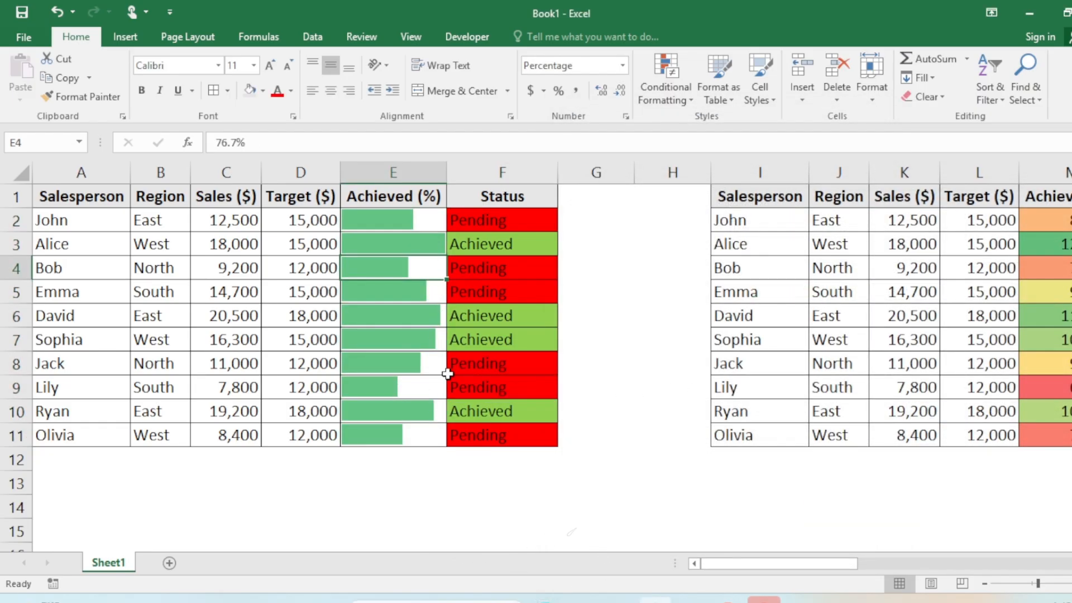
left_click_drag(446, 170, 455, 167)
Try to apply borders to the Achieved (%) cells E2:E11.
left_click_drag(419, 218, 411, 434)
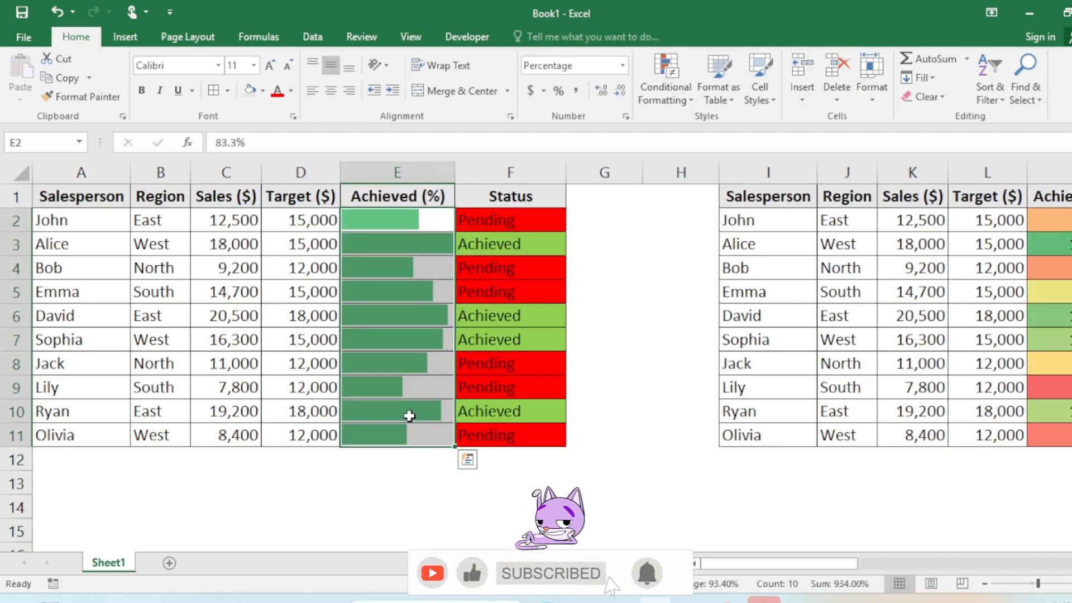
key("alt+h")
key("b")
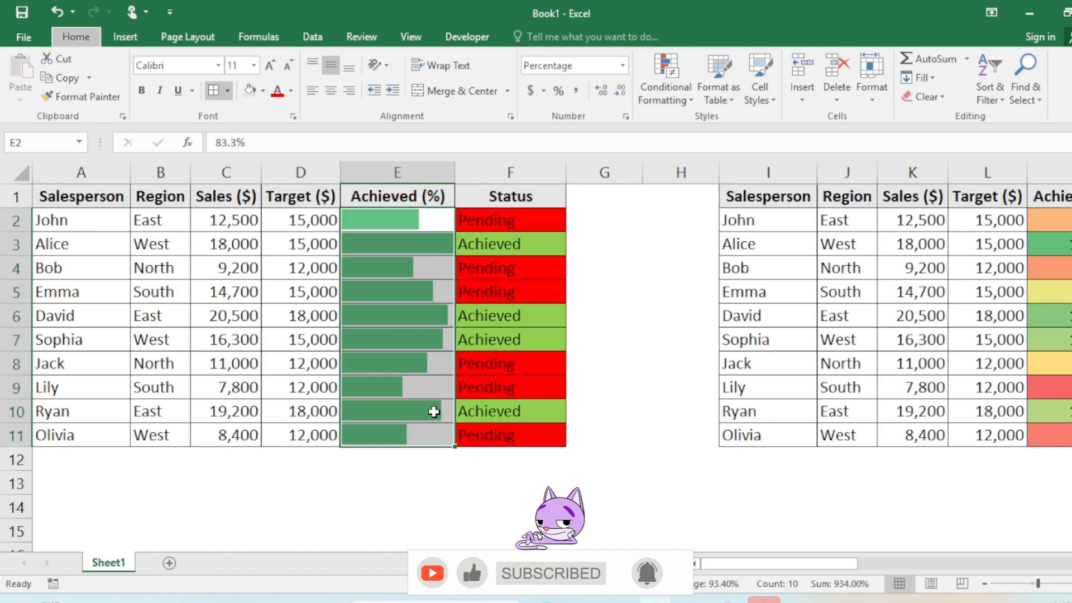
left_click(527, 392)
left_click(586, 341)
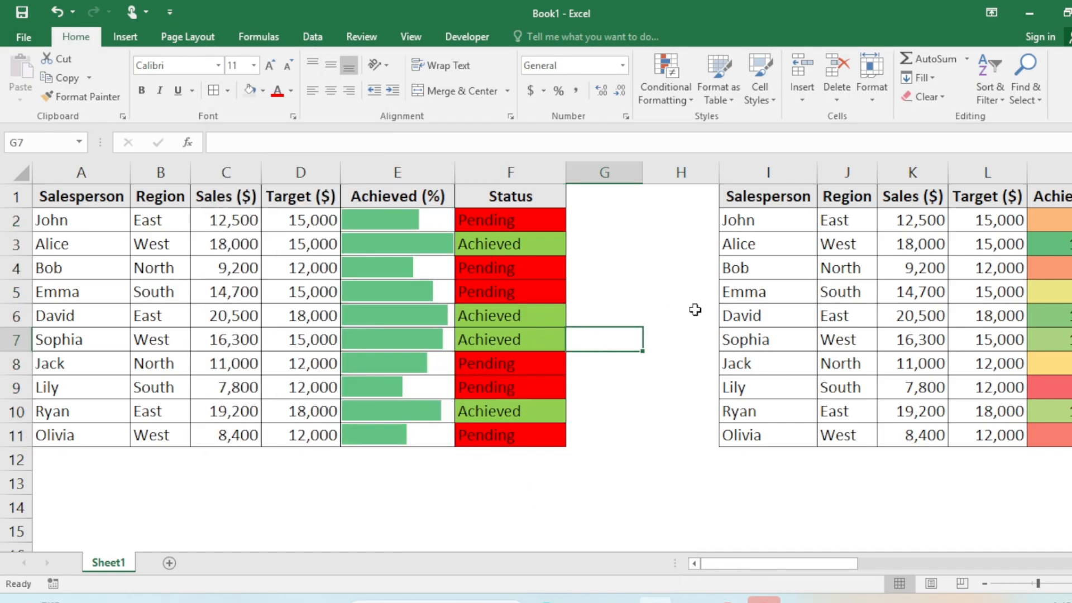
left_click(689, 100)
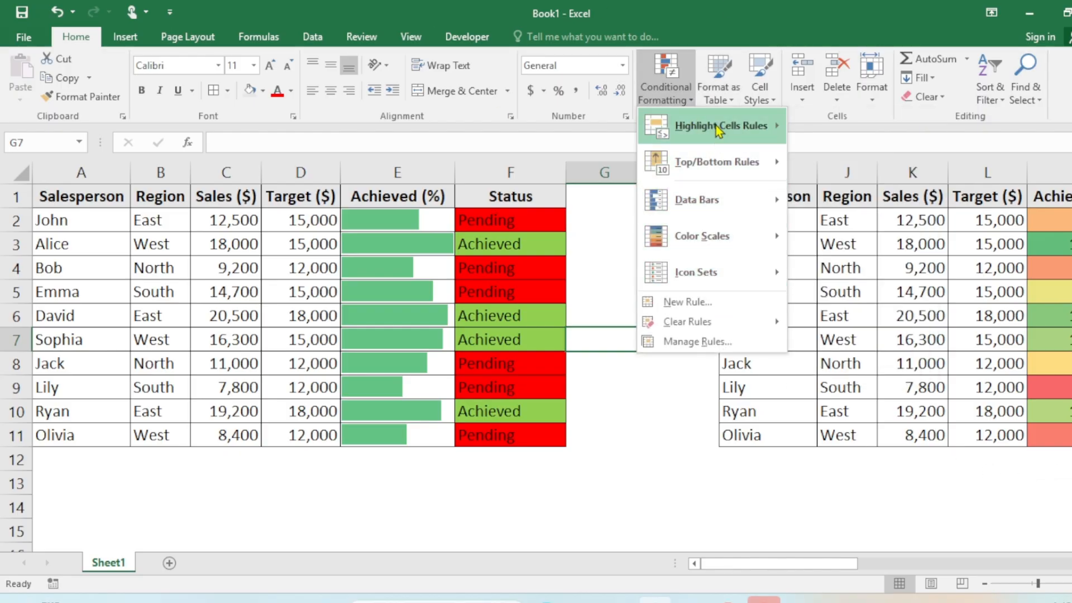
mouse_move(717, 131)
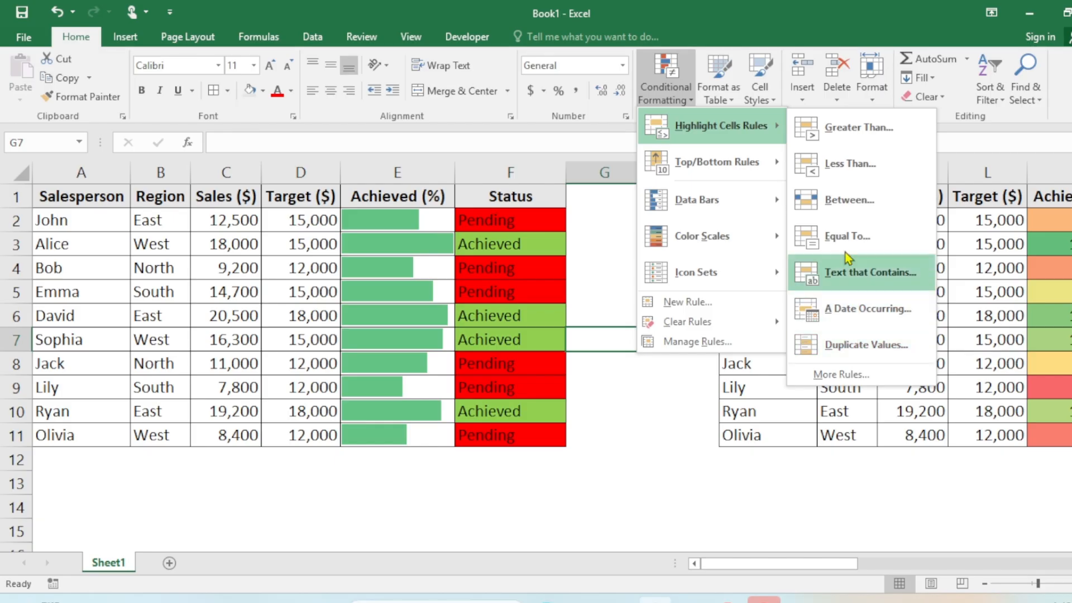
left_click(693, 426)
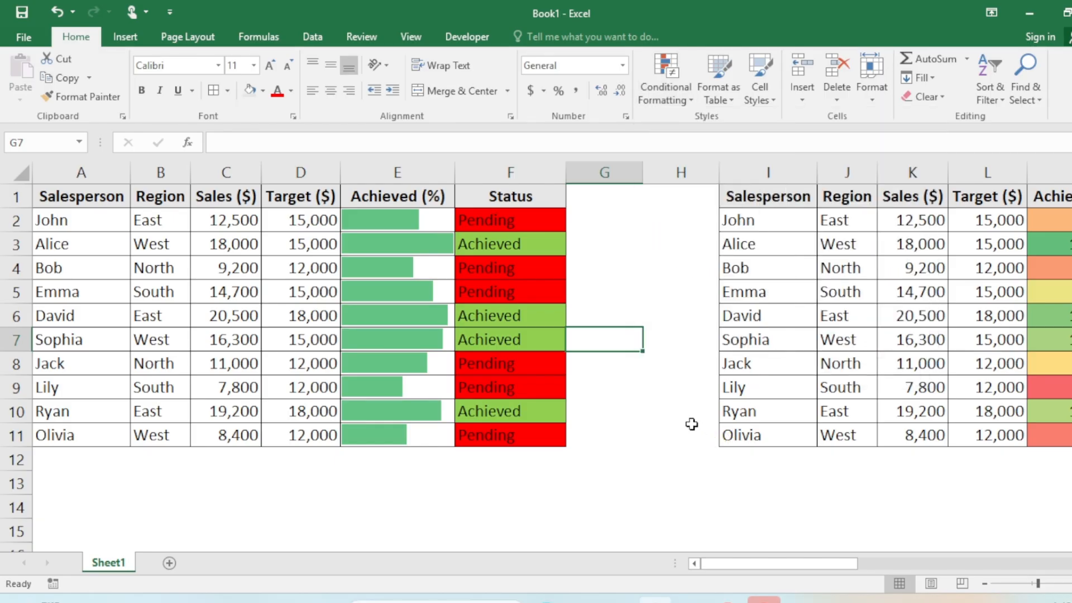
left_click_drag(751, 564, 957, 567)
left_click_drag(999, 561, 733, 564)
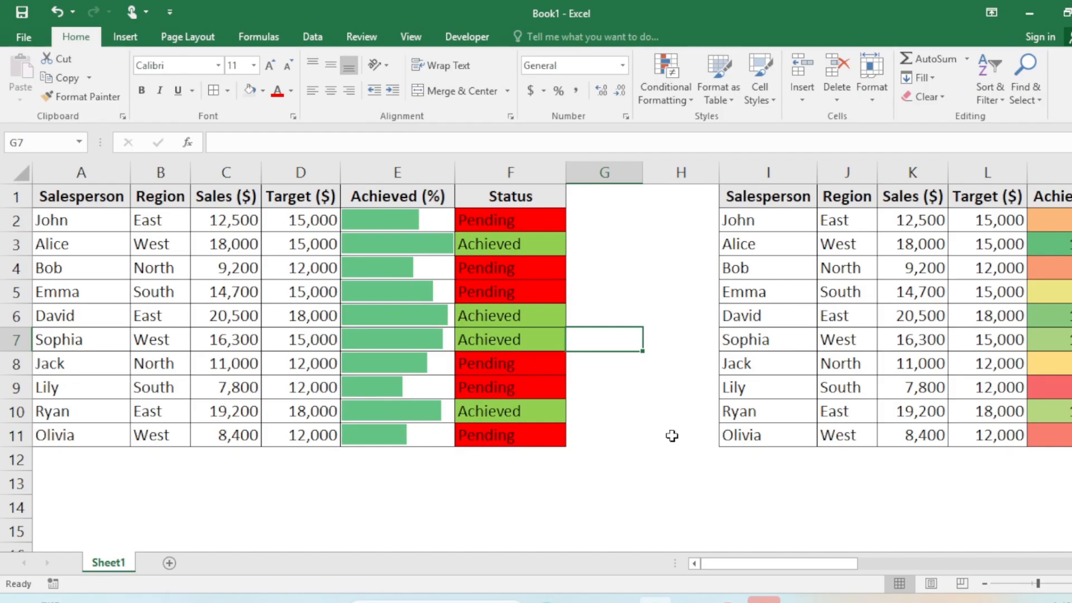